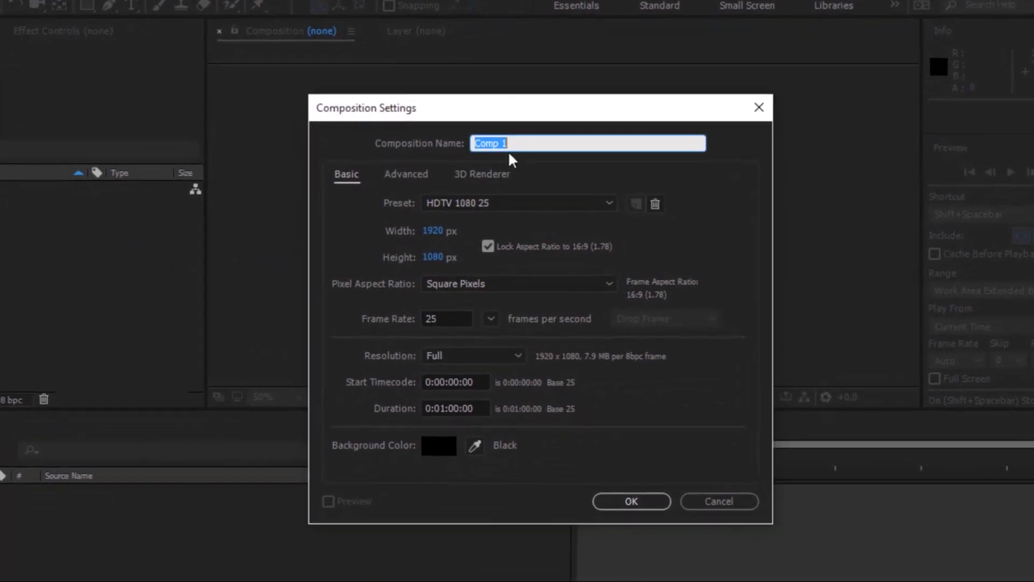
Name the new composition "Logo reveal" and set its frame rate to 30 frames per second.
type("Log")
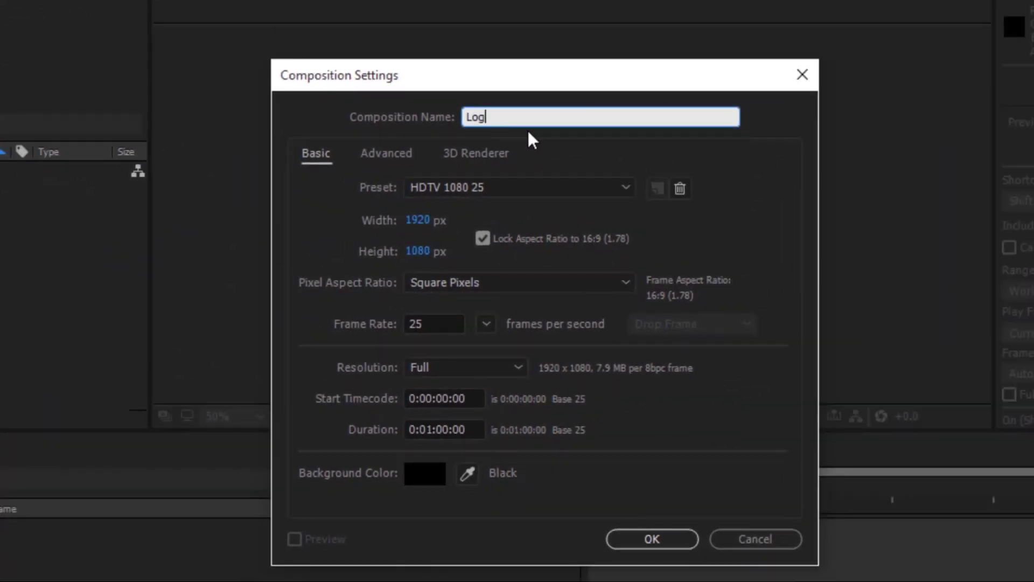
type("o reveal")
left_click(449, 321)
type("30")
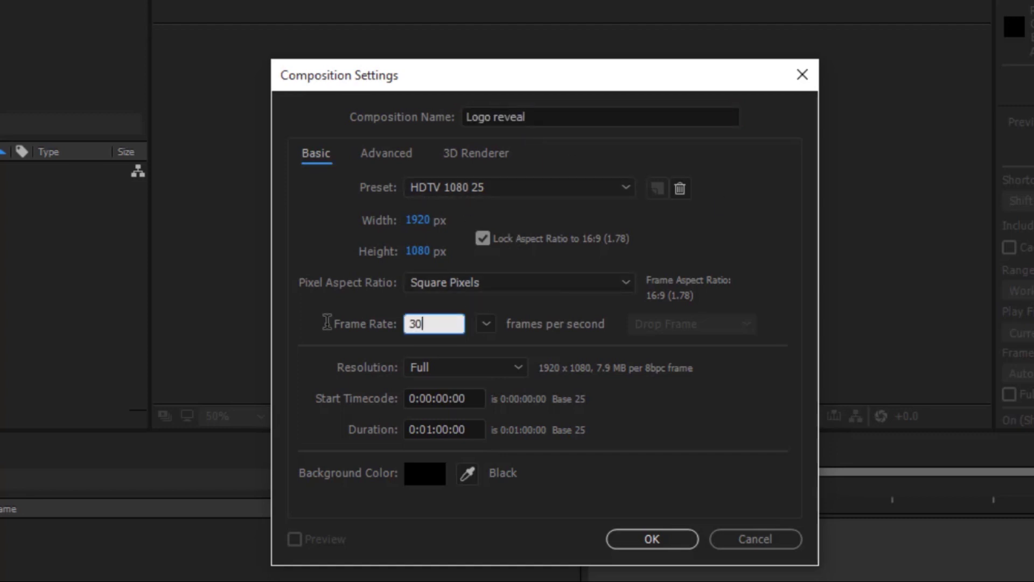
Set the composition's duration to 0:00:06:00 and create the composition.
left_click(441, 430)
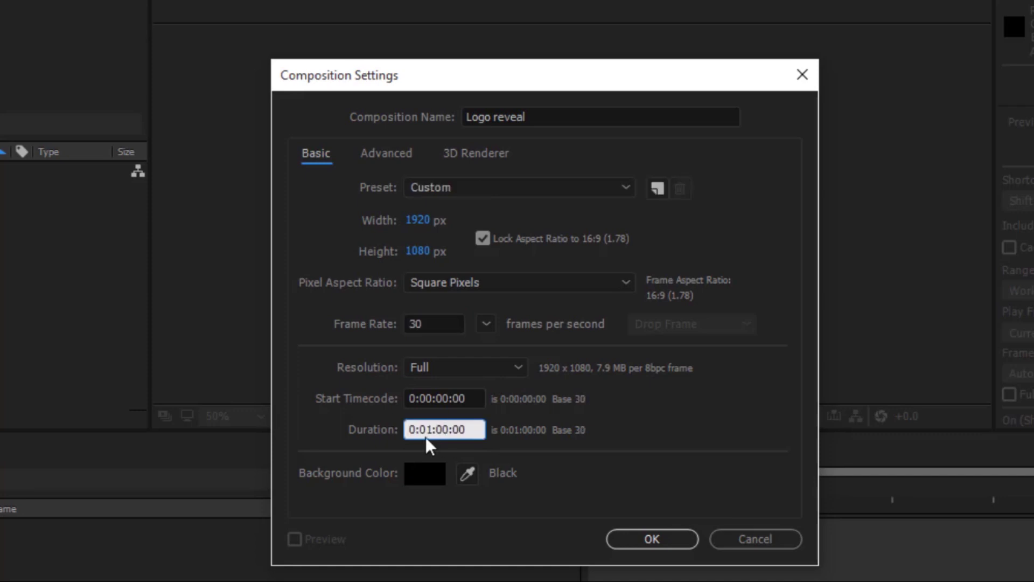
key("BackSpace")
type("0")
left_click(451, 429)
key("BackSpace")
type("6:00")
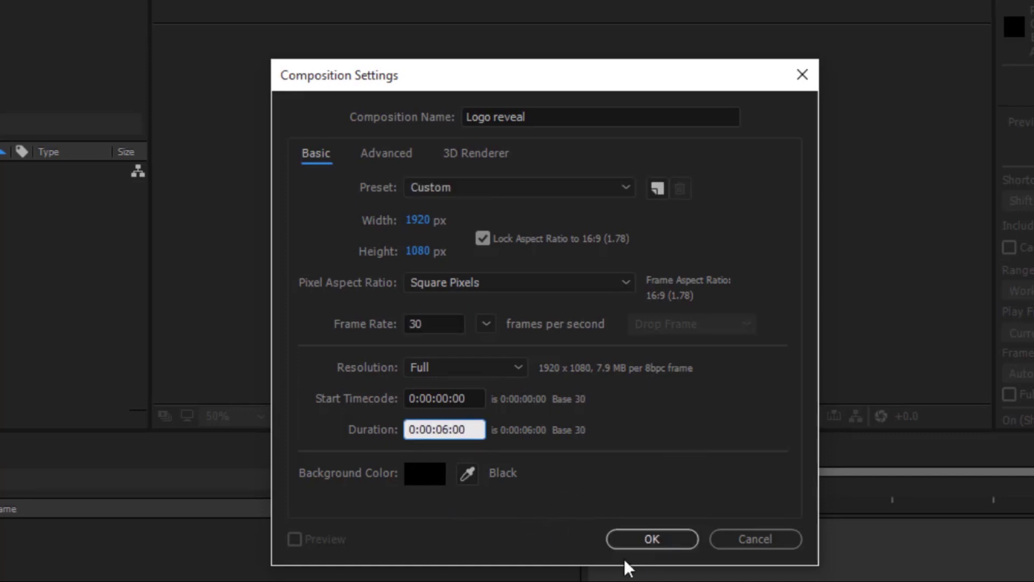
left_click(648, 538)
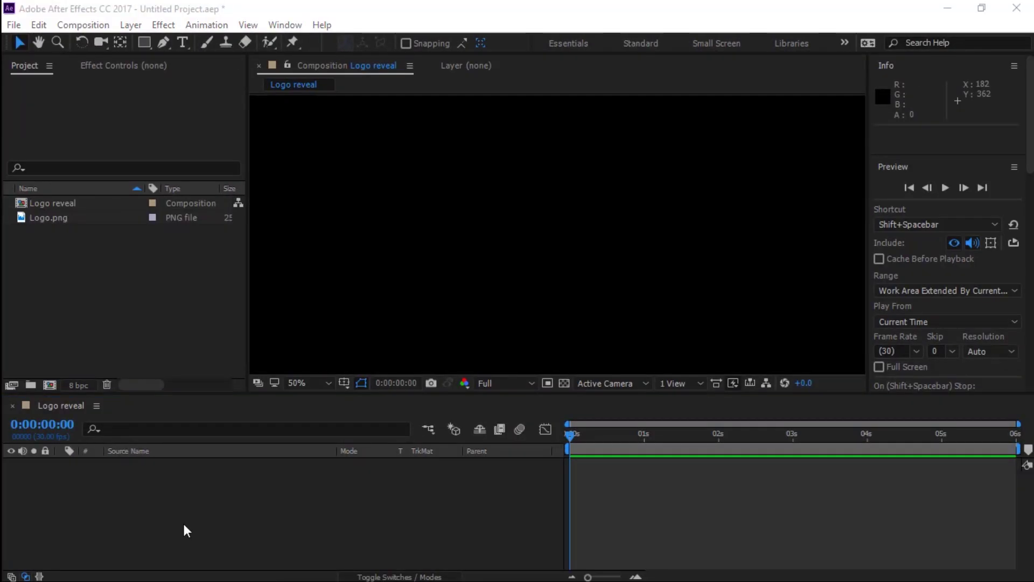
Create a new black 1920 x 1080 px solid layer named "Background" in the Logo reveal composition.
right_click(183, 524)
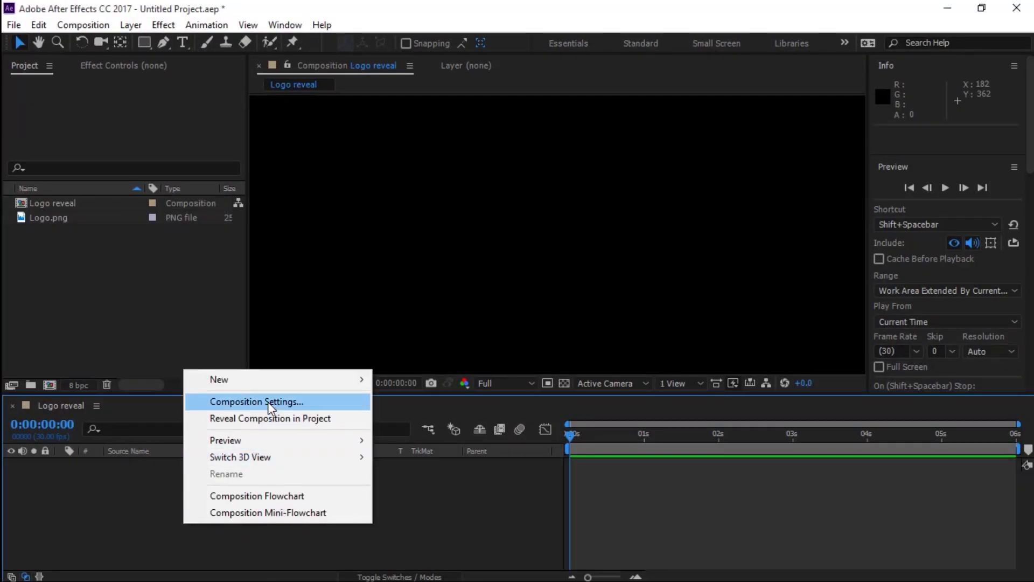
mouse_move(267, 383)
left_click(415, 421)
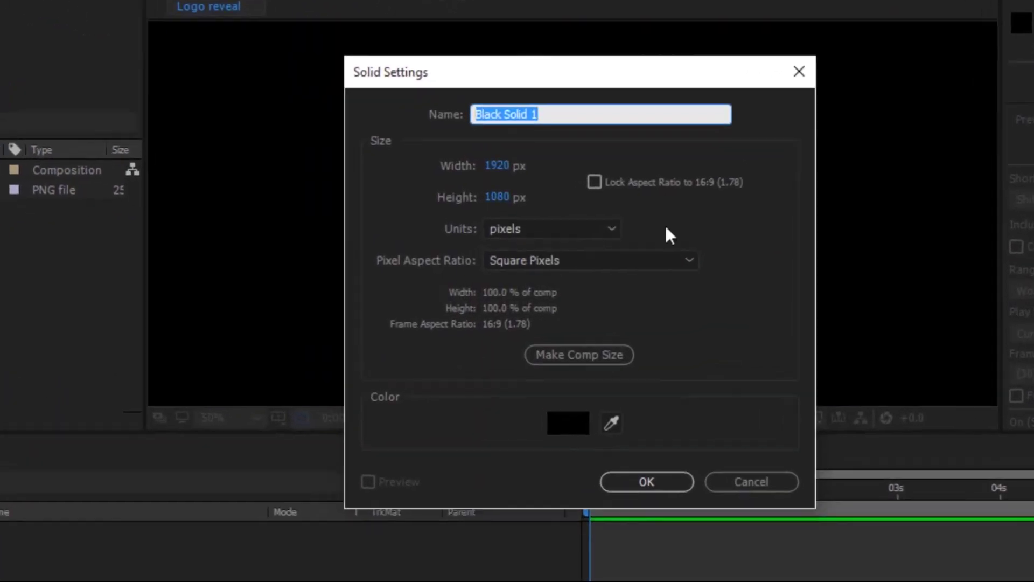
type("Bac")
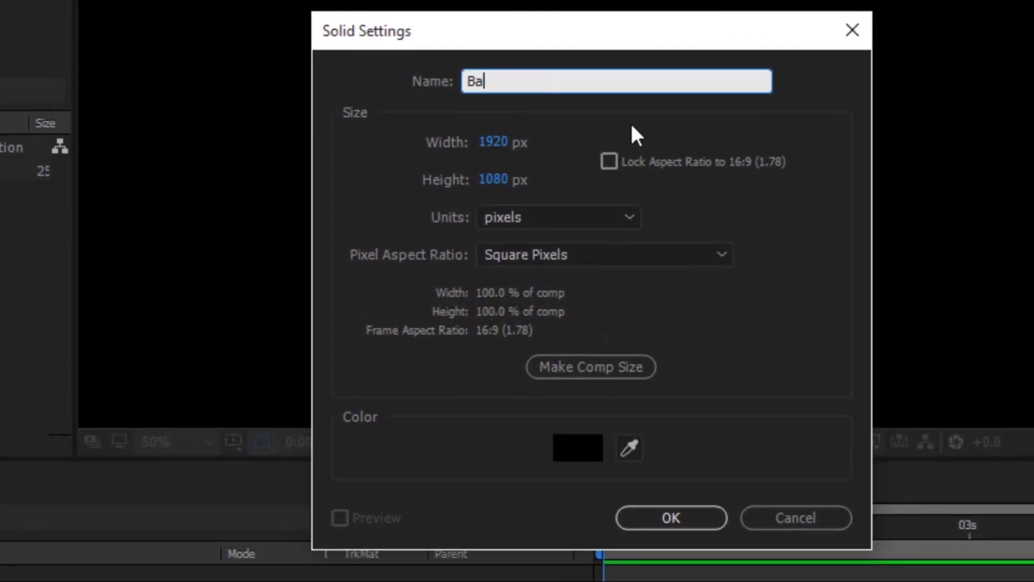
type("kground")
left_click(671, 517)
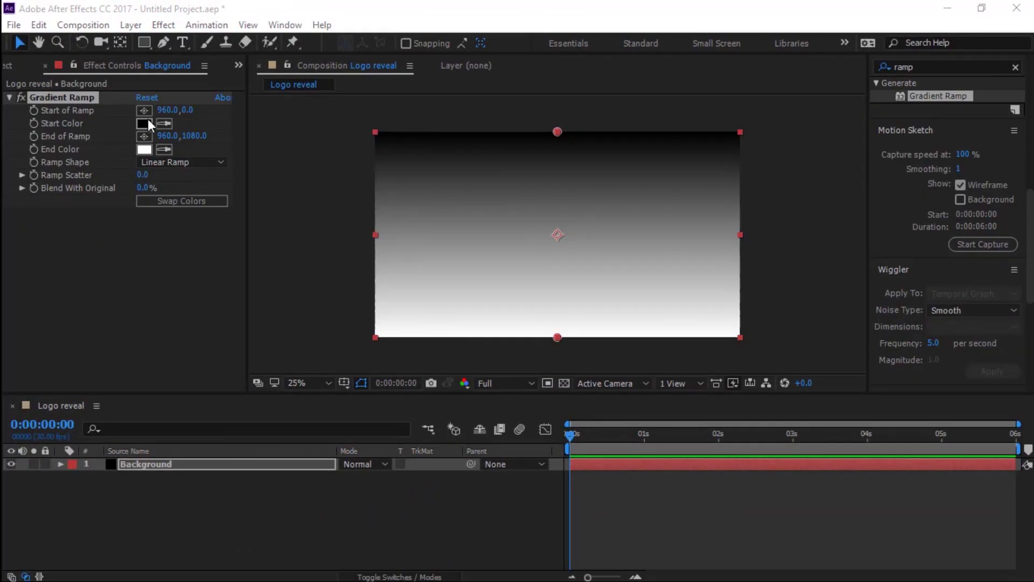
Set the Gradient Ramp's start color on the Background layer to the dark red 850D00.
left_click(144, 123)
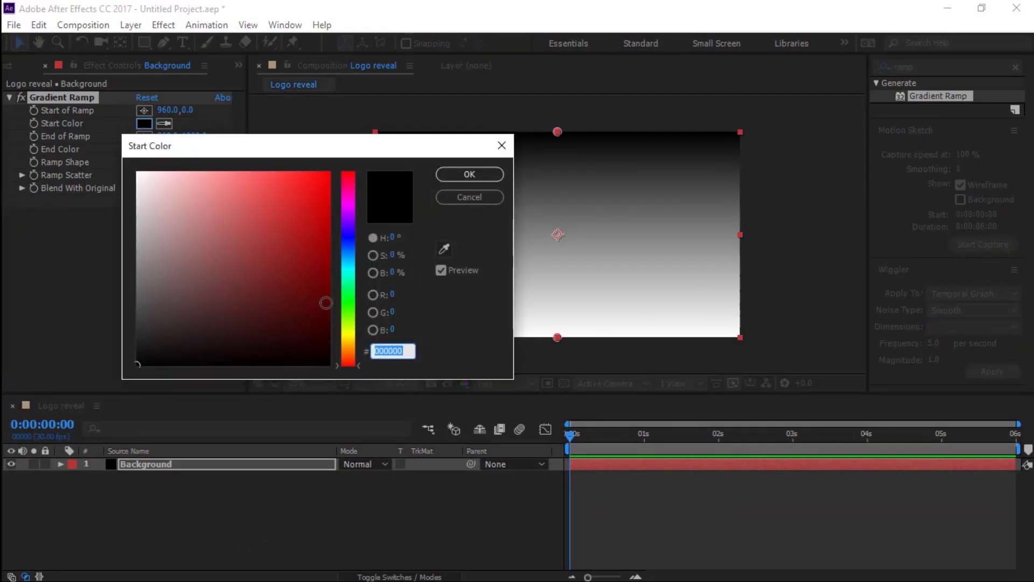
mouse_move(302, 243)
left_mouse_down()
mouse_move(330, 226)
mouse_move(324, 332)
mouse_move(322, 305)
left_mouse_up()
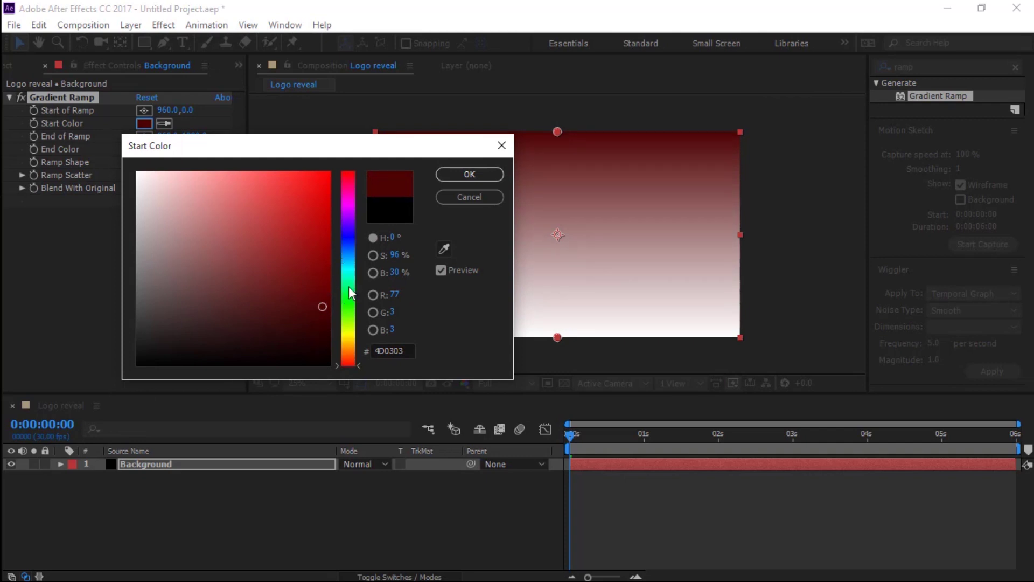
left_click_drag(341, 362, 346, 361)
mouse_move(315, 285)
left_mouse_down()
mouse_move(332, 299)
mouse_move(337, 250)
mouse_move(336, 264)
left_mouse_up()
left_click(477, 176)
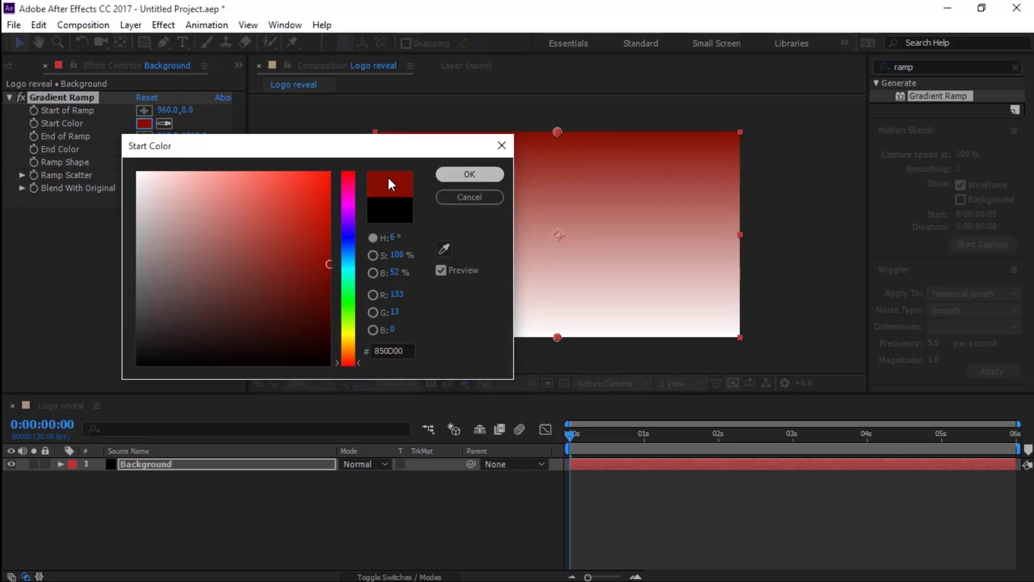
Set the Gradient Ramp's end color to the near-black red 150000.
left_click(145, 149)
mouse_move(322, 259)
left_mouse_down()
mouse_move(331, 359)
mouse_move(333, 347)
left_mouse_up()
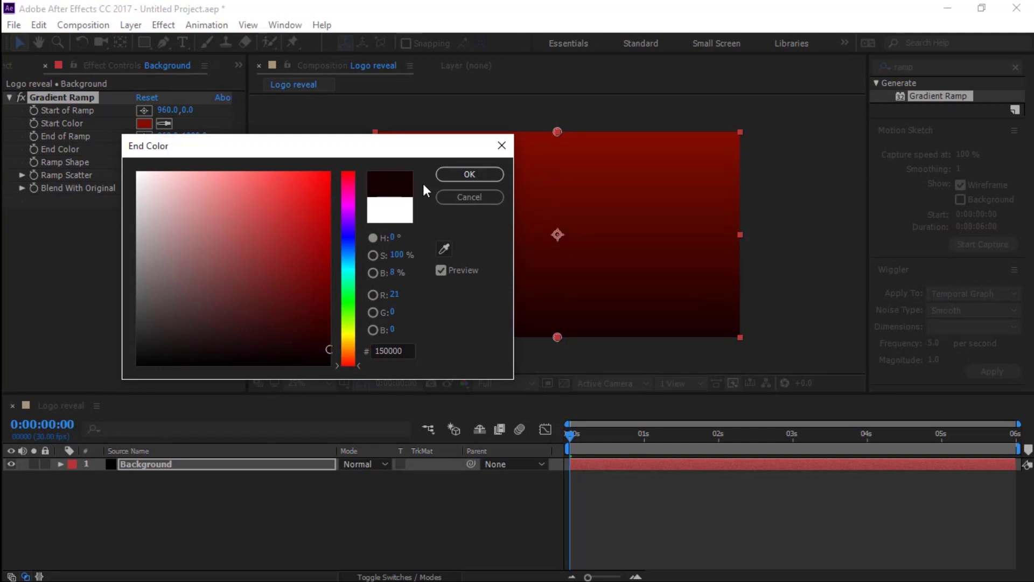
left_click(462, 178)
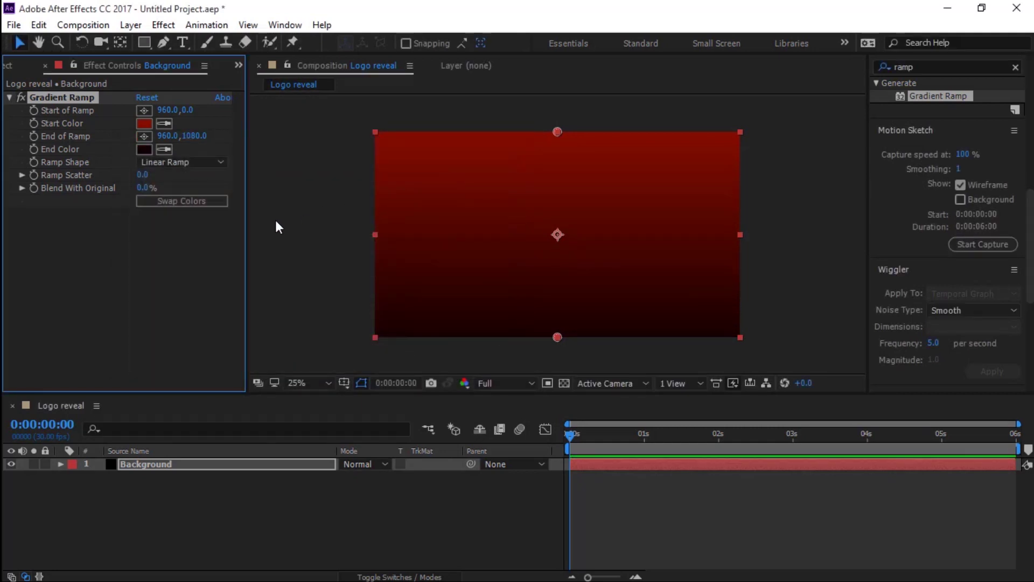
Change the gradient to a Radial Ramp and place its end point at the frame's lower-right corner, about 1920, 1076.
left_click(204, 163)
left_click(203, 197)
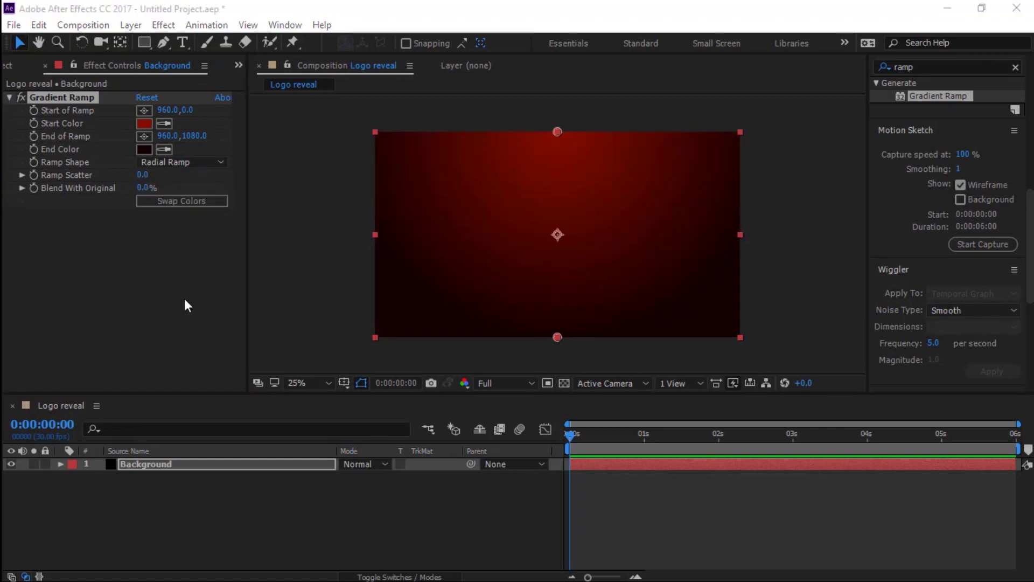
left_click(144, 136)
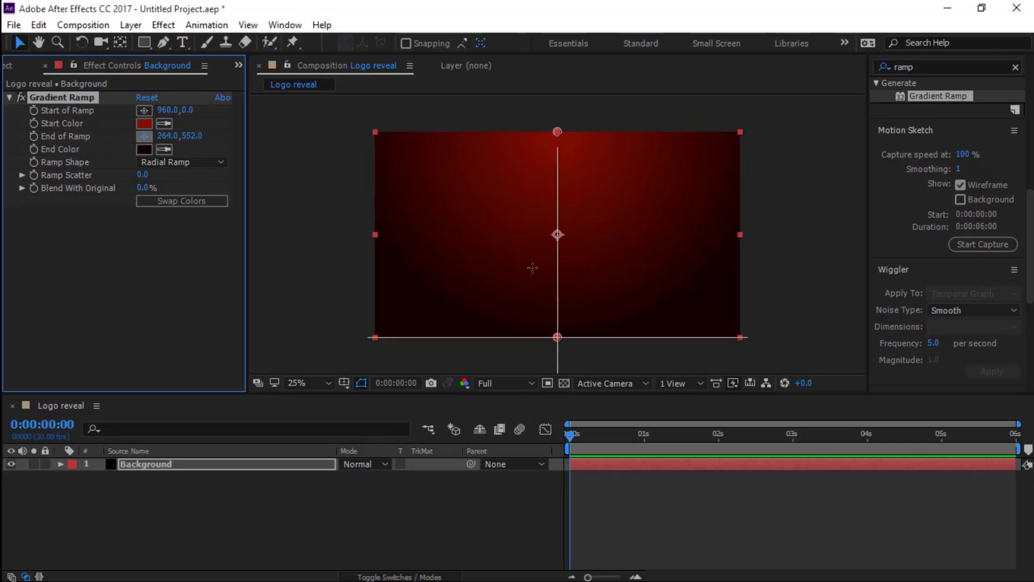
left_click(740, 337)
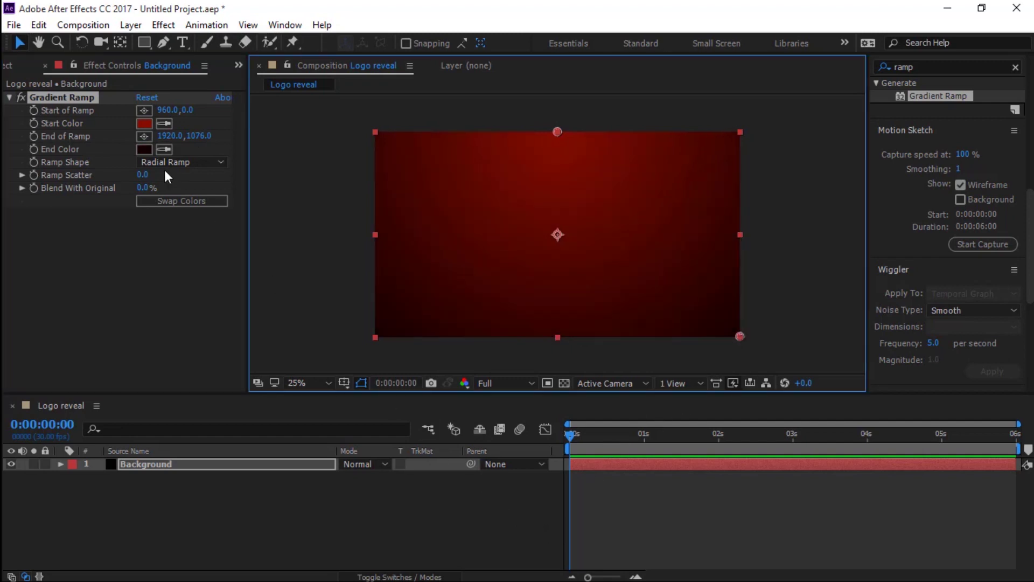
Set the Gradient Ramp's Ramp Scatter to 350.
left_click(146, 174)
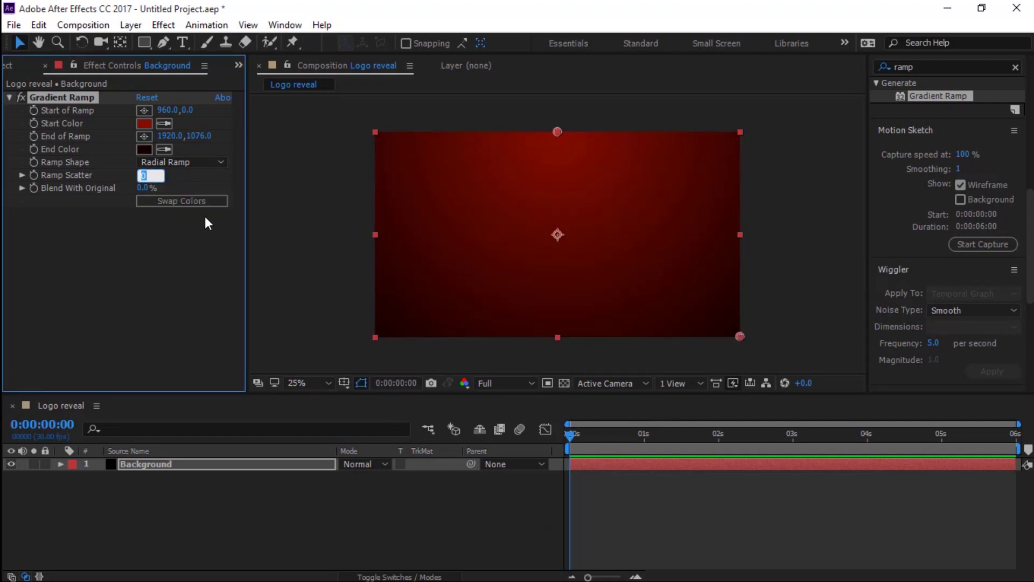
type("350")
left_click(99, 276)
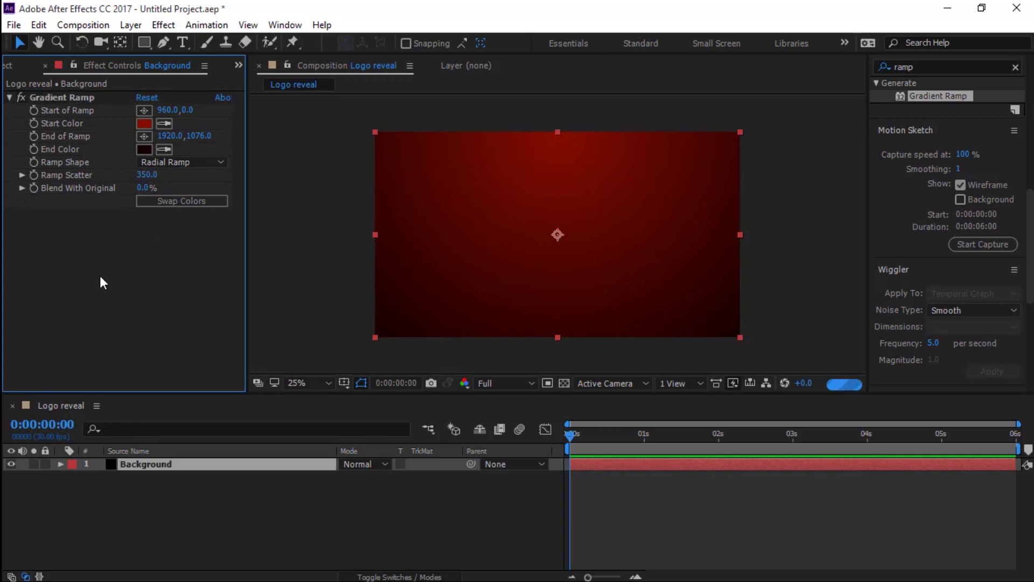
Create another black 1920 x 1080 px solid layer named "Noise" above the Background layer.
right_click(206, 530)
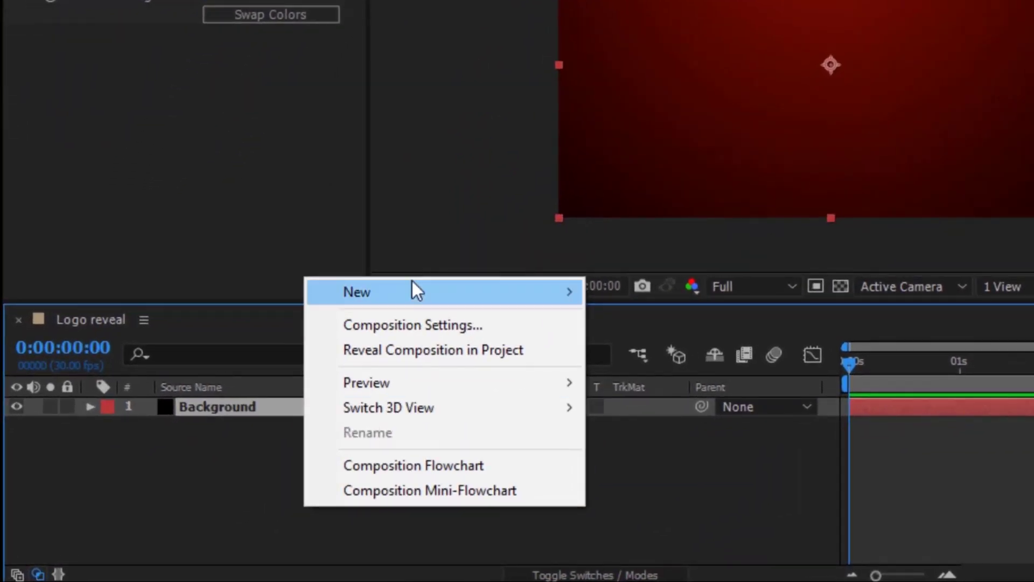
mouse_move(583, 293)
left_click(650, 350)
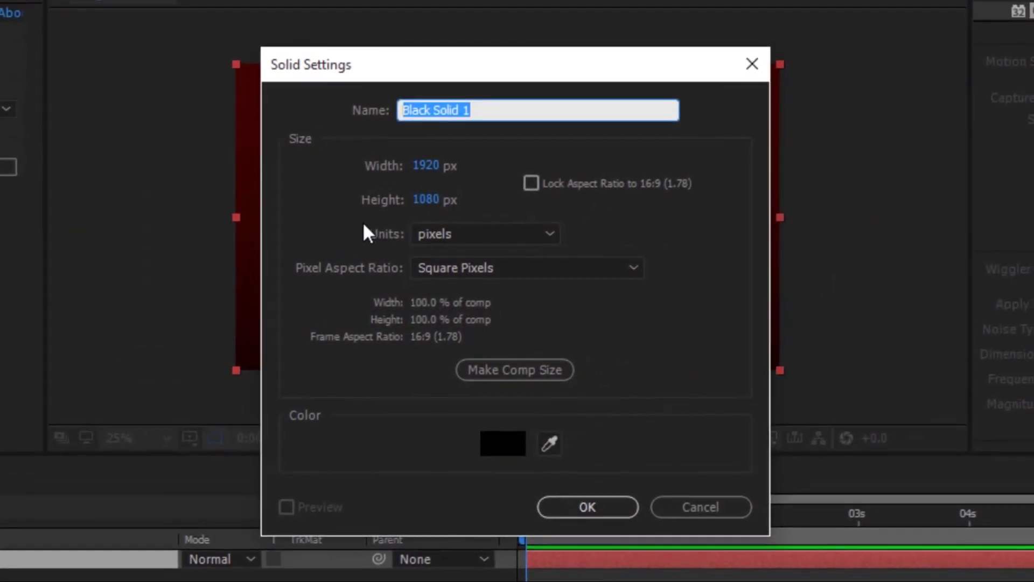
type("Noise")
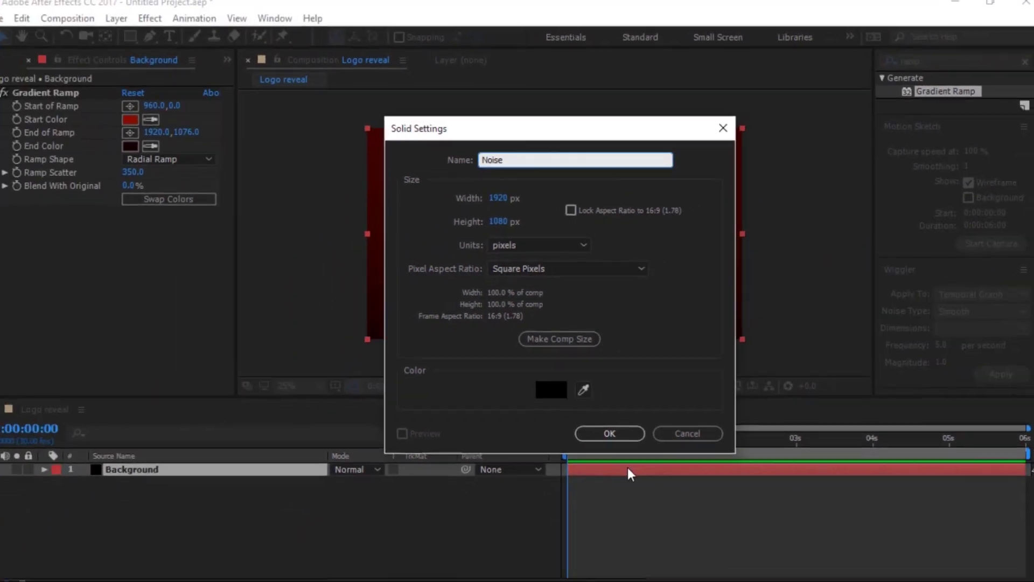
left_click(614, 434)
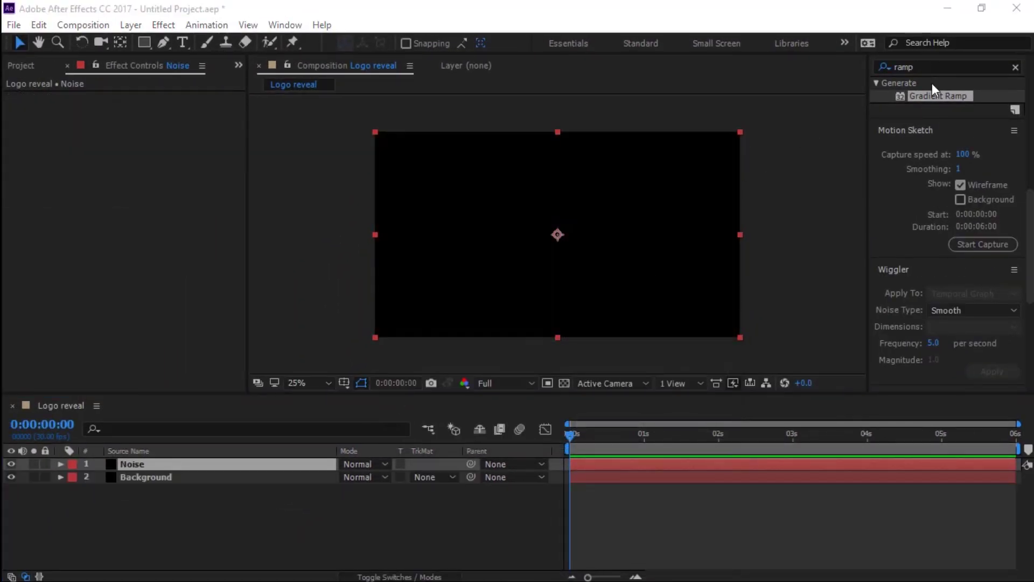
Apply the Fractal Noise effect to the Noise layer and set its brightness to -20.
left_click(897, 67)
type("fract")
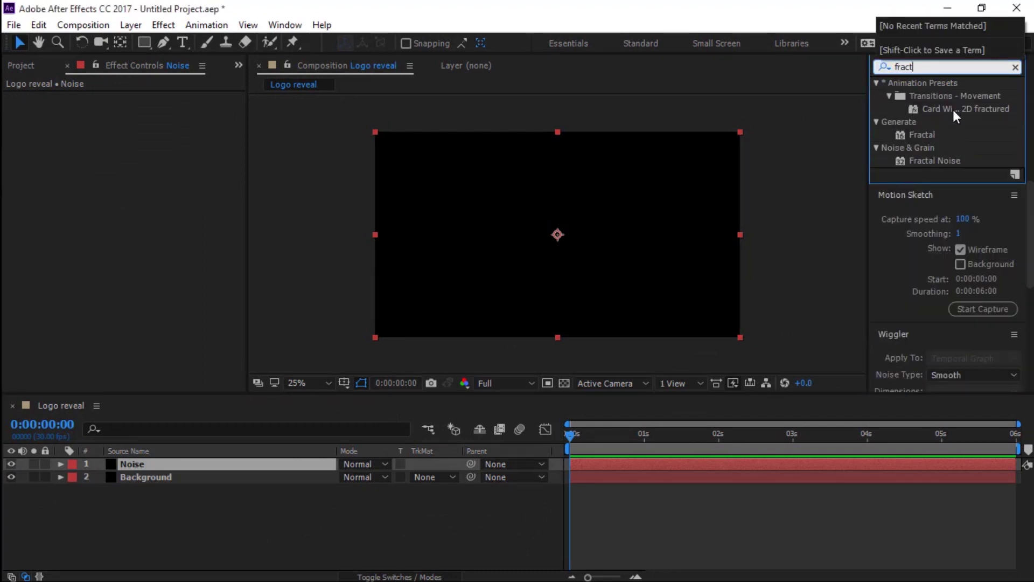
left_click(932, 160)
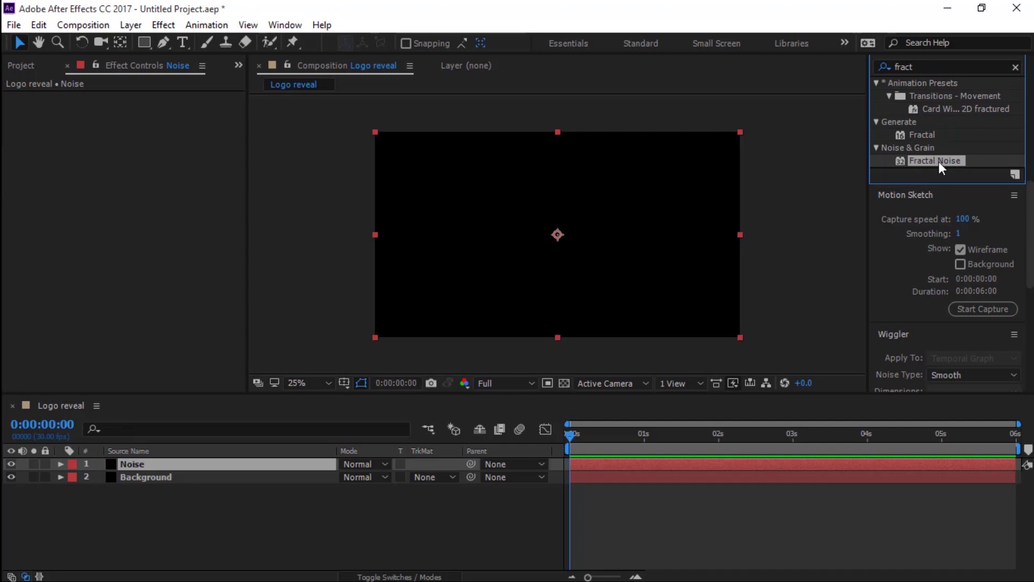
left_click_drag(939, 161, 586, 221)
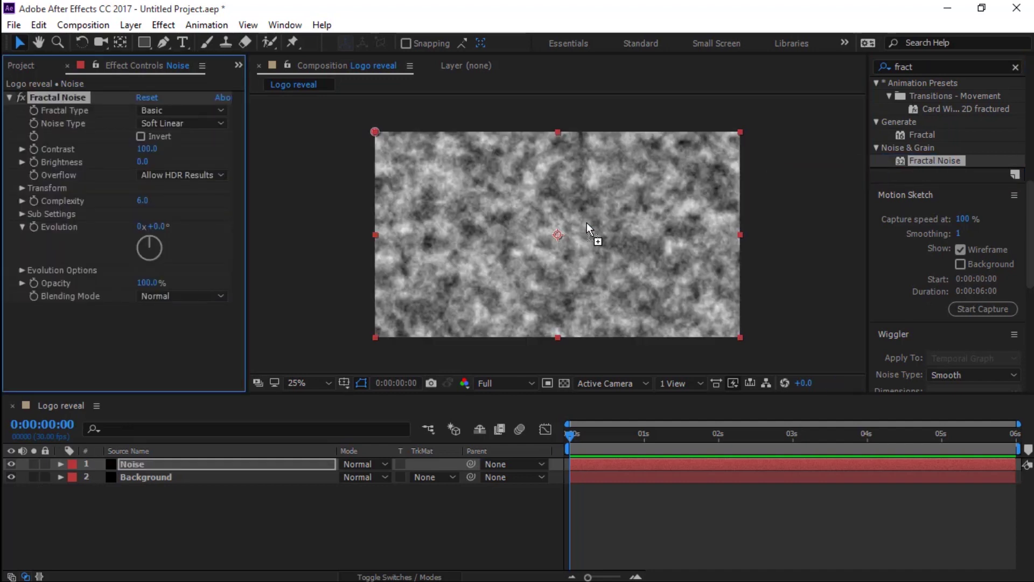
left_click_drag(143, 161, 136, 171)
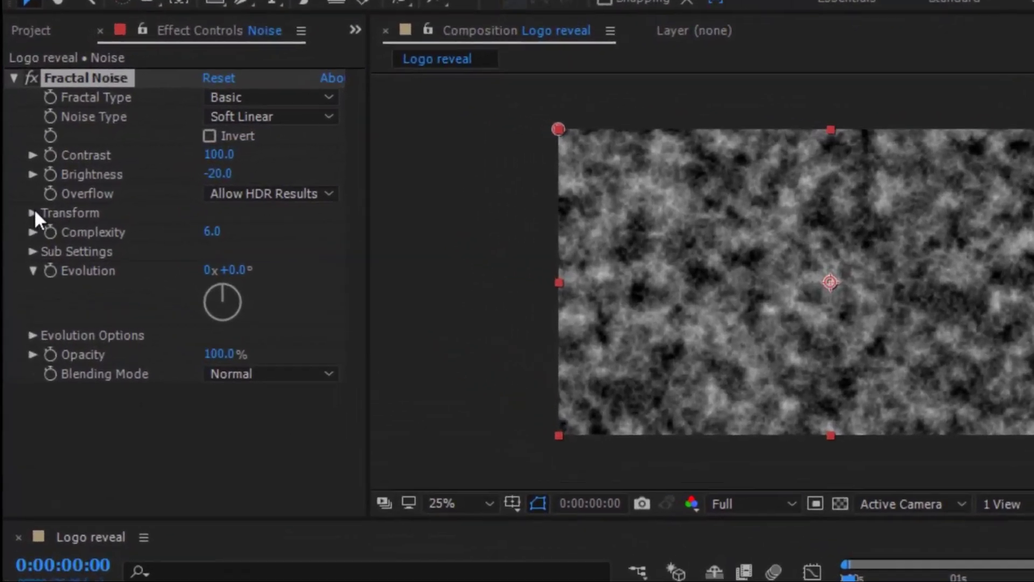
Animate Fractal Noise's Offset Turbulence with a keyframe at 0:00:00:00 and the point moved to about 1540, 264 at 0:00:05:29.
left_click(23, 188)
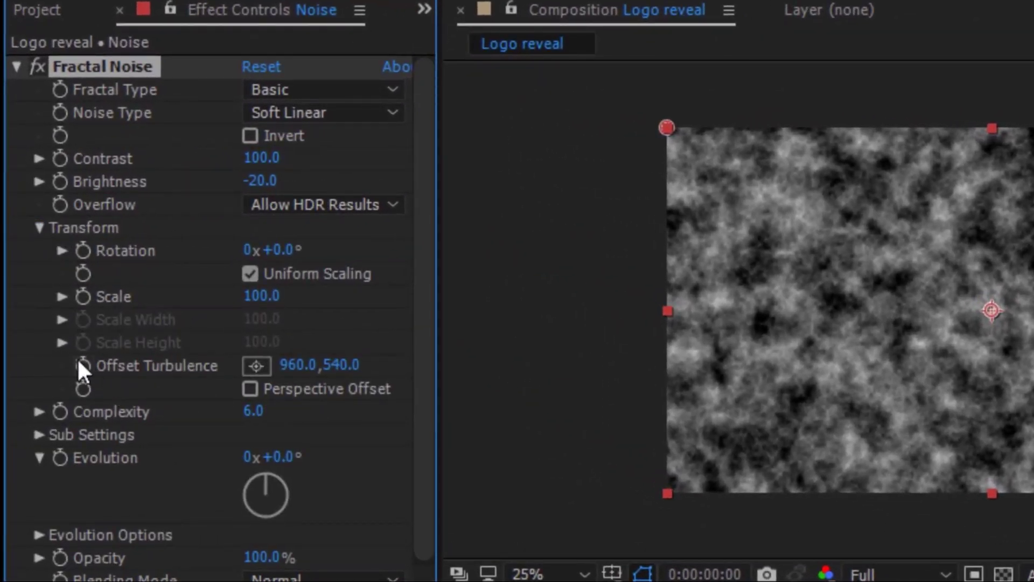
left_click(78, 358)
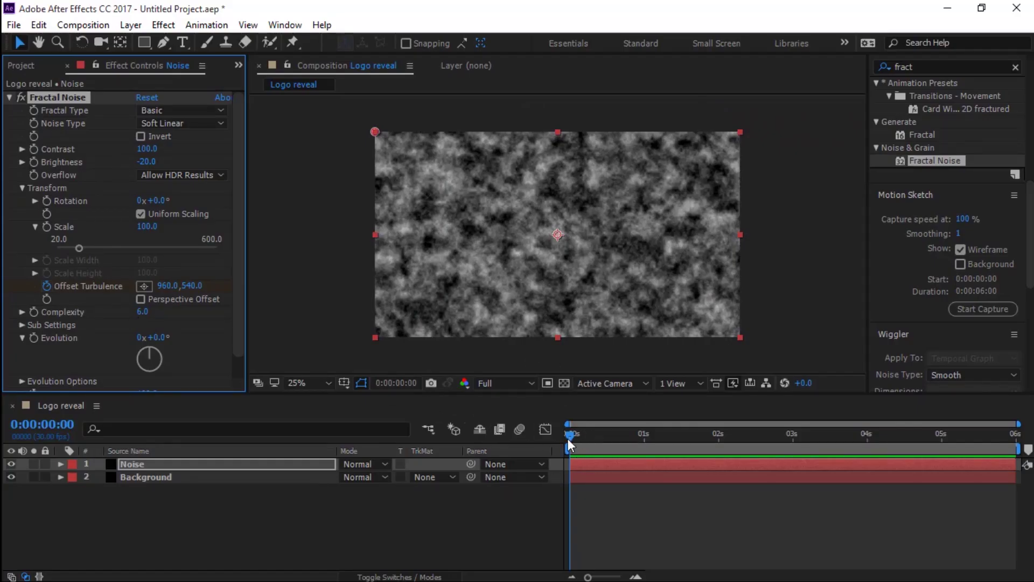
left_click_drag(570, 436, 1015, 447)
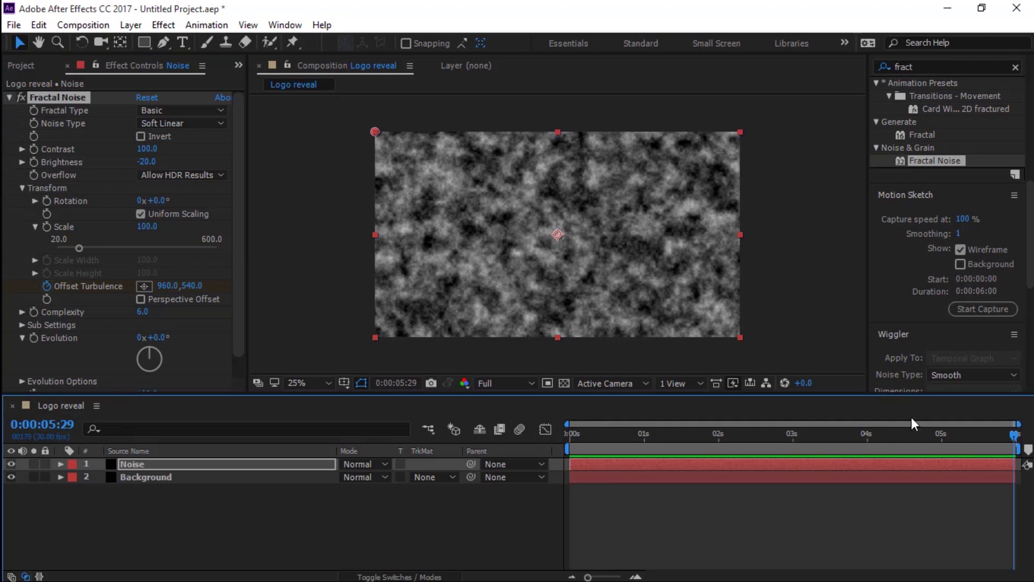
left_click_drag(558, 235, 667, 180)
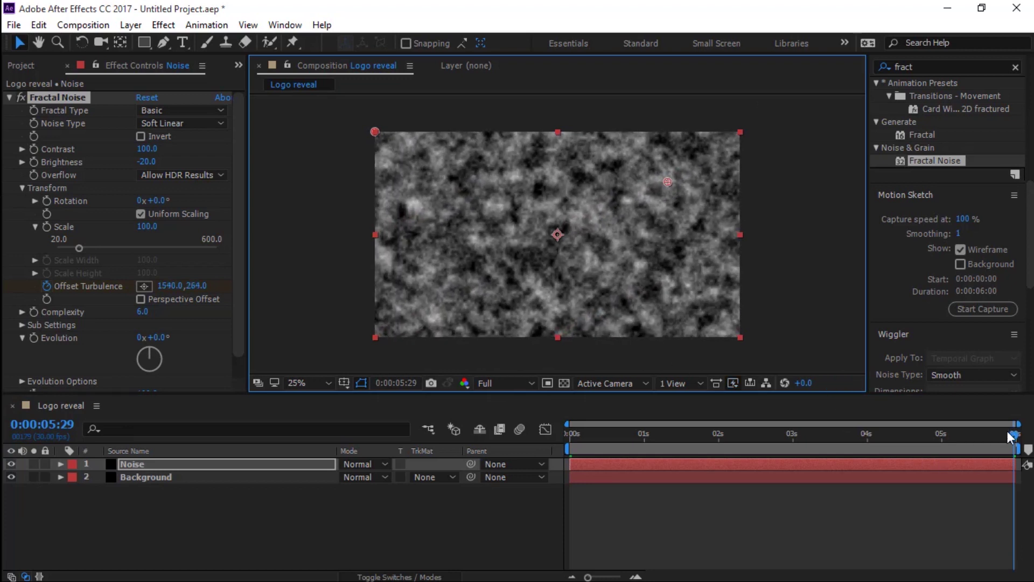
Add the expression time*100 to the Evolution property of the Noise layer's Fractal Noise effect and return to the start of the timeline.
left_click(22, 337)
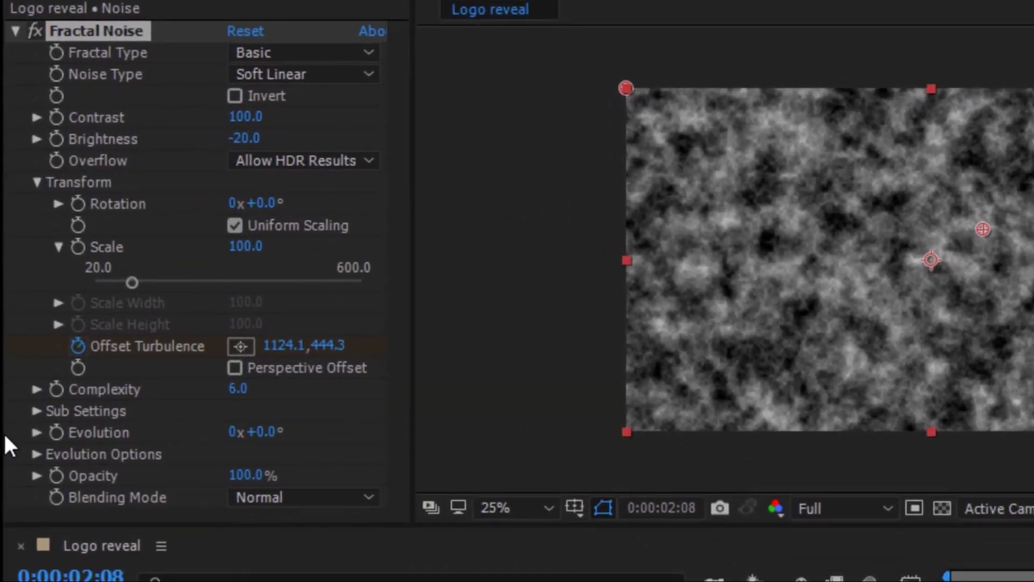
left_click(38, 431)
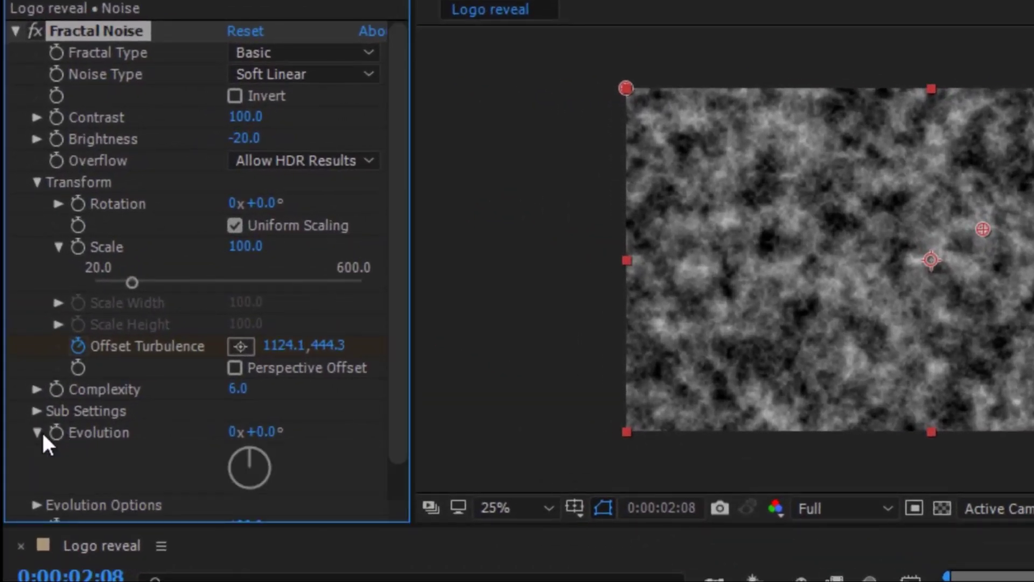
left_click(56, 433, "alt")
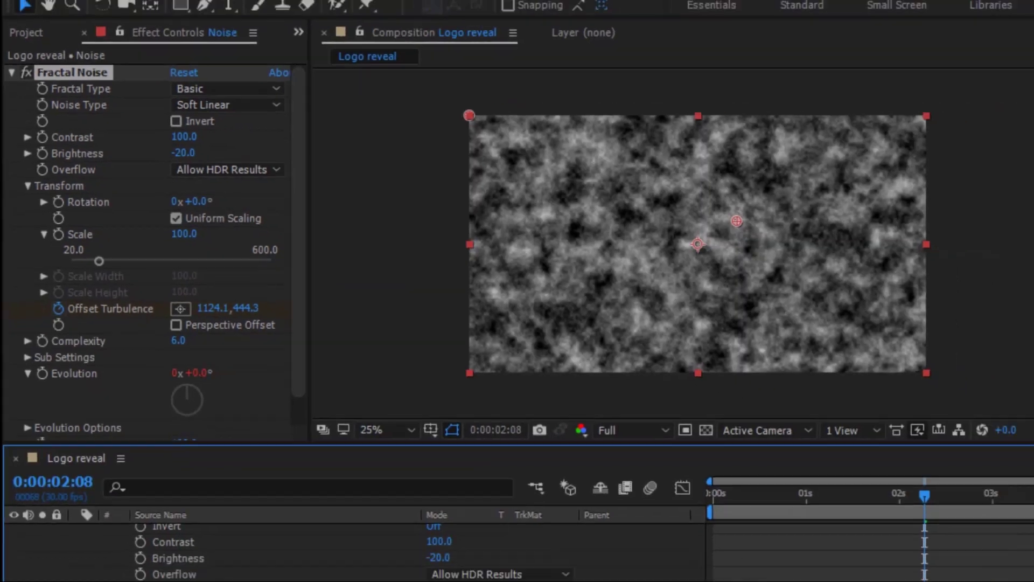
scroll(632, 485, "down", 3)
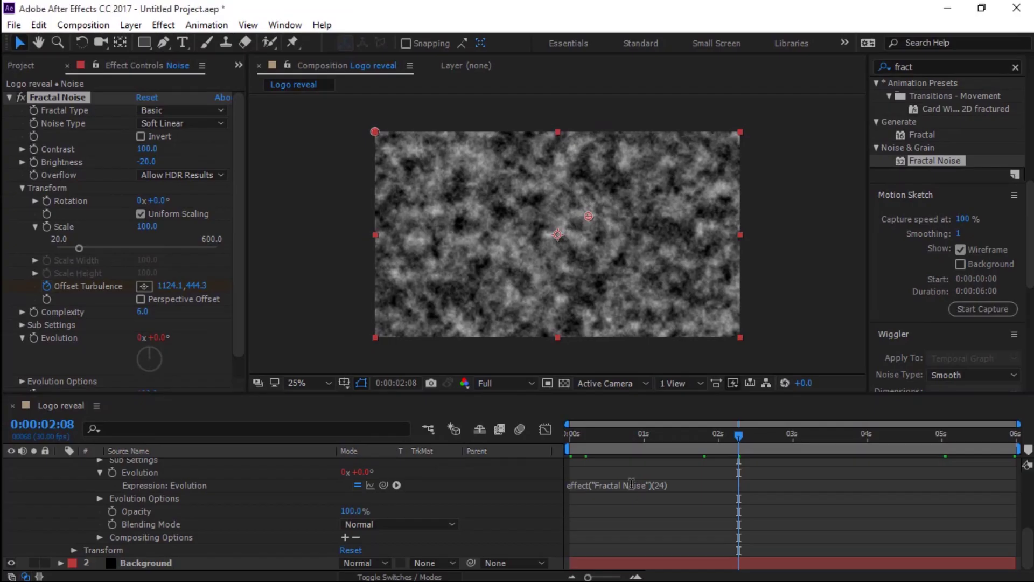
left_click(631, 486)
left_click_drag(665, 485, 521, 483)
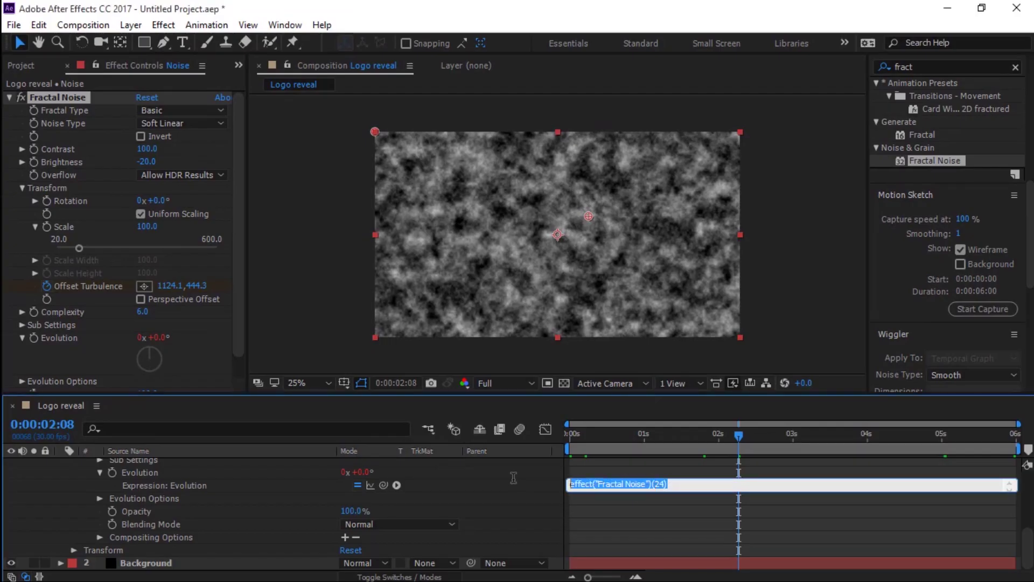
type("time*10")
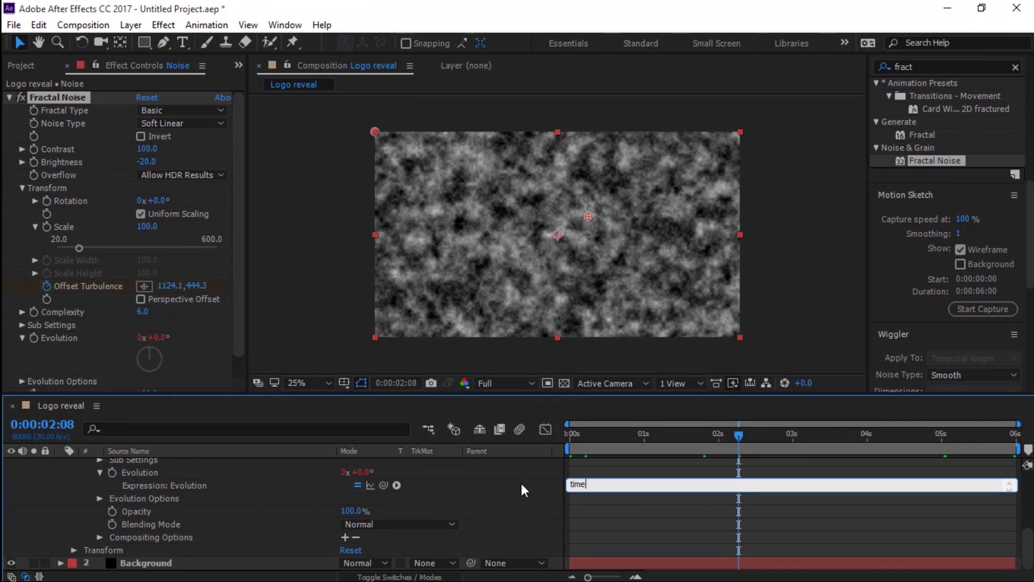
type("0")
left_click(522, 483)
left_click_drag(732, 435, 585, 448)
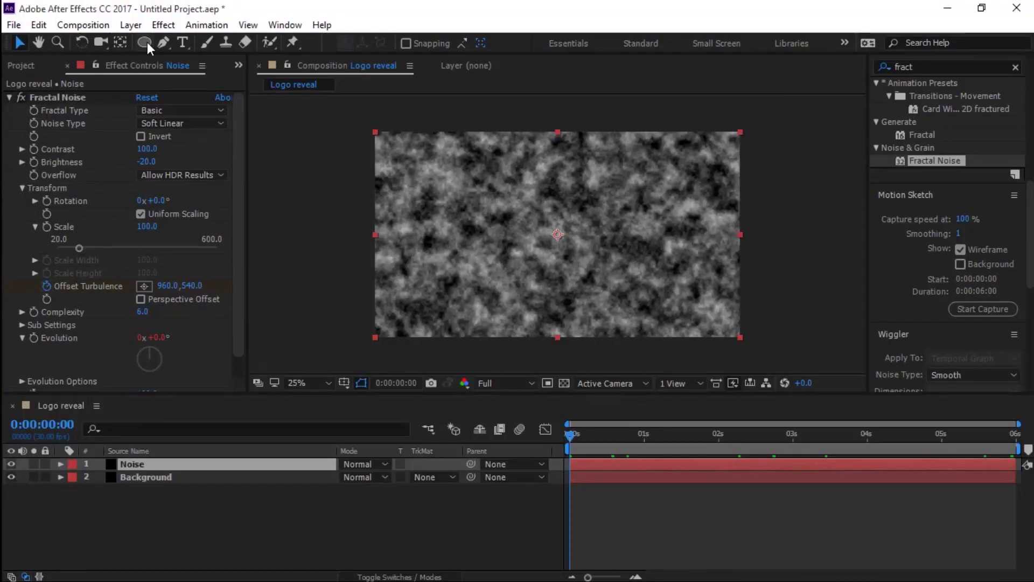
Draw a large elliptical mask on the Noise layer and move it to roughly the middle of the frame.
left_click_drag(147, 42, 208, 77)
left_click_drag(440, 294, 737, 142)
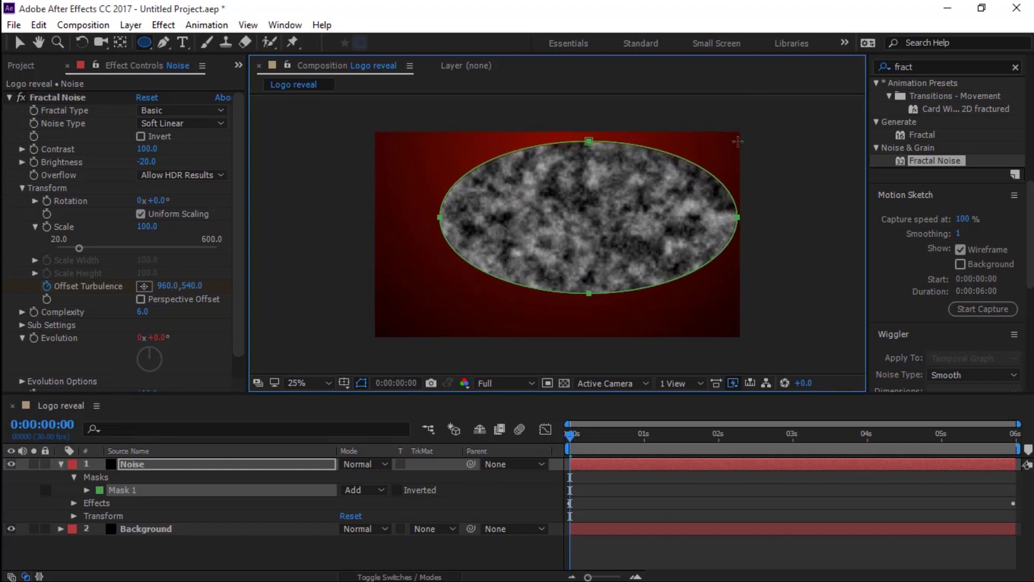
left_click(19, 43)
left_click_drag(587, 142, 563, 153)
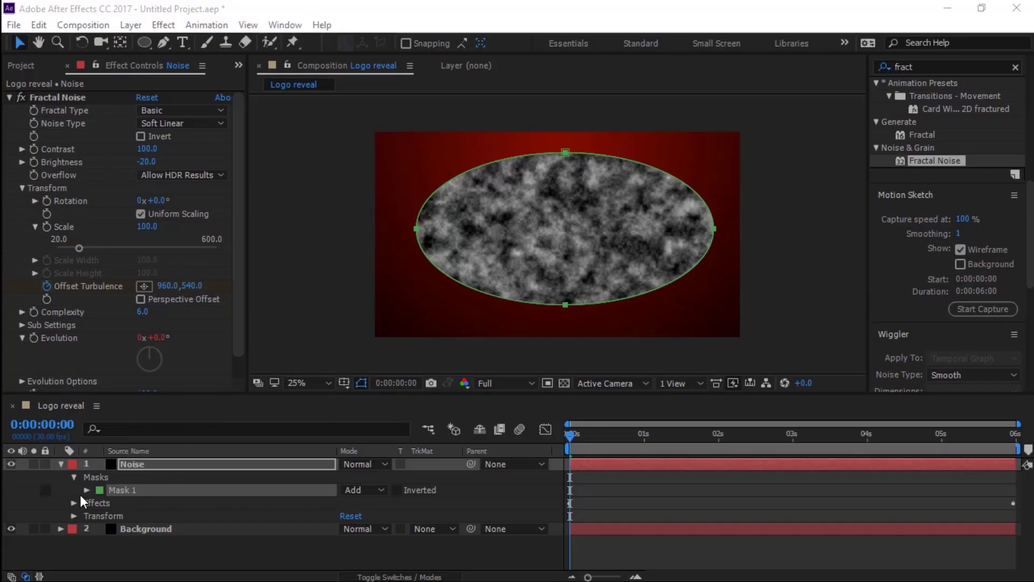
Set the elliptical mask's feather to 303 pixels and its expansion to -21 pixels.
left_click(87, 489)
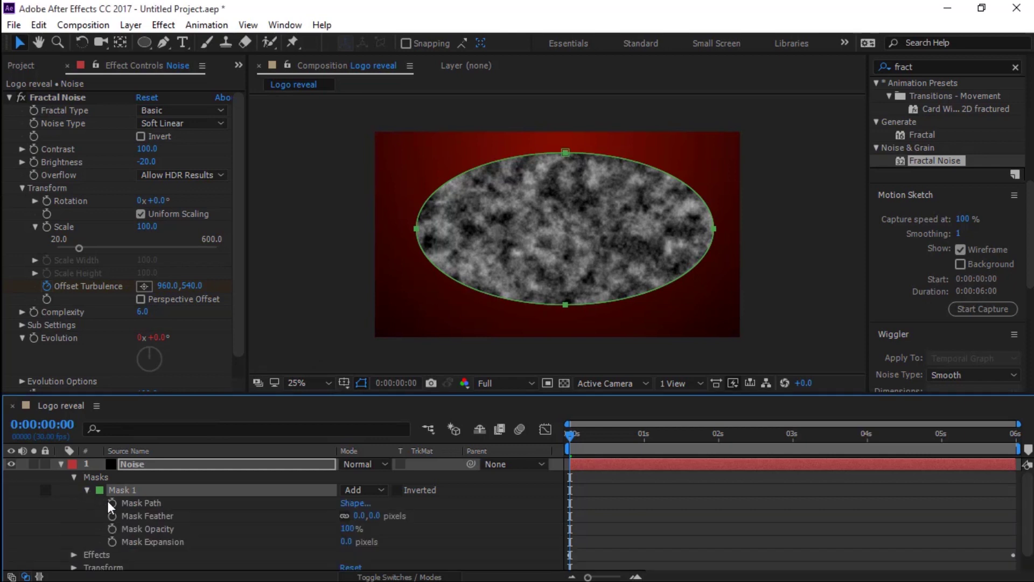
left_click_drag(359, 515, 583, 512)
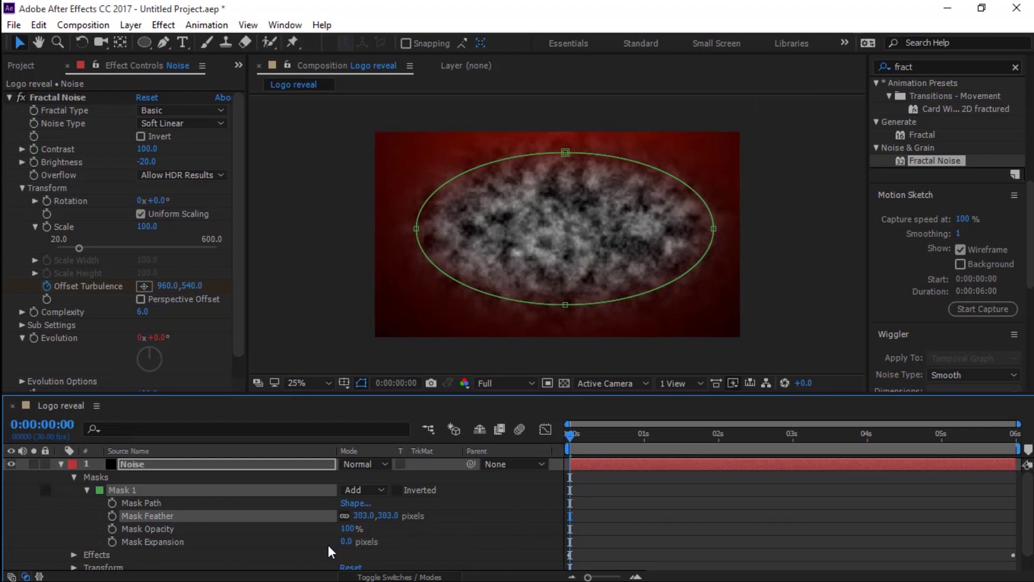
mouse_move(346, 541)
left_mouse_down()
mouse_move(329, 548)
mouse_move(343, 548)
left_mouse_up()
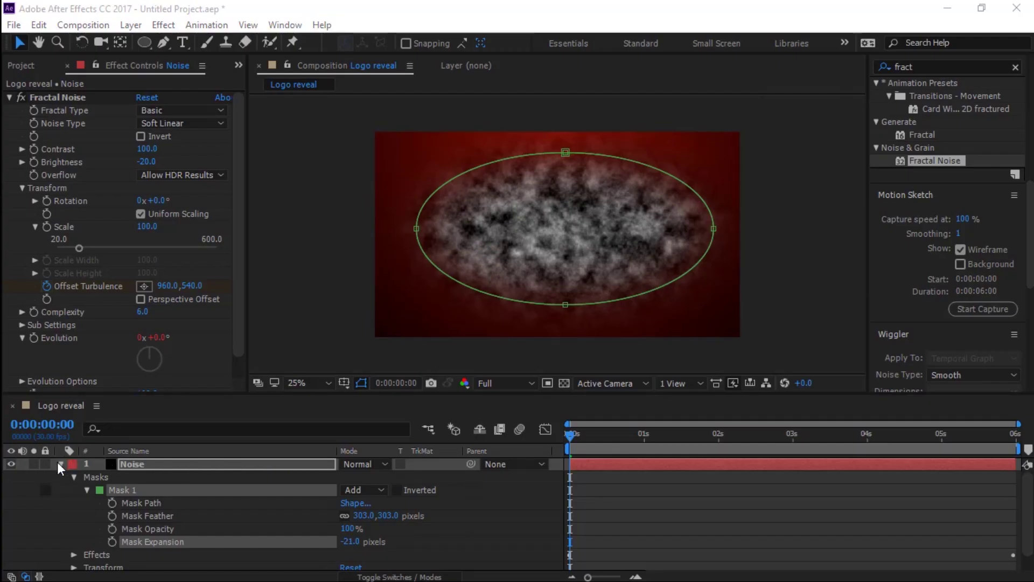
Pre-compose the Noise layer as "Noise Comp 1", moving all attributes into the new composition.
left_click(58, 463)
left_click(124, 463)
right_click(124, 463)
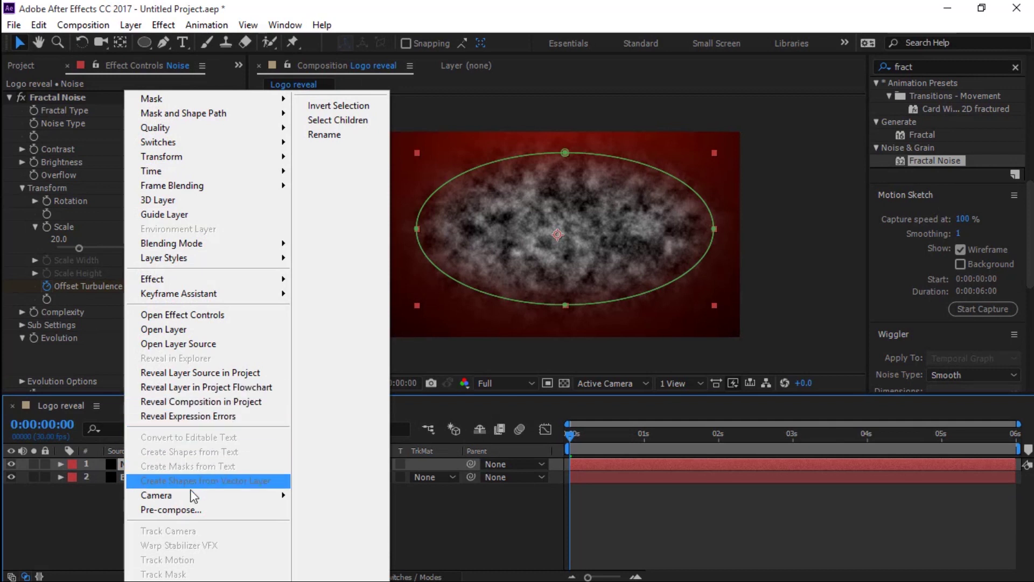
left_click(178, 506)
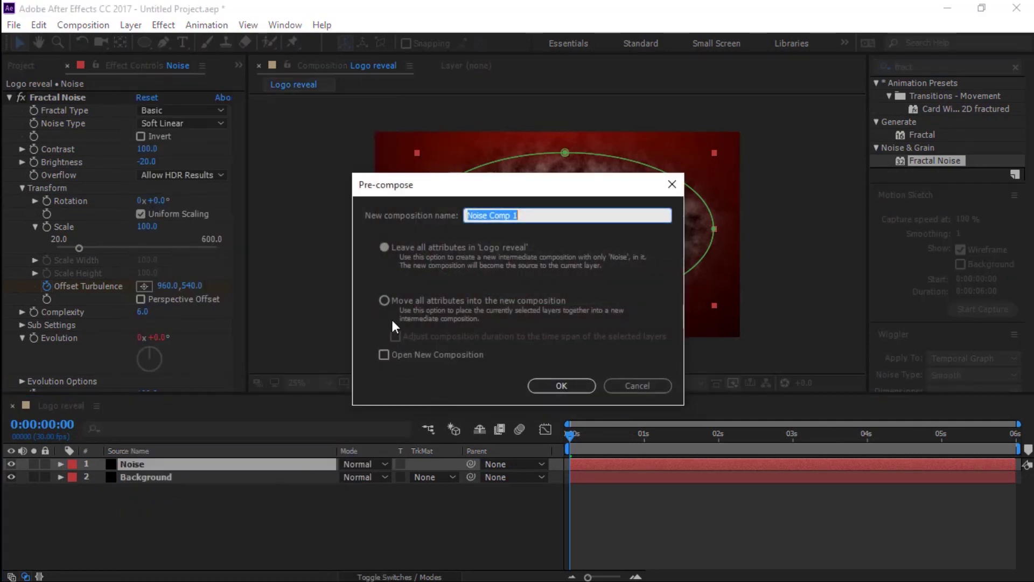
left_click(384, 300)
left_click(560, 385)
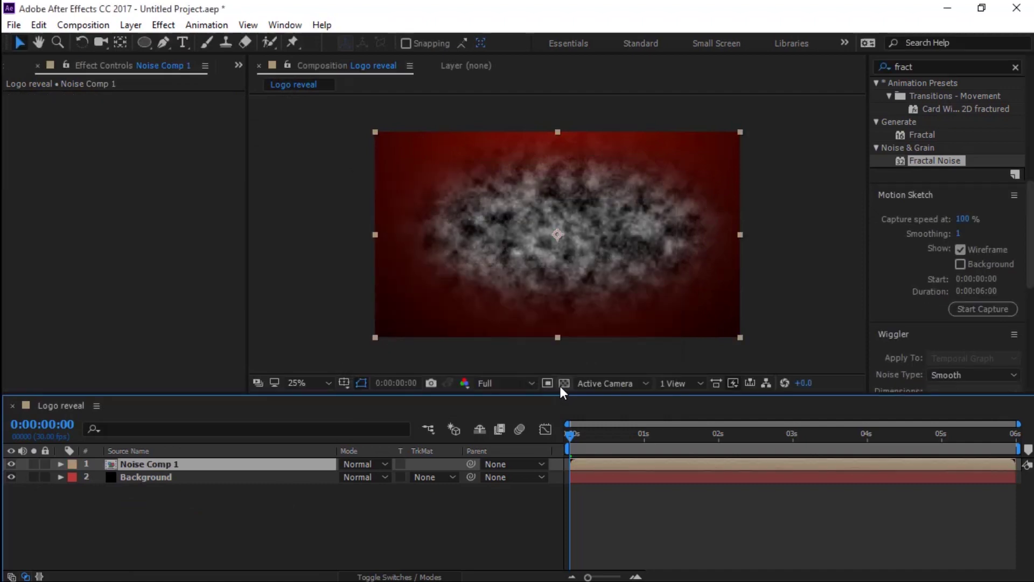
Set Noise Comp 1 to the Overlay blending mode with 45% opacity and preview the animation.
left_click(388, 464)
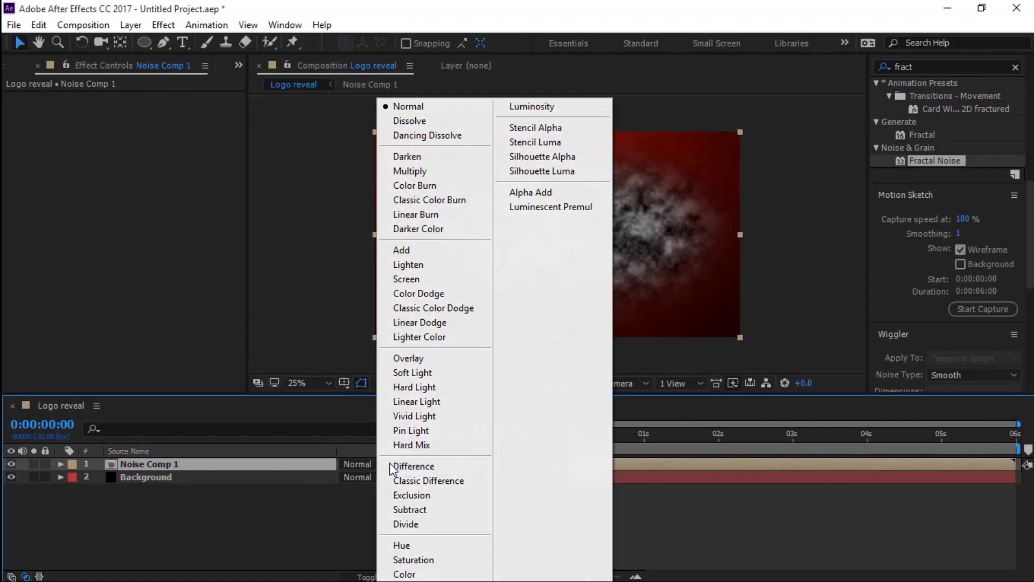
left_click(458, 362)
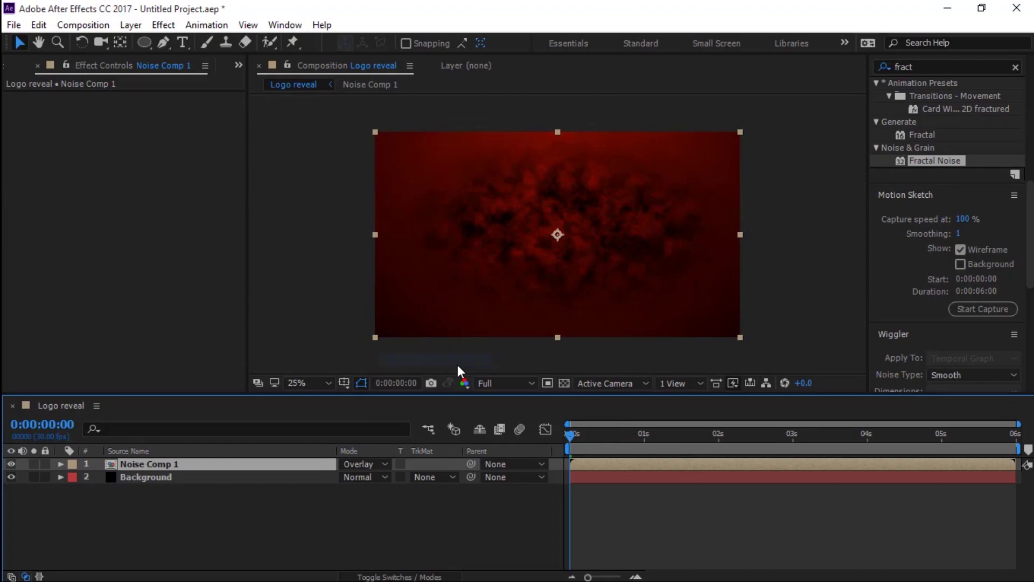
left_click(162, 461)
key("t")
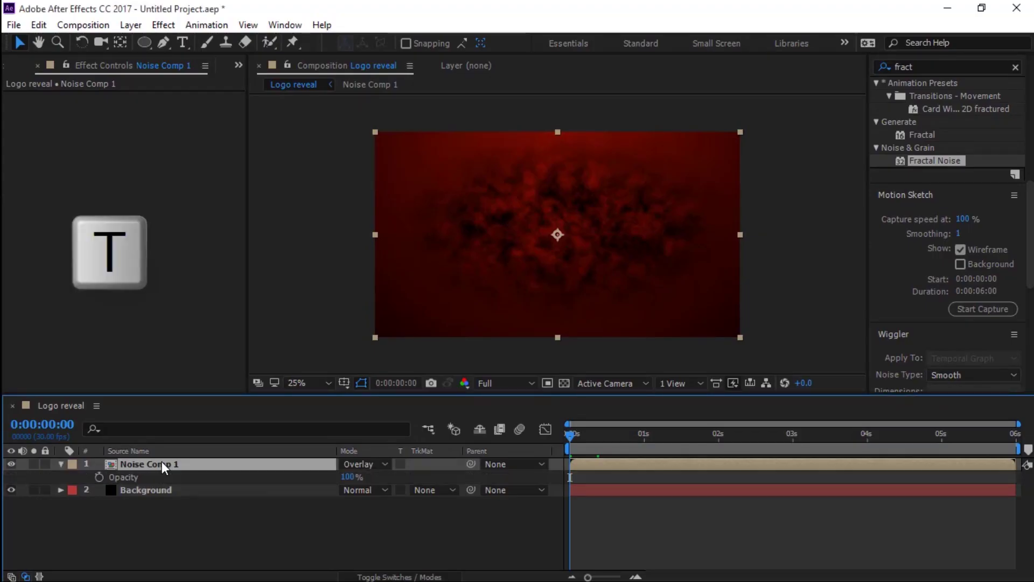
left_click_drag(352, 478, 321, 481)
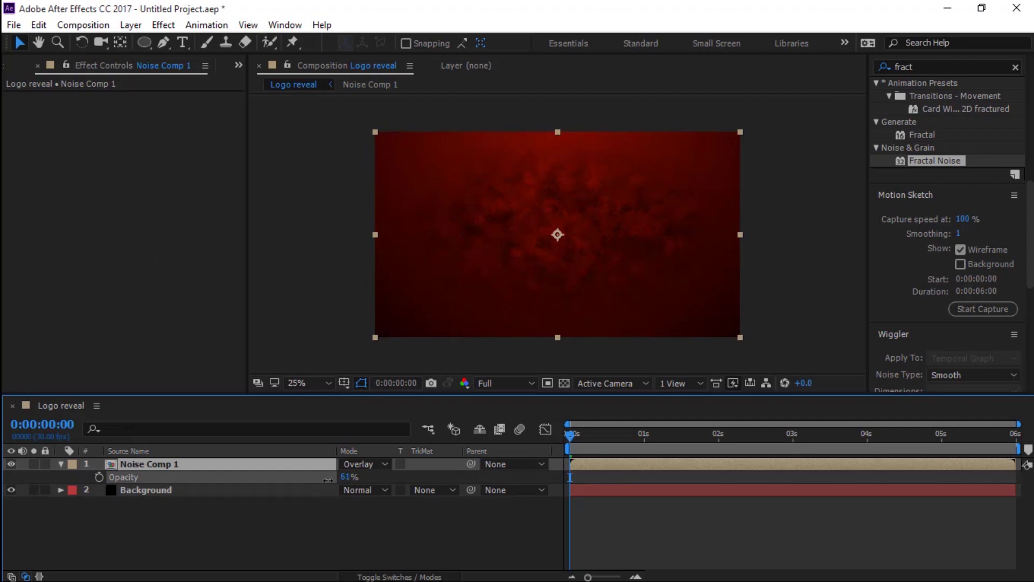
left_click_drag(321, 480, 300, 483)
left_click_drag(285, 487, 340, 483)
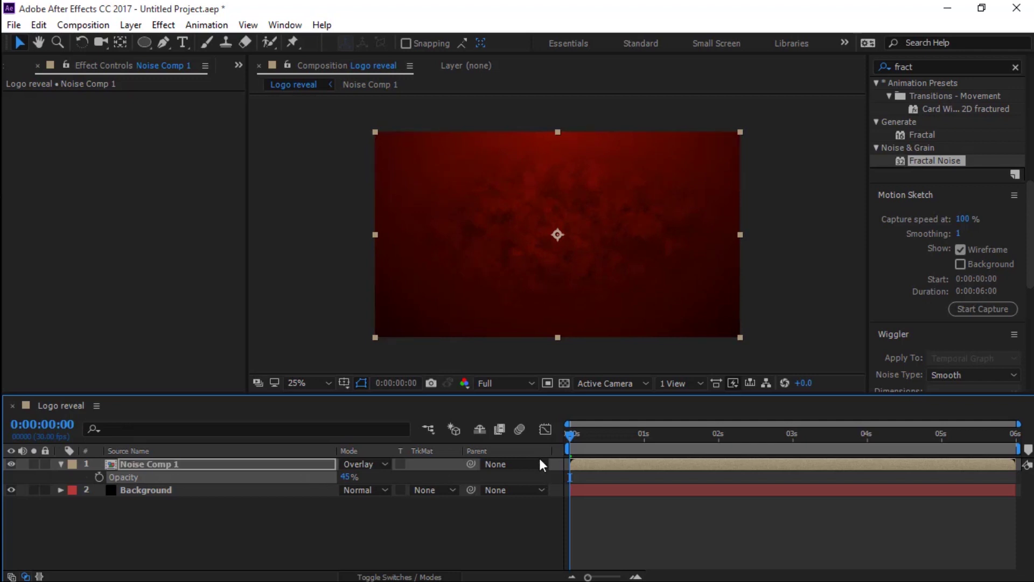
key("space")
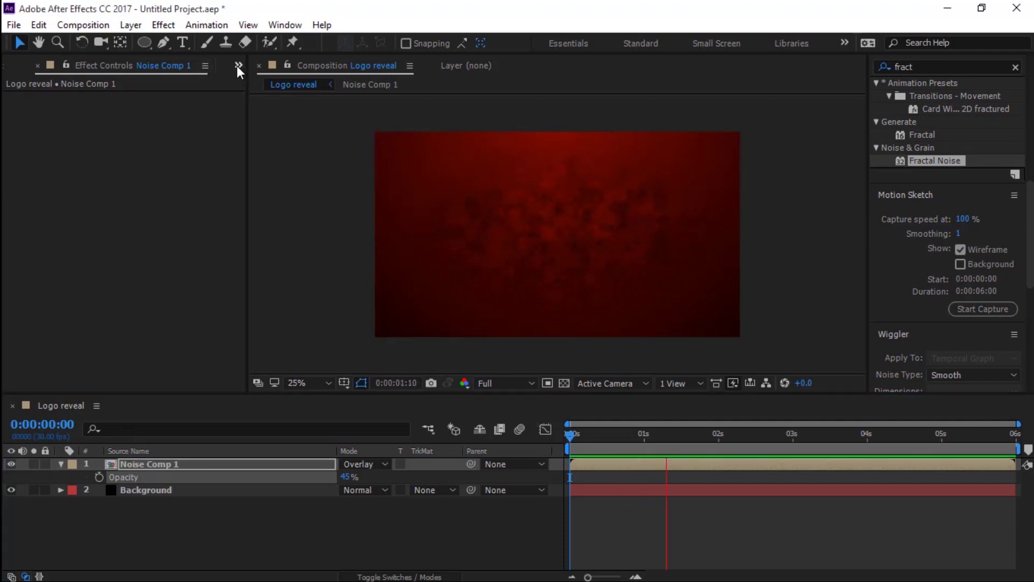
Add Logo.png from the project to the Logo reveal composition as the top layer above Noise Comp 1.
left_click(240, 66)
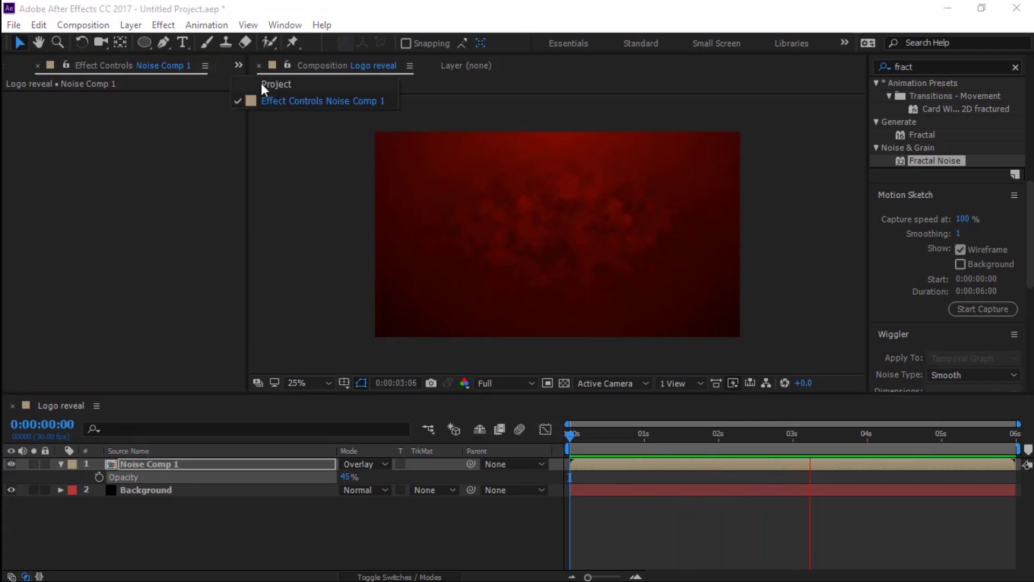
left_click(261, 83)
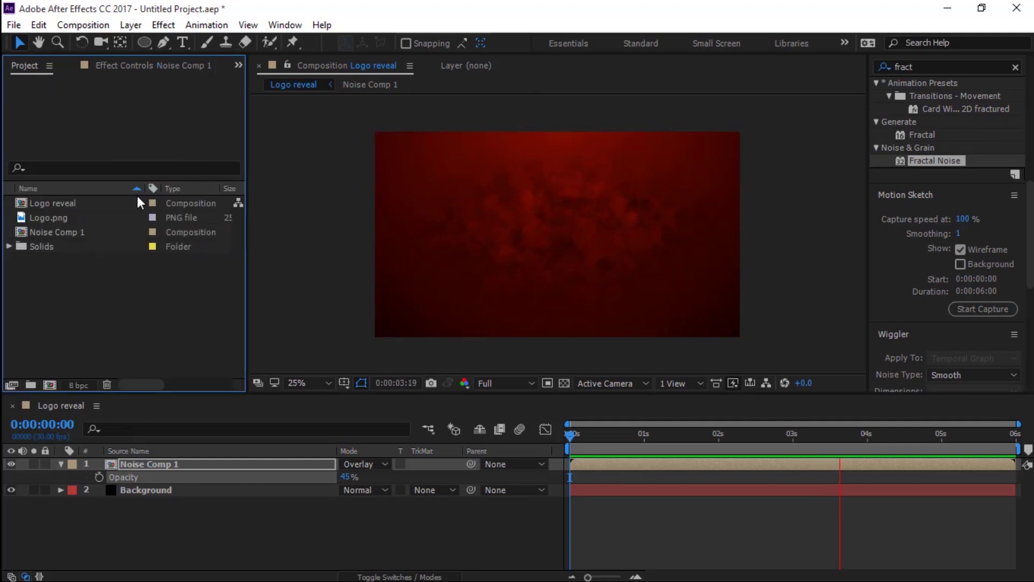
left_click(45, 204)
left_click_drag(63, 218, 176, 460)
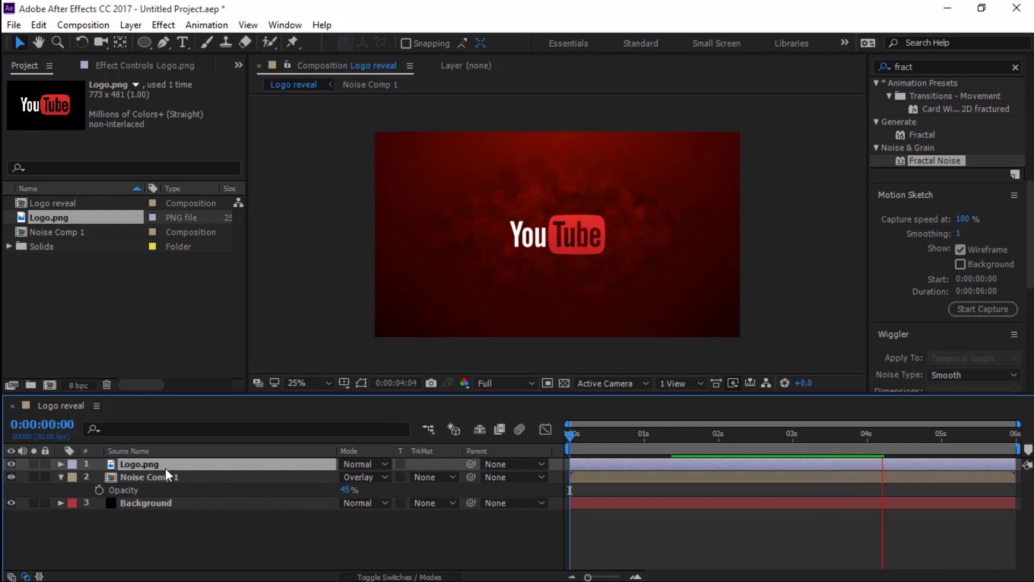
Stop the preview and scale the Logo.png layer to 119%.
key("s")
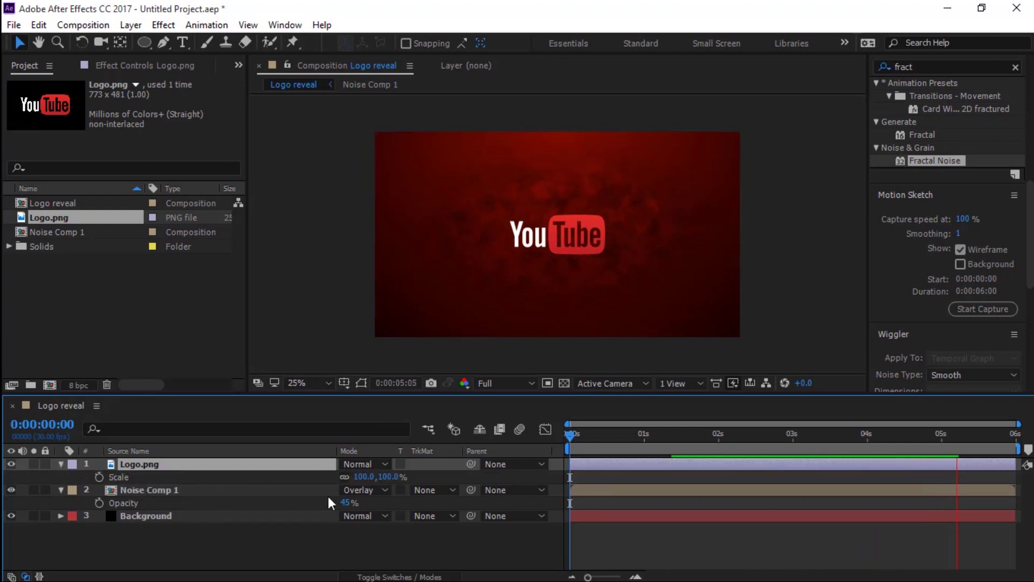
mouse_move(385, 477)
left_mouse_down()
mouse_move(411, 488)
mouse_move(401, 488)
left_mouse_up()
key("space")
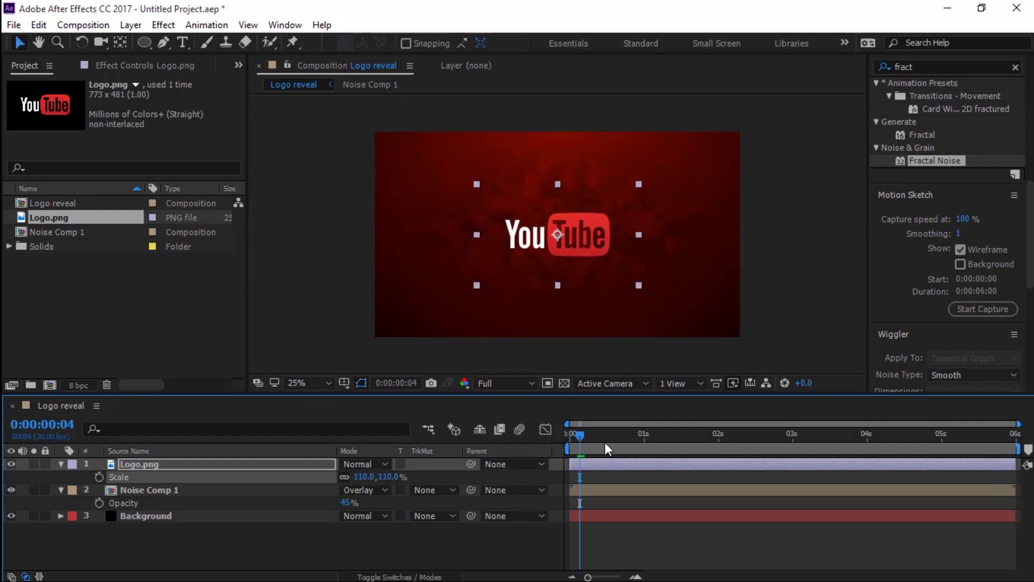
left_click_drag(390, 476, 396, 476)
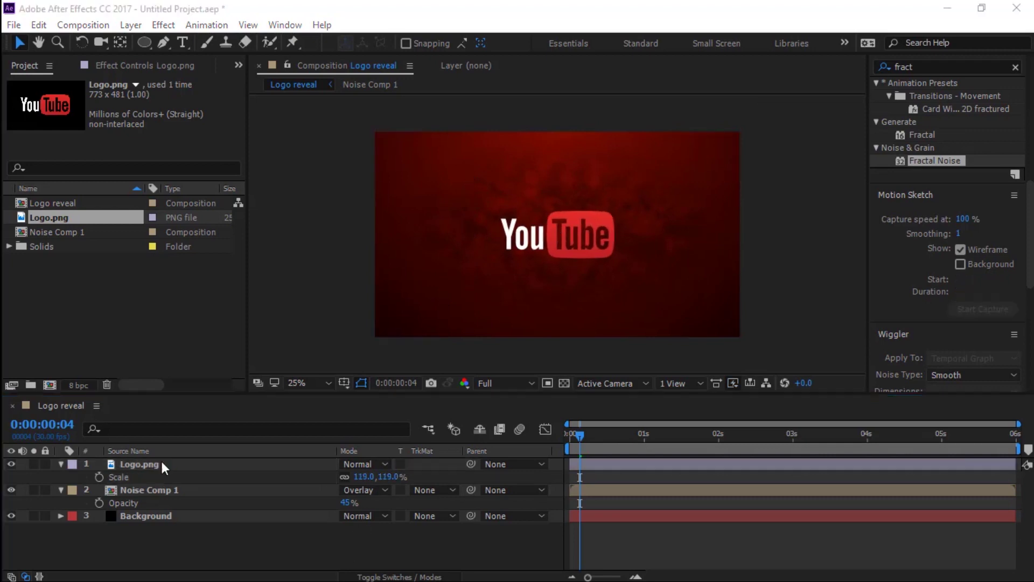
Pre-compose the Logo.png layer as "Logo.png Comp 1", moving all attributes into the new composition.
left_click(161, 461)
right_click(169, 470)
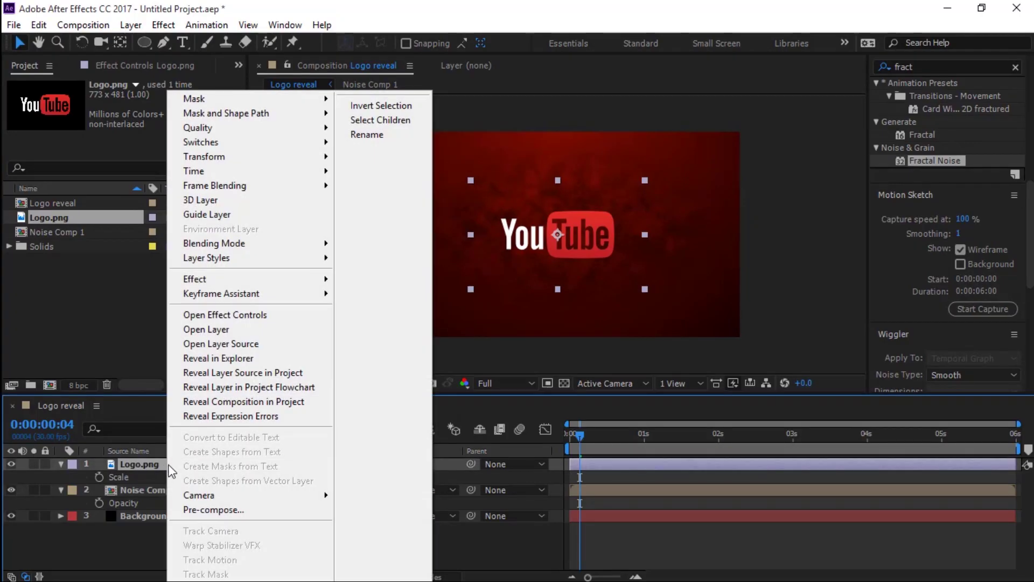
left_click(242, 509)
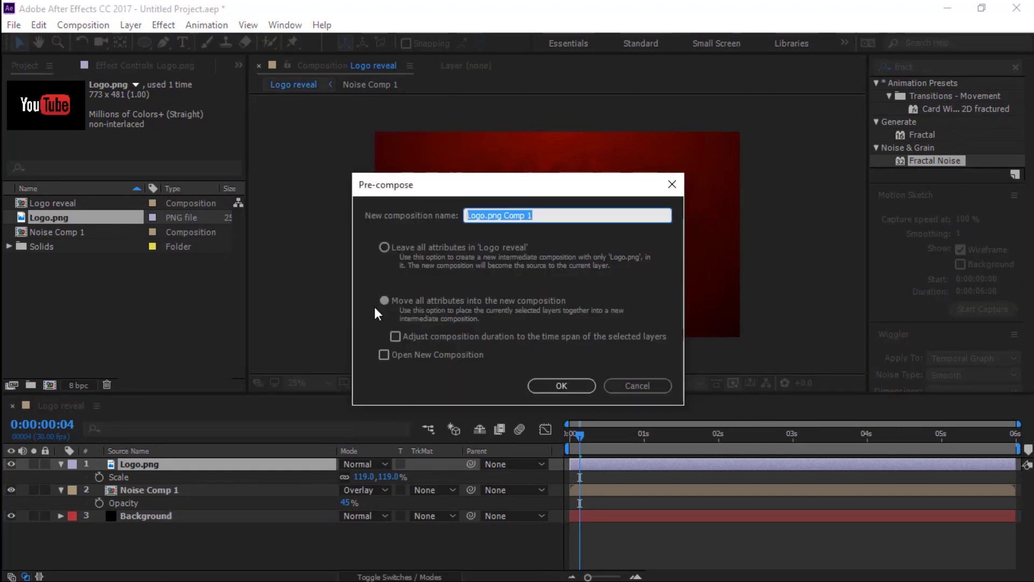
left_click(551, 381)
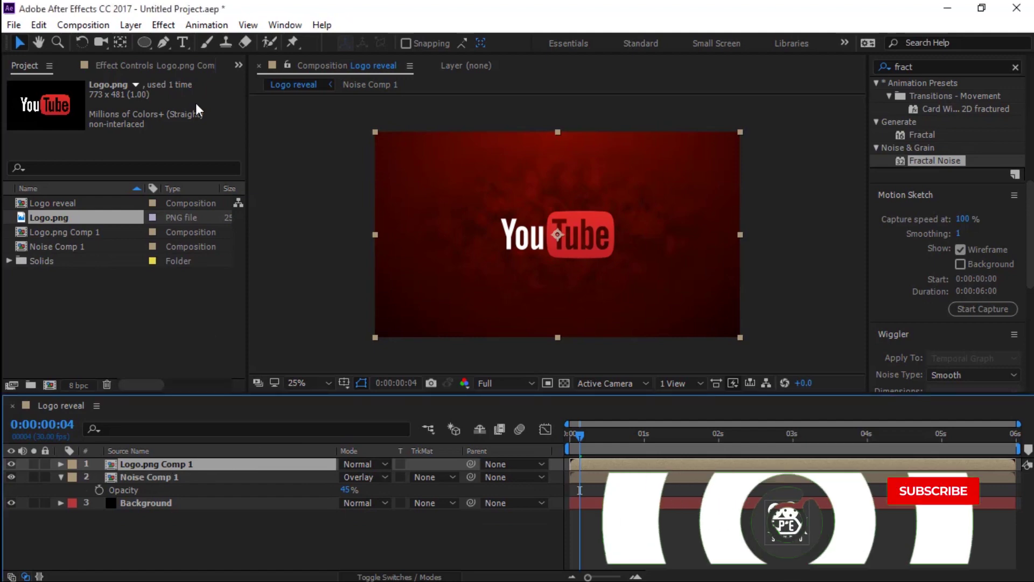
Auto-trace Logo.png Comp 1 on the current frame using the Alpha channel, with masks applied to the layer itself, and select that layer.
left_click(130, 24)
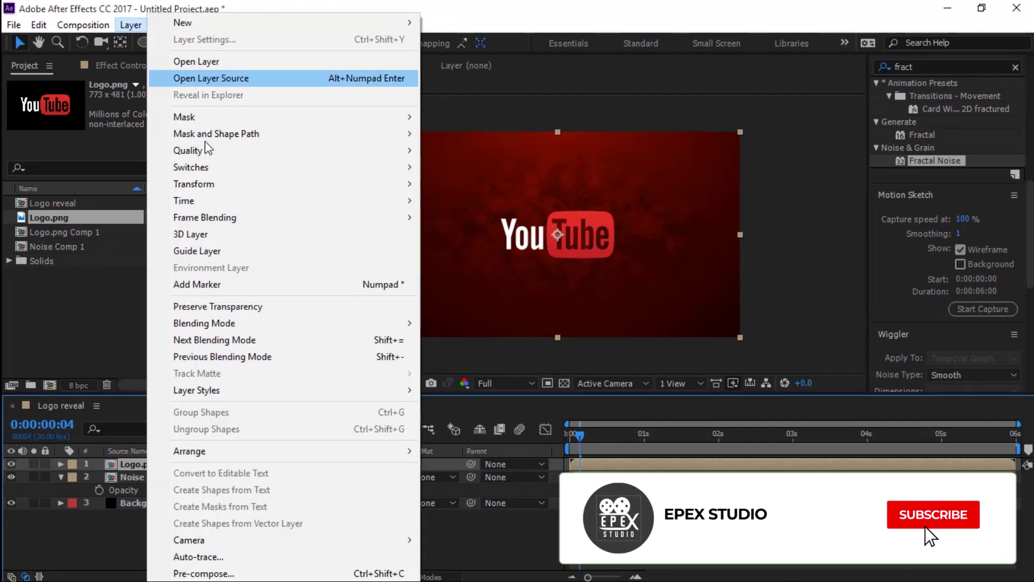
left_click(197, 556)
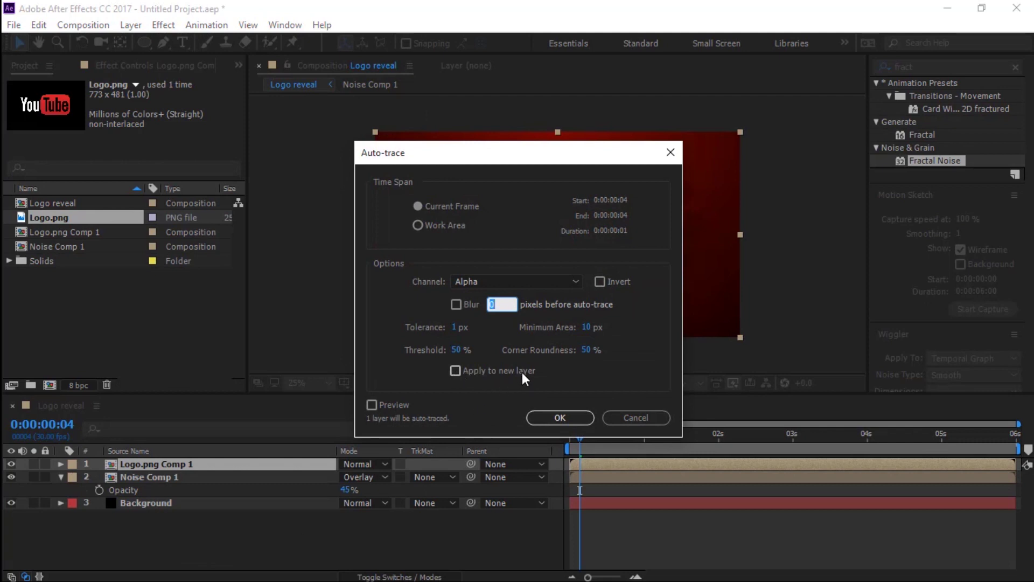
left_click(555, 423)
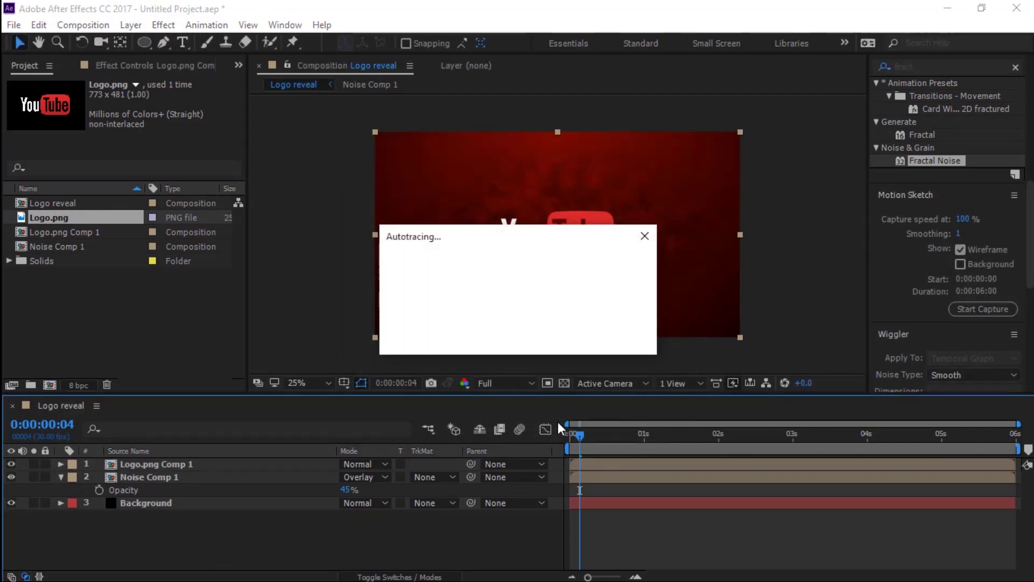
key("period")
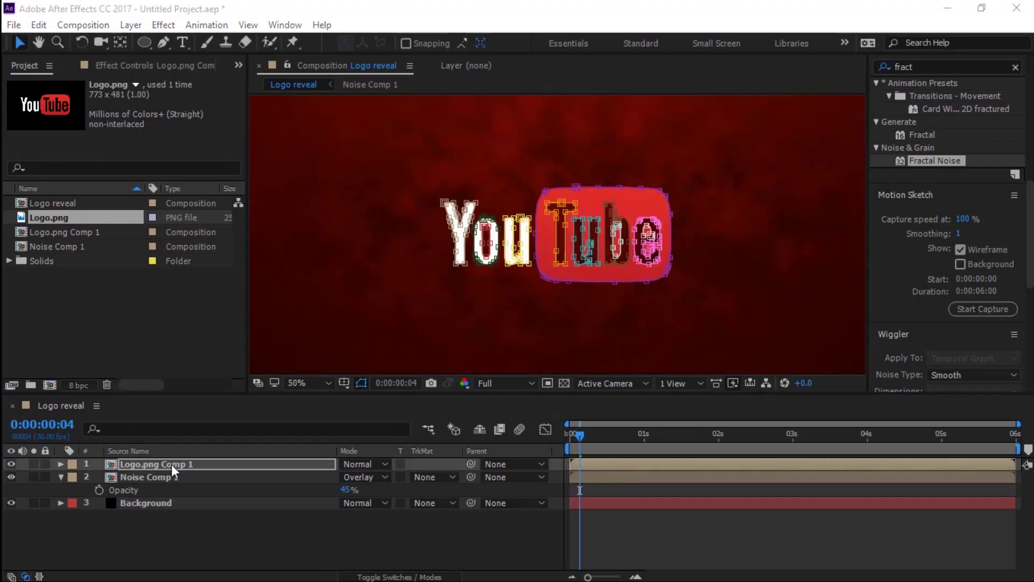
left_click(172, 466)
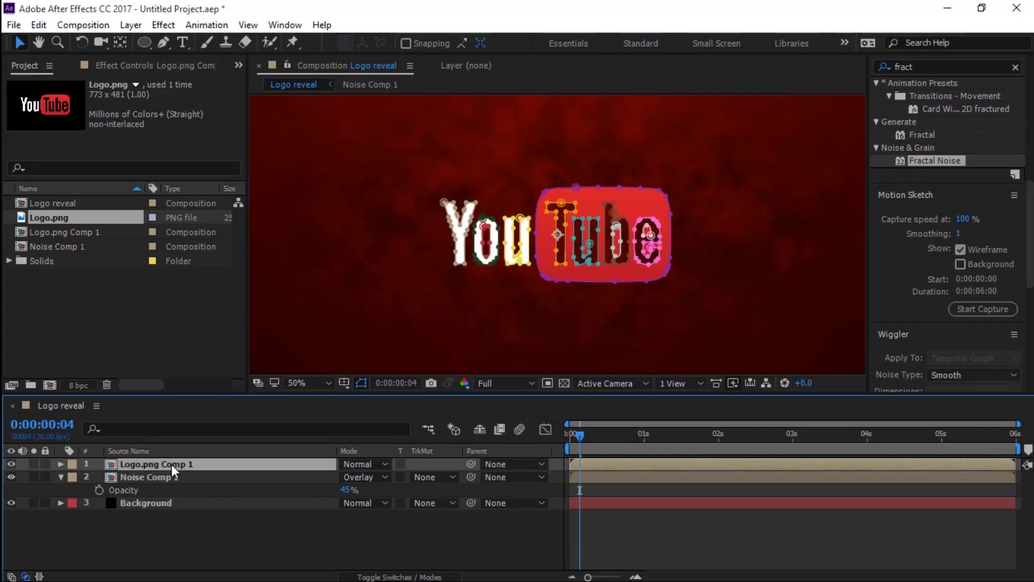
Apply Video Copilot's Saber effect to Logo.png Comp 1 and choose the Electric preset.
left_click(163, 25)
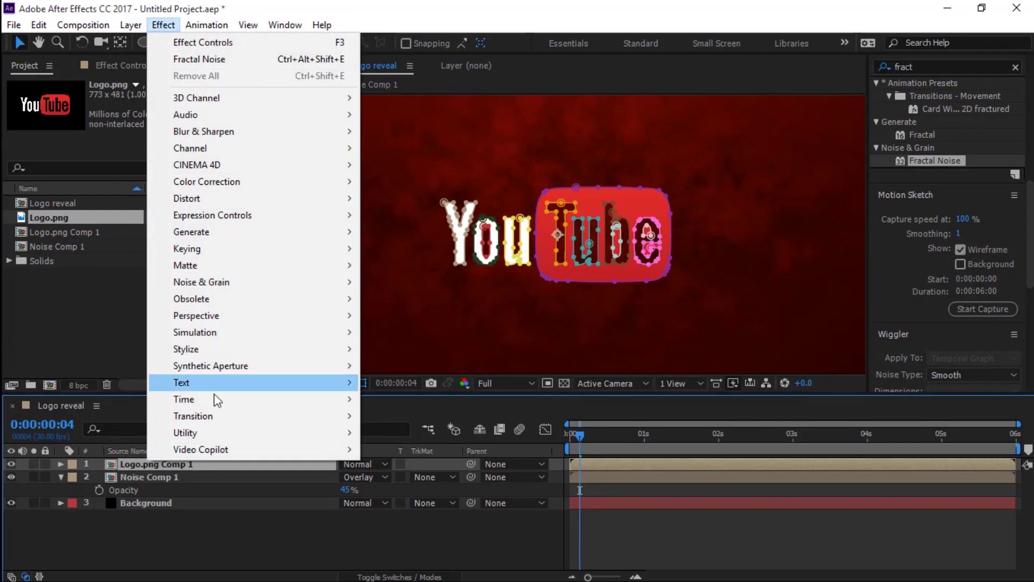
mouse_move(218, 455)
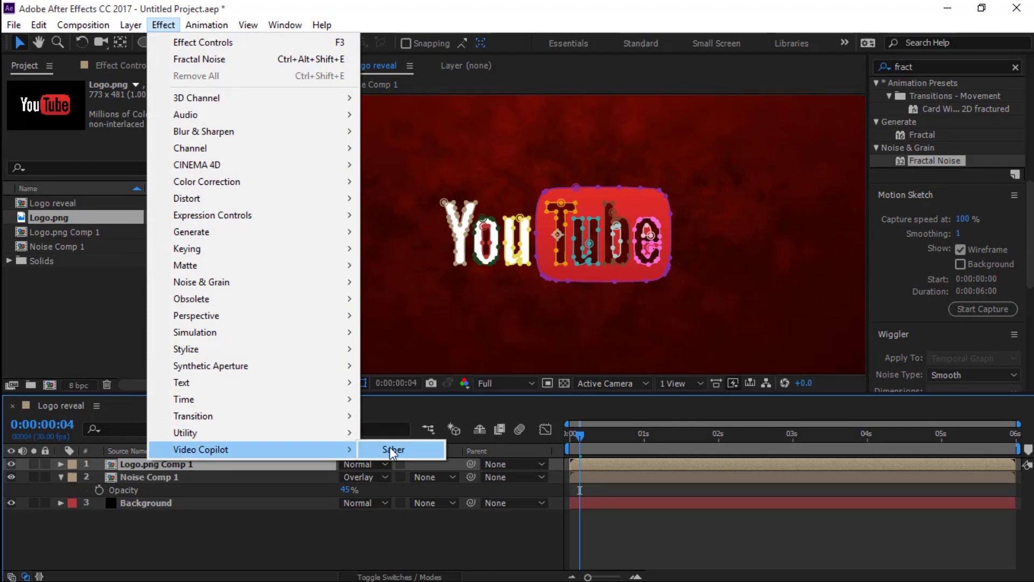
left_click(393, 450)
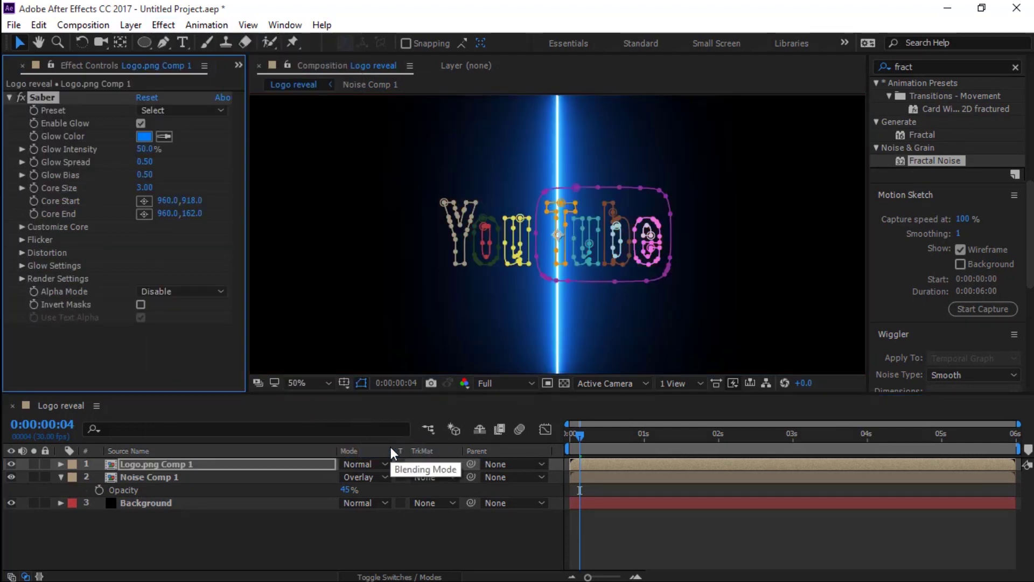
scroll(506, 321, "down", 2)
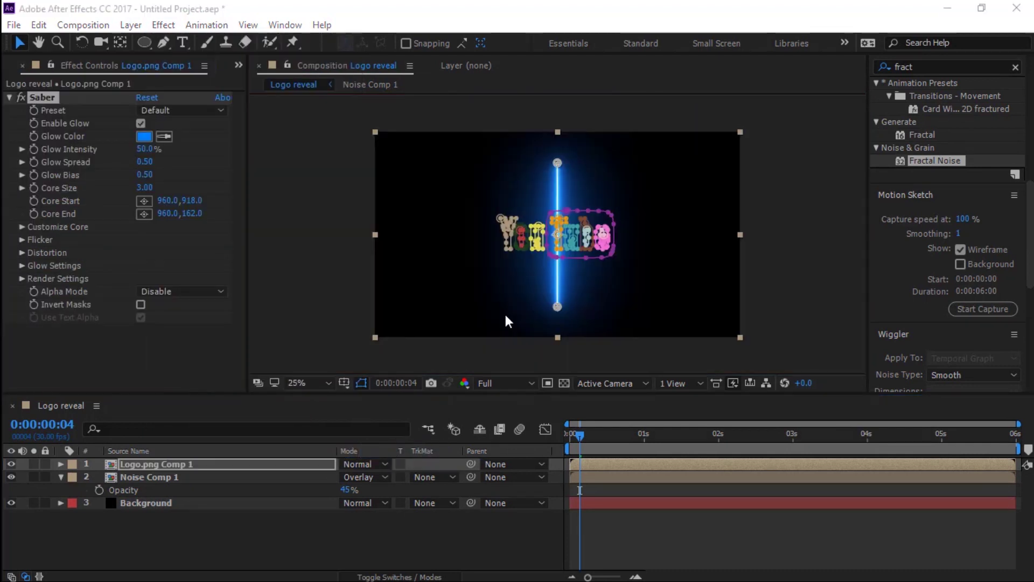
left_click(199, 111)
left_click(217, 125)
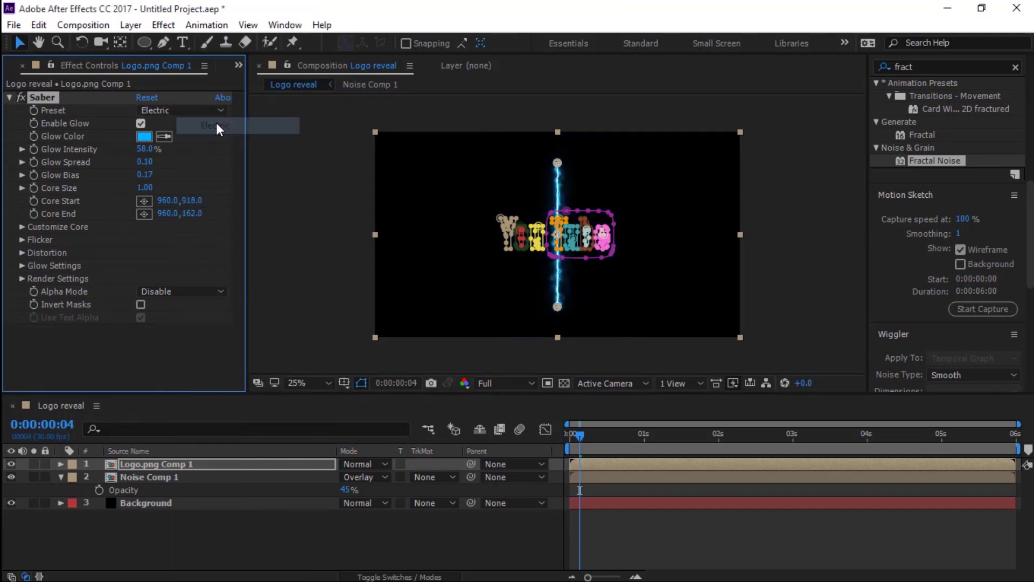
Set Saber's Core Type to Layer Masks in its core customization.
left_click(23, 227)
left_click(141, 230)
left_click(197, 264)
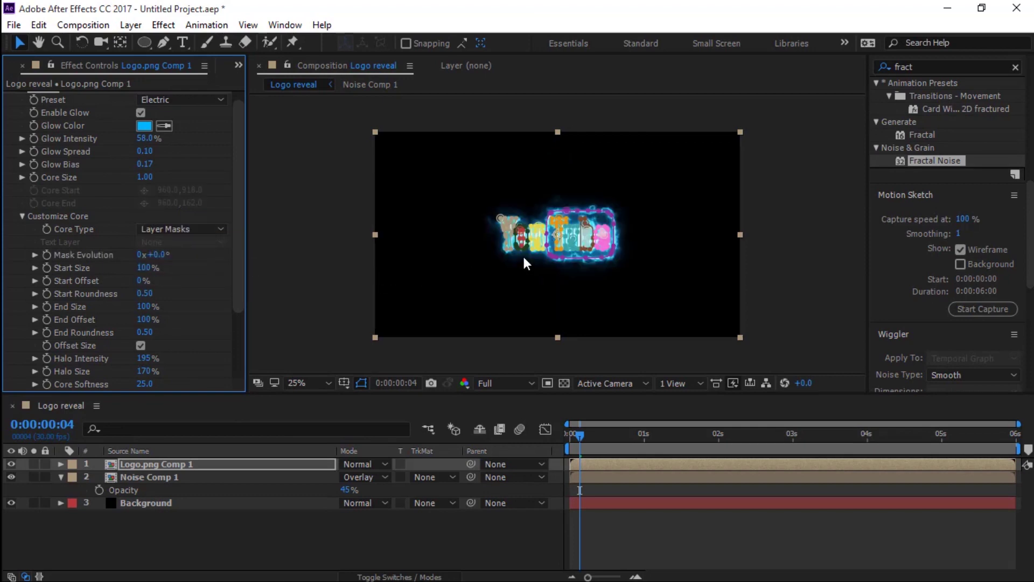
At the start of the composition, set Saber's Glow Intensity to 80% and Core Size to 0.4, and deselect the layer.
key("period")
key("Home")
scroll(147, 169, "up", 1)
left_click(142, 149)
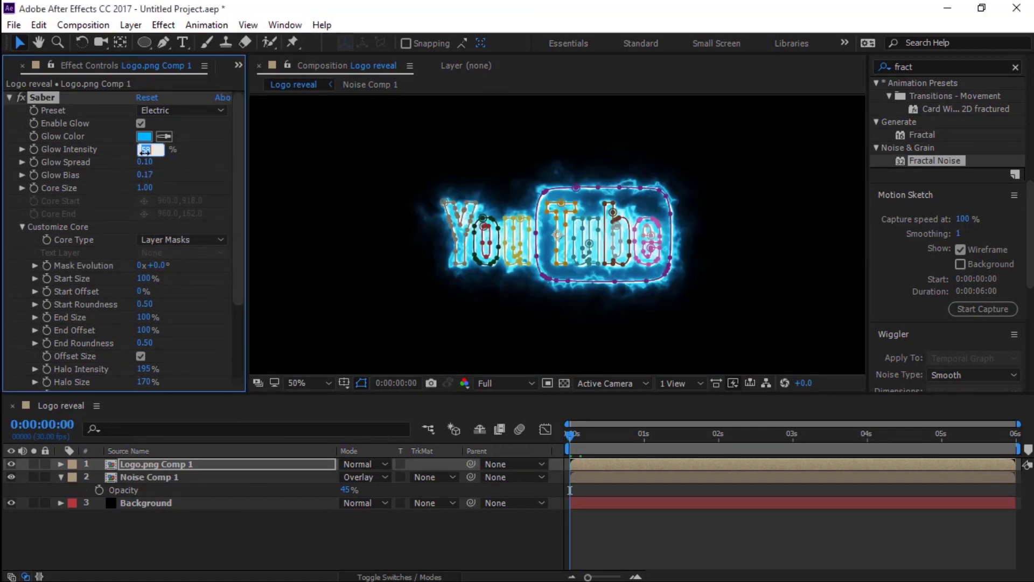
type("80")
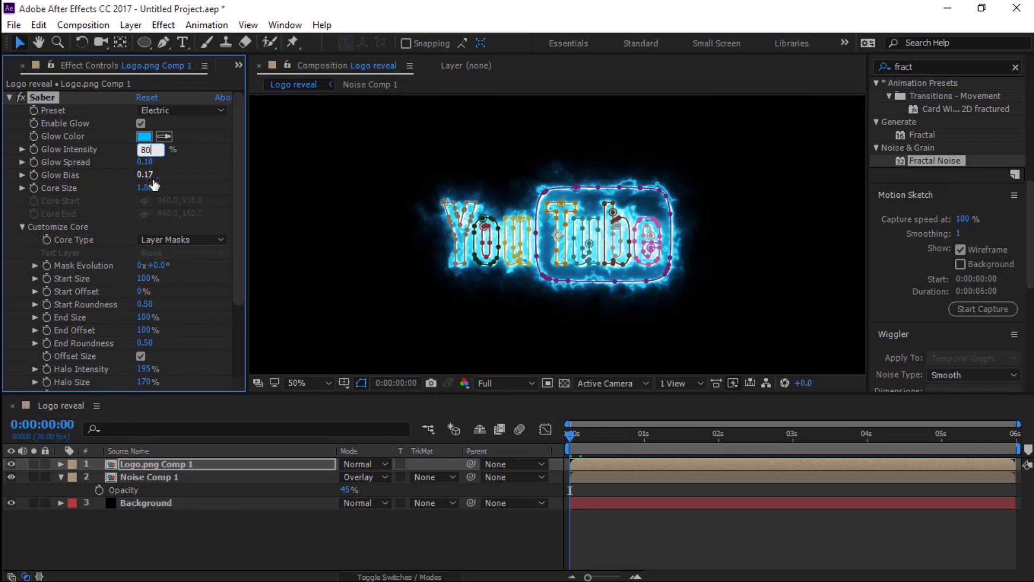
left_click(209, 165)
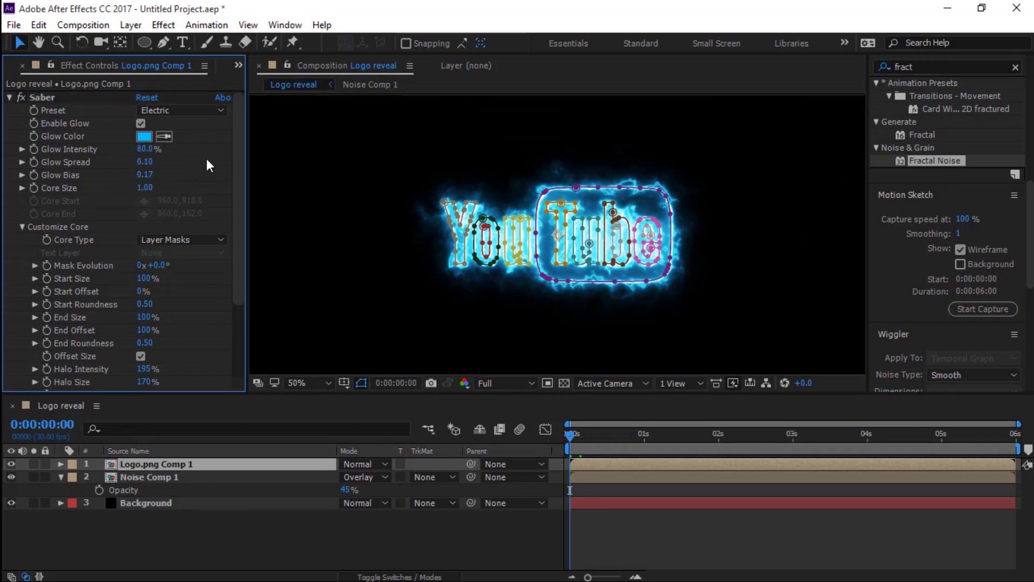
left_click(144, 188)
type("0.4")
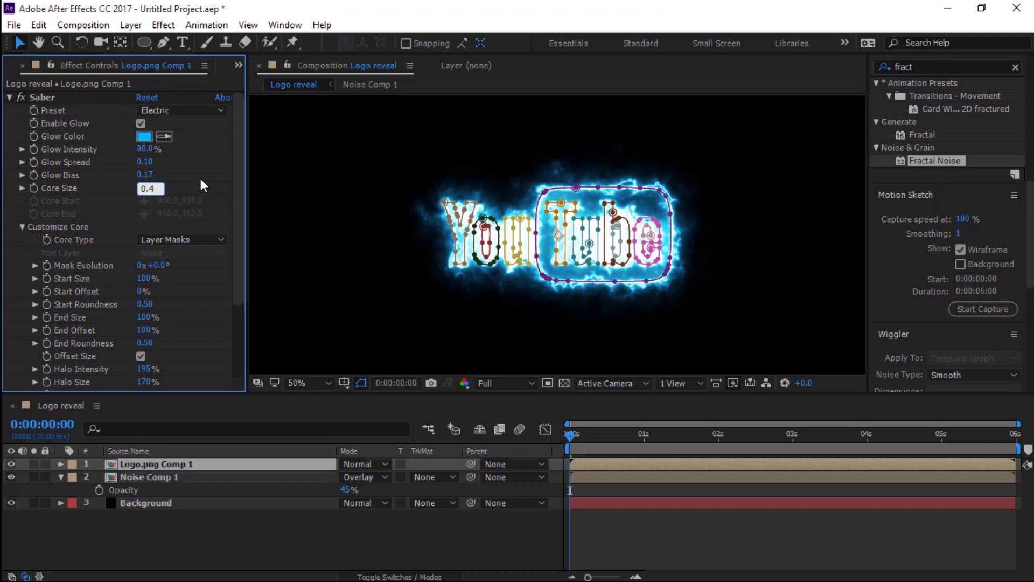
key("Return")
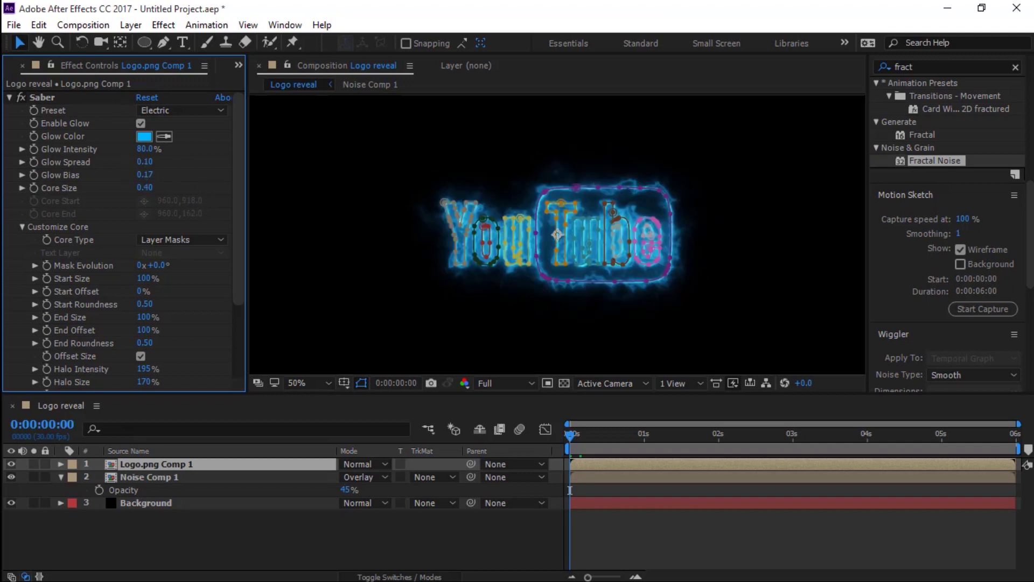
key("F2")
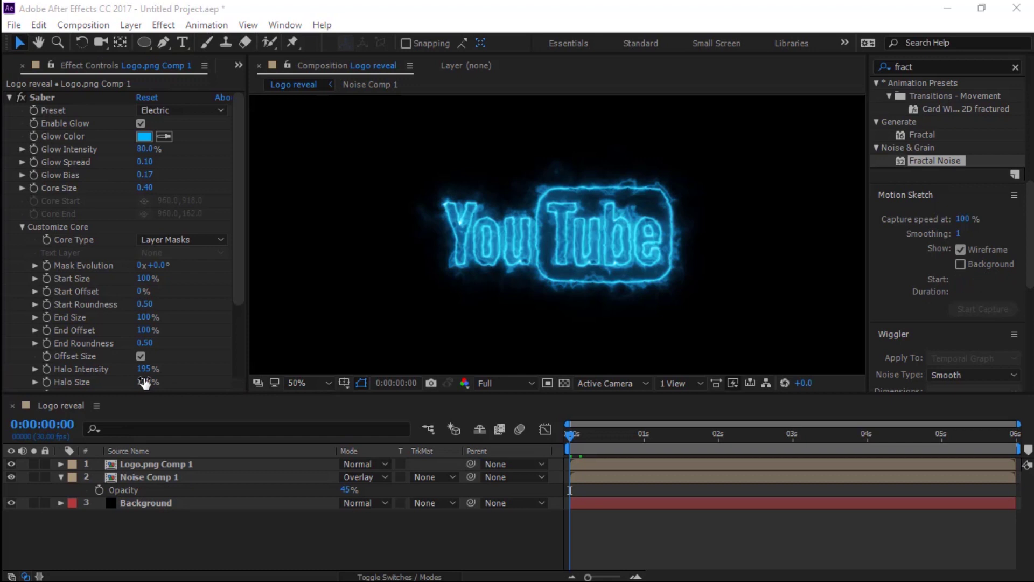
Keyframe Saber's Start Size at 0% at 0:00:00:00 and deselect the layer.
left_click(47, 278)
left_click(144, 278)
type("0")
key("Return")
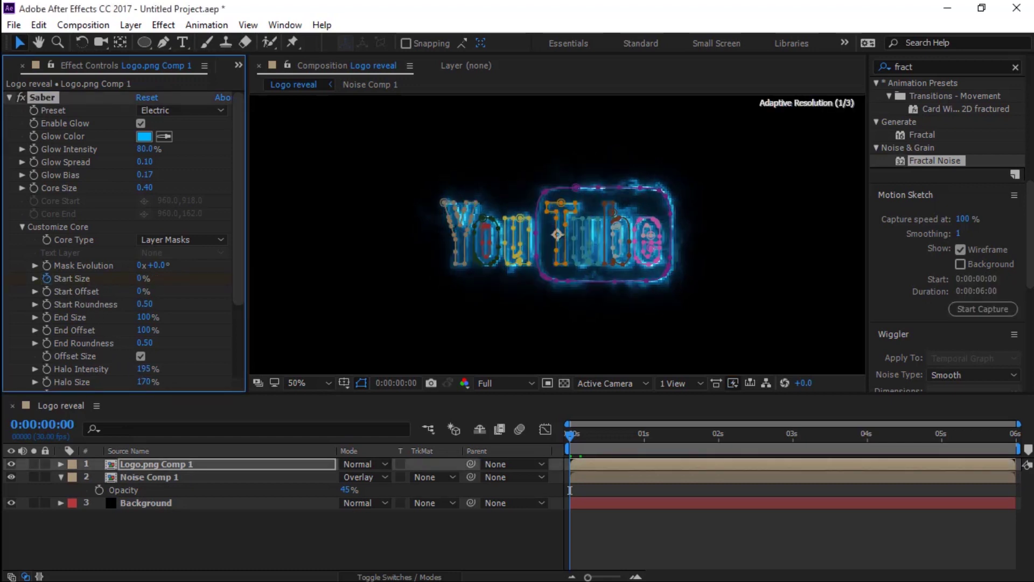
key("F2")
Set Saber's Start Size to 100% at 0:00:01:00.
left_click_drag(603, 438, 645, 437)
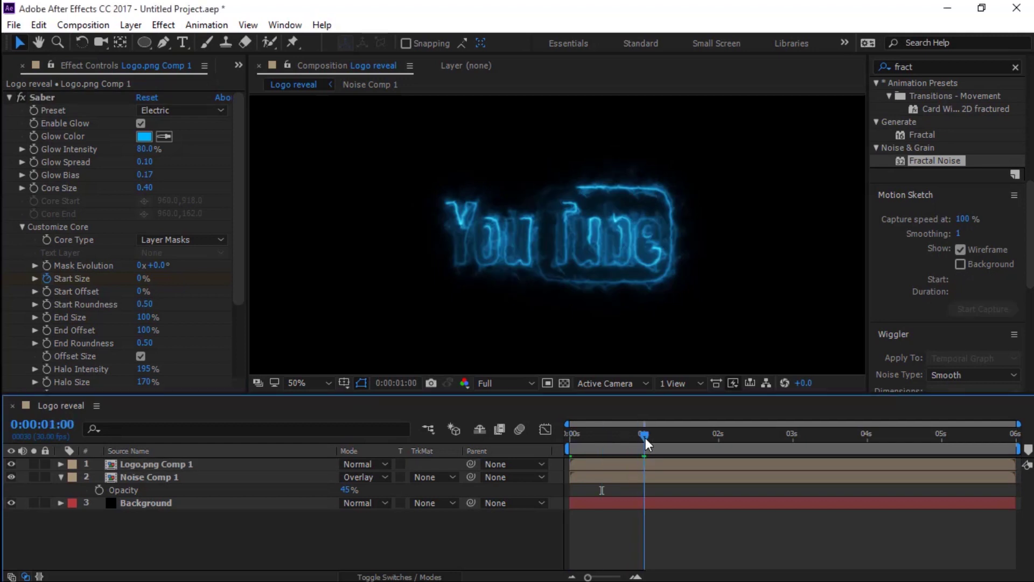
left_click(143, 279)
type("100")
left_click(237, 526)
Reveal the logo layer's keyframed properties and add a Start Size keyframe holding 100% at 0:00:01:29.
key("u")
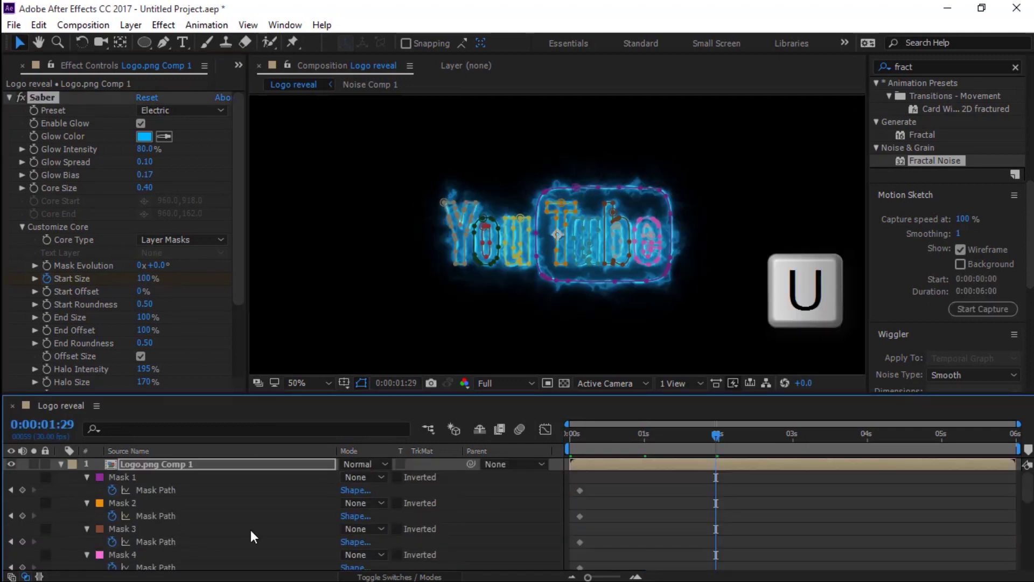
scroll(323, 525, "down", 5)
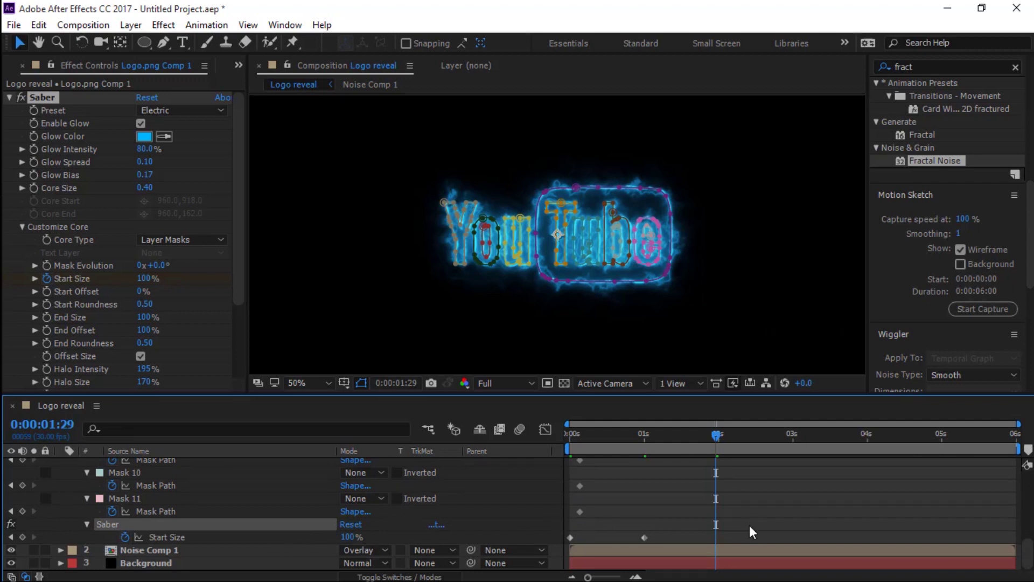
left_click(22, 537)
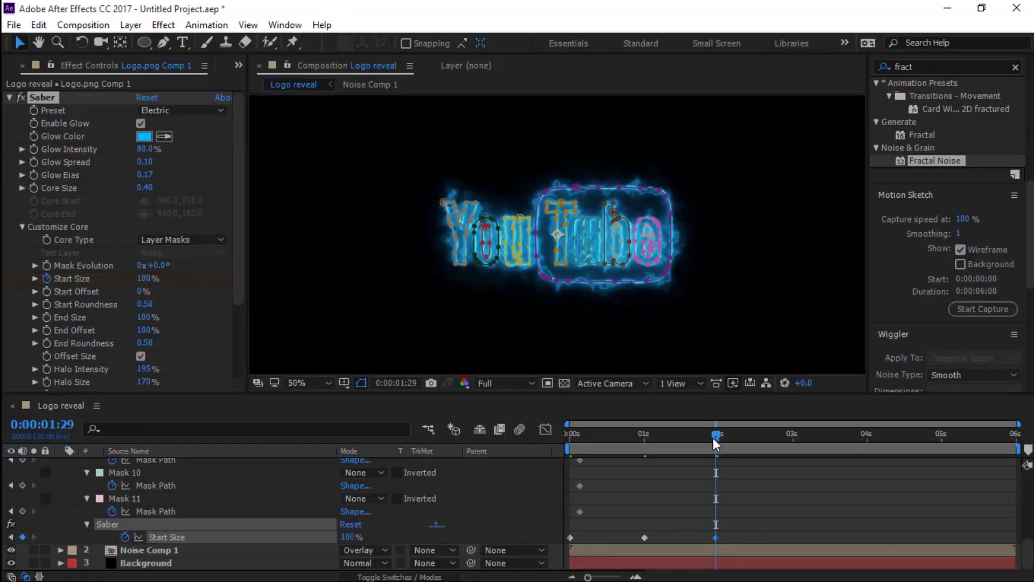
Set Saber's Start Size to 0% at 0:00:03:00.
left_click_drag(713, 437, 788, 445)
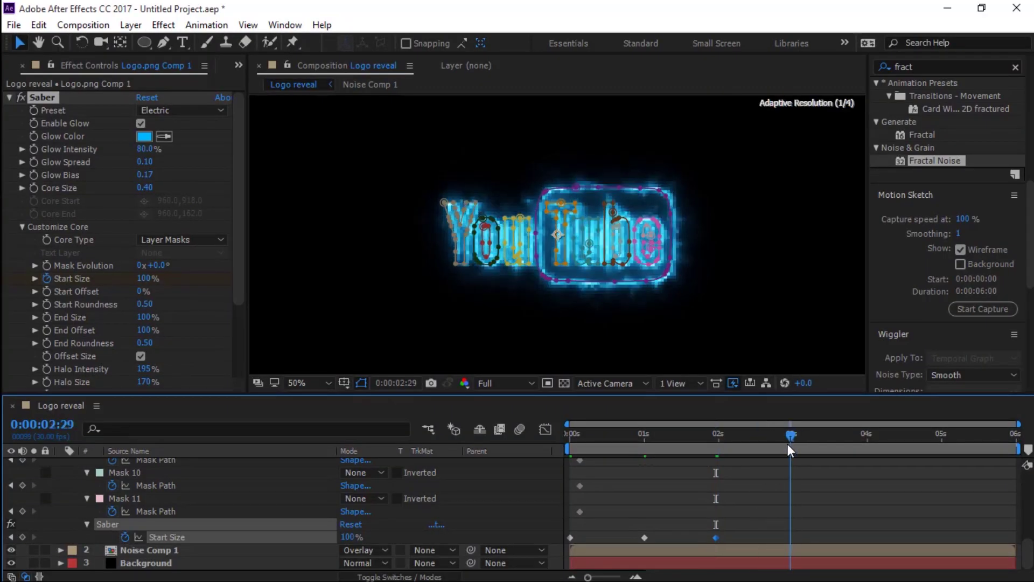
left_click_drag(787, 444, 790, 444)
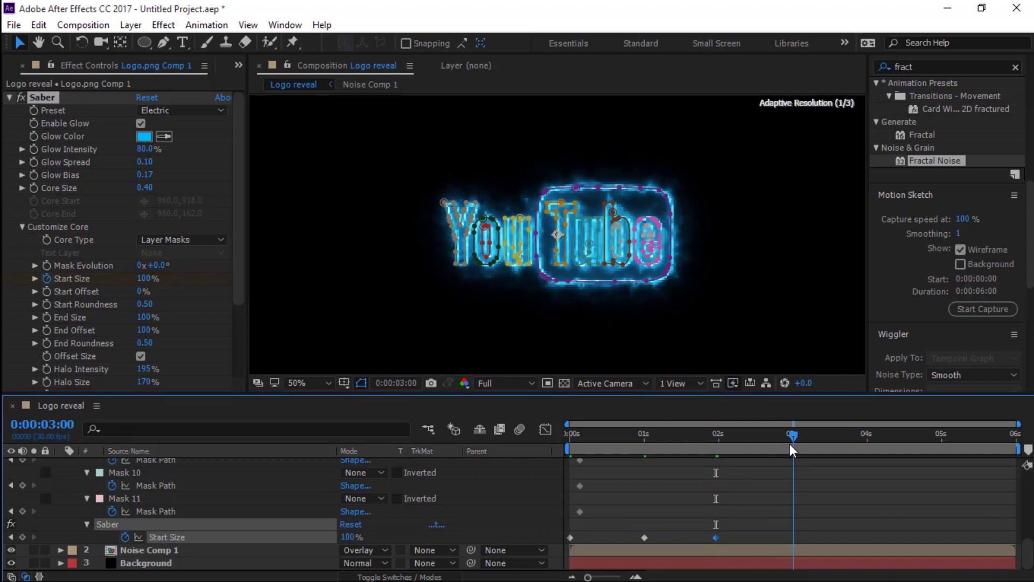
left_click(149, 279)
type("0")
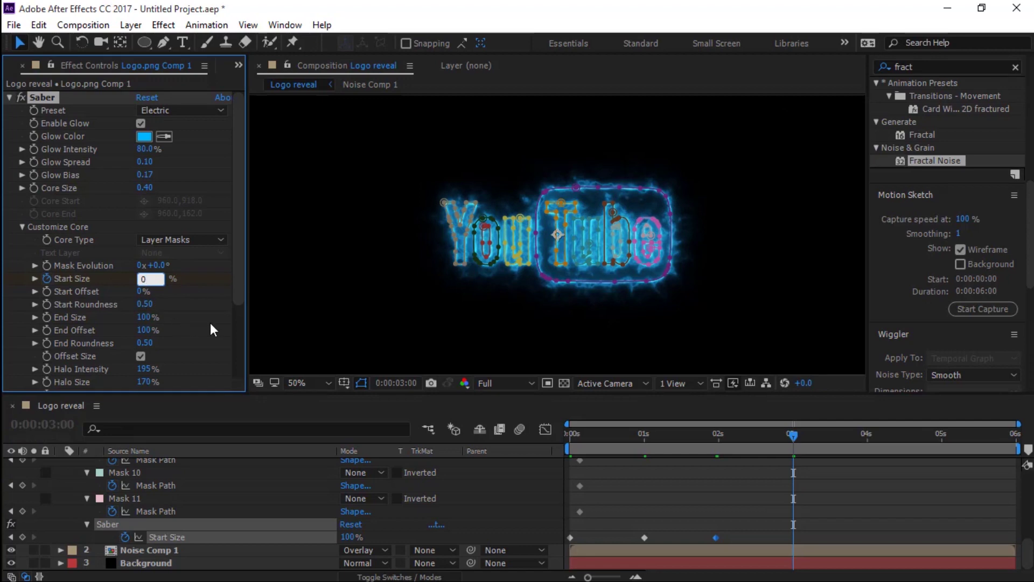
key("Return")
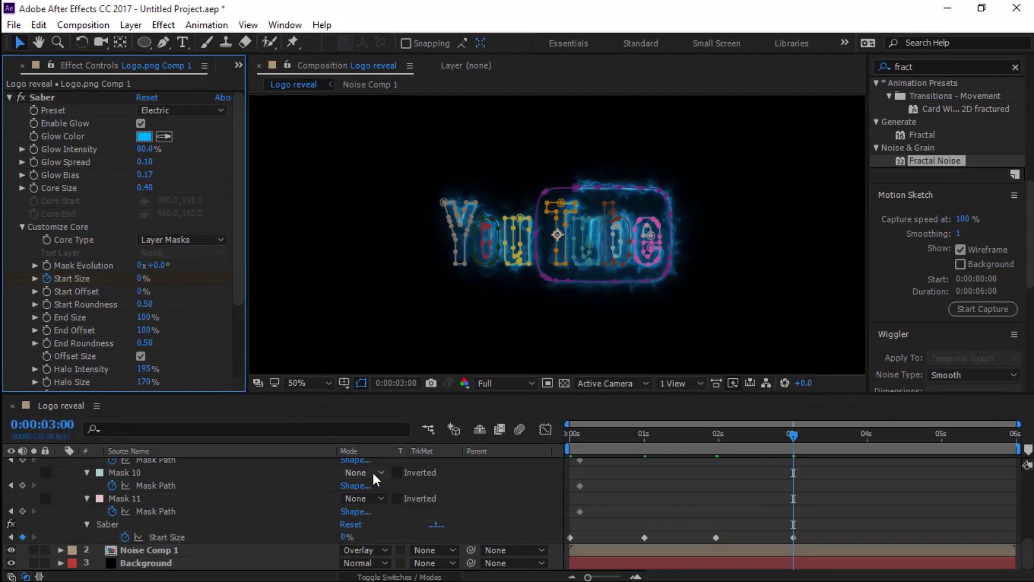
Keyframe Saber's Start Offset at 100% at 0:00:00:00.
left_click_drag(794, 435, 569, 434)
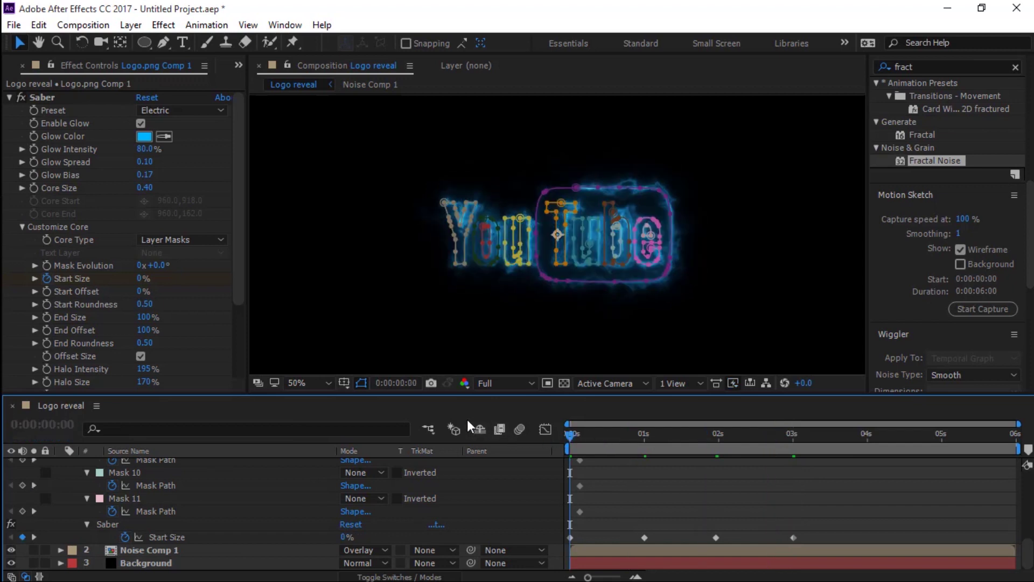
left_click(46, 290)
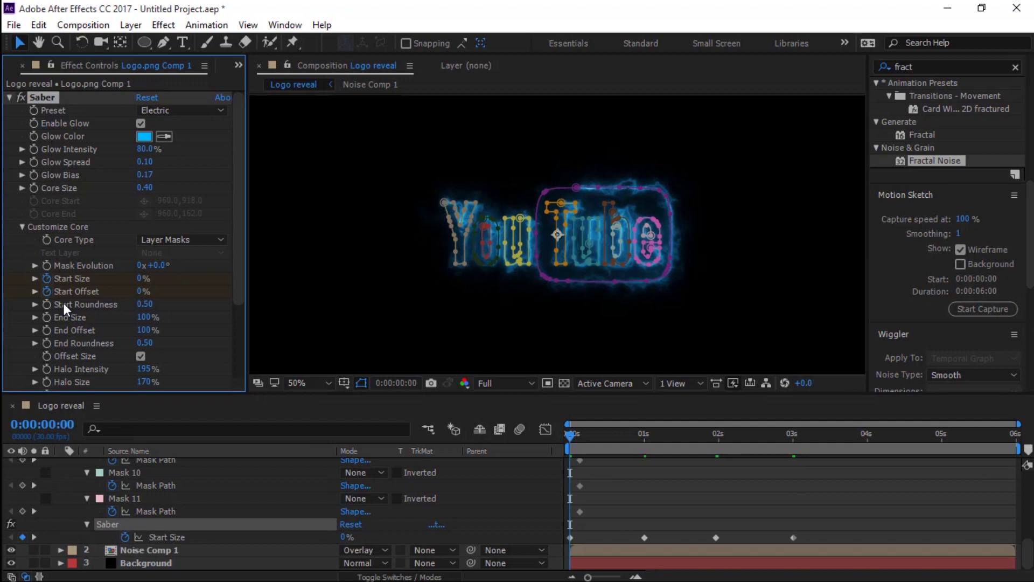
left_click(143, 291)
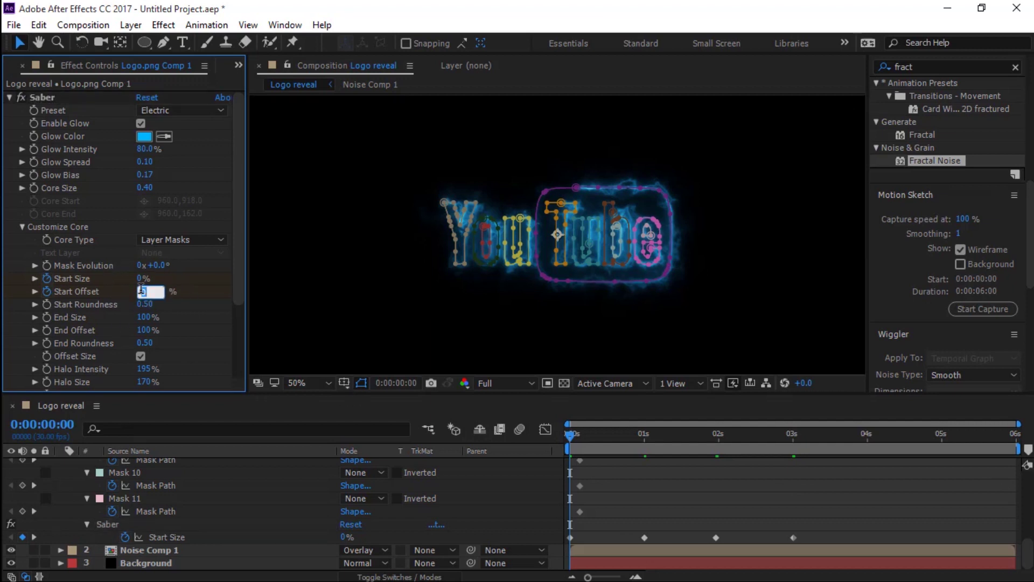
key("Return")
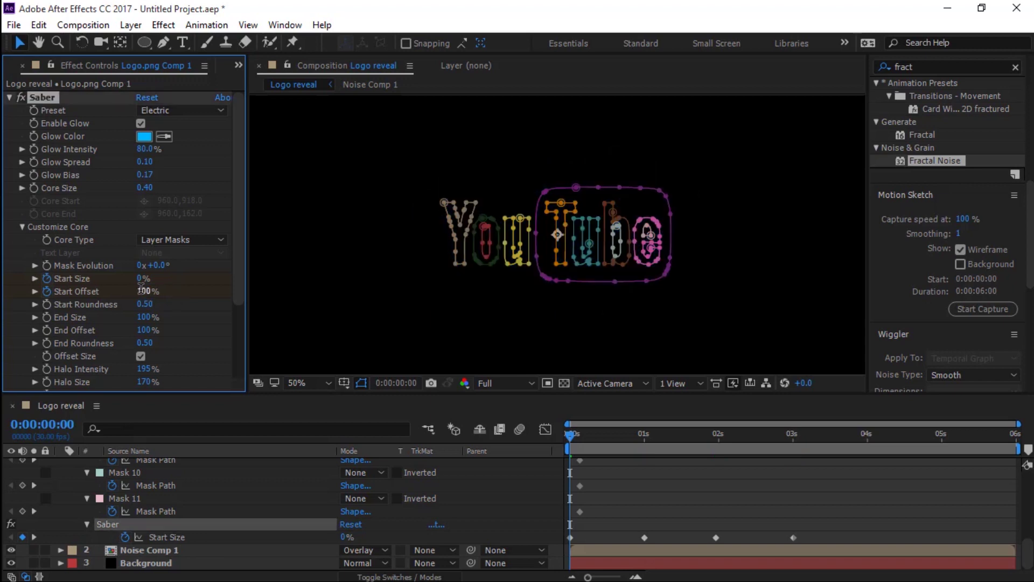
Set Saber's Start Offset to 0% at 0:00:03:00.
left_click_drag(572, 433, 795, 447)
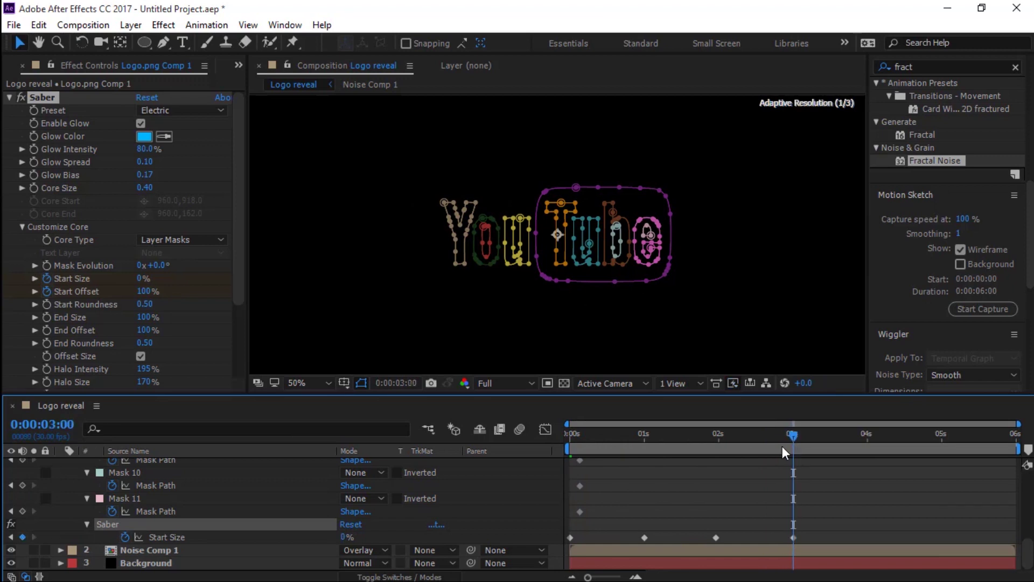
left_click(146, 291)
type("0")
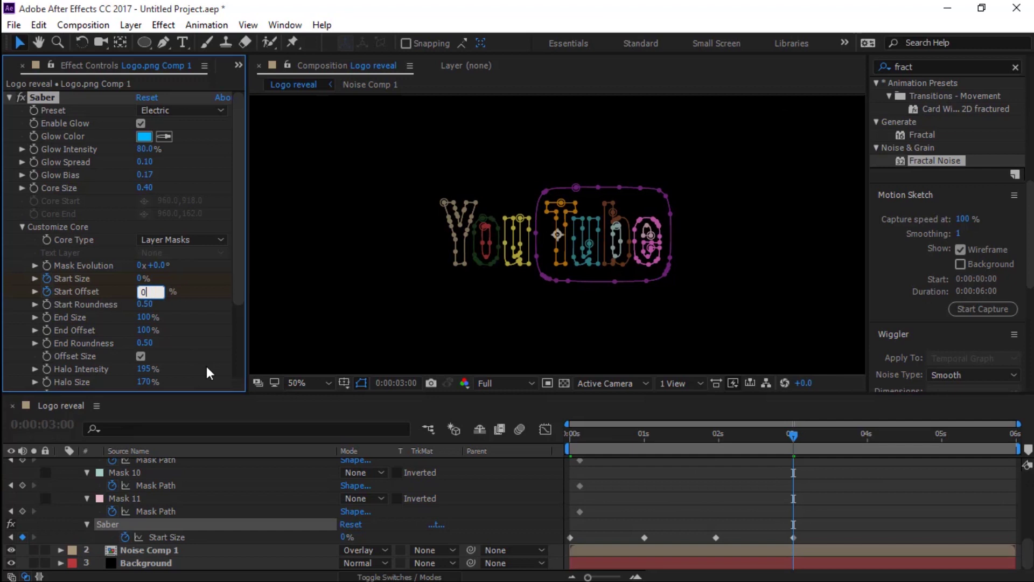
left_click(195, 334)
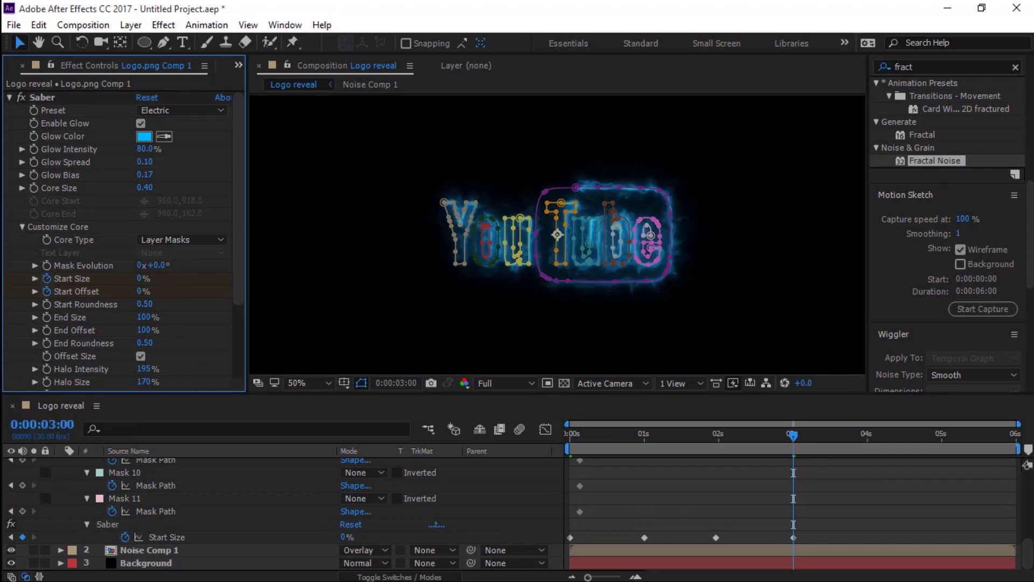
left_click(809, 444)
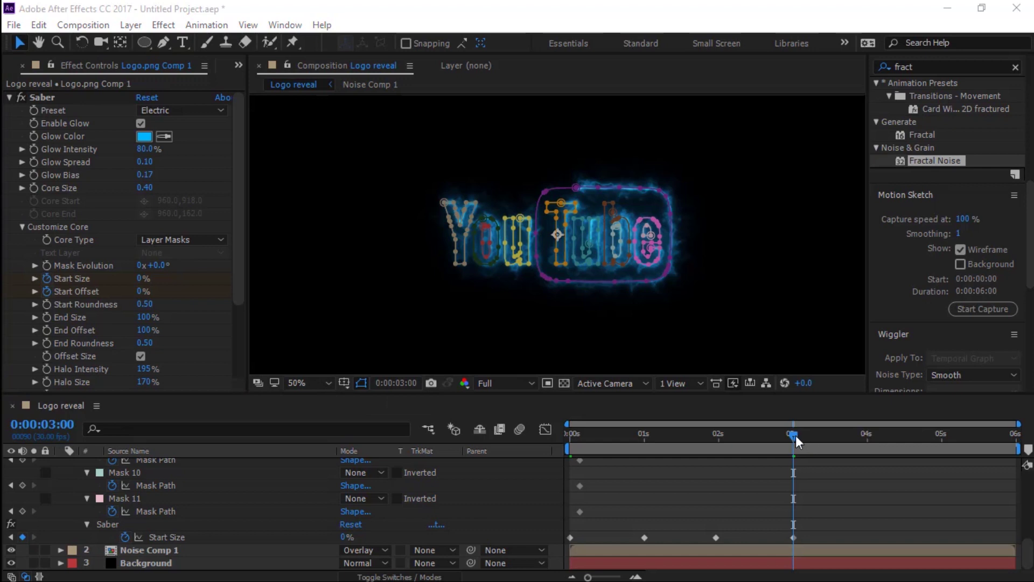
Keyframe Saber's End Offset starting at 0:00:01:00 and bring it to 0% at 0:00:04:00.
left_click_drag(794, 434, 644, 461)
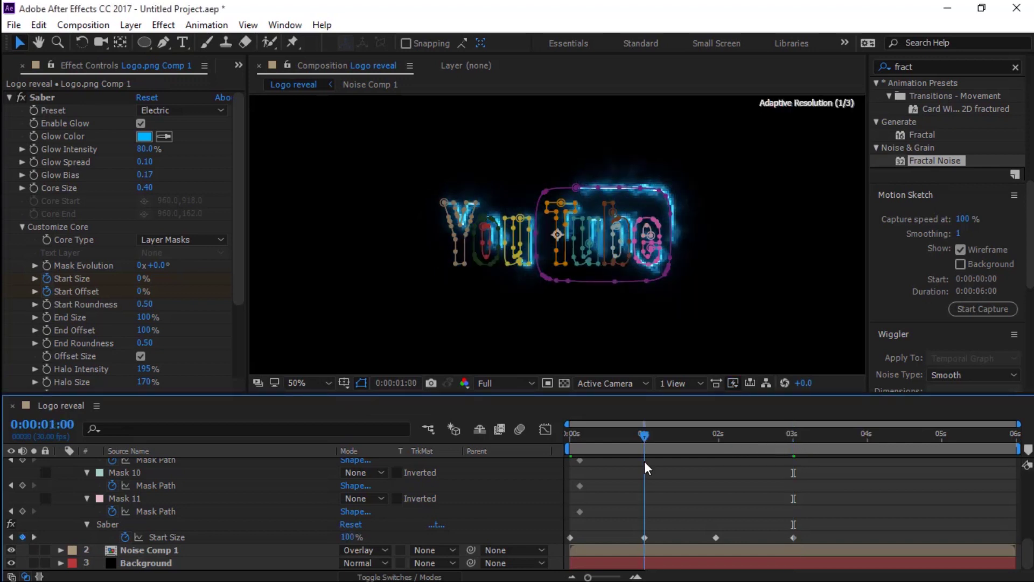
left_click(45, 333)
left_click(44, 332)
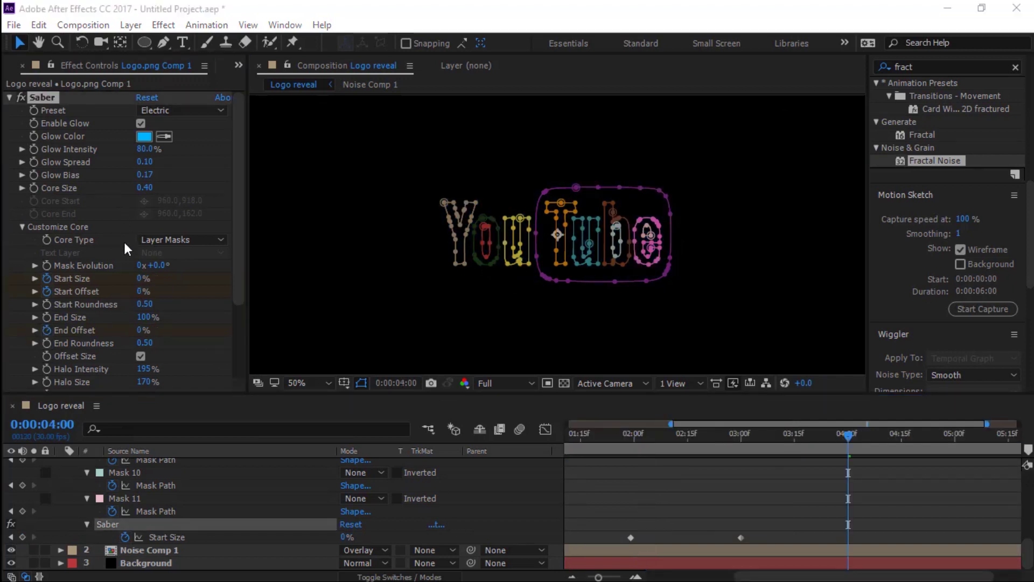
Set Saber's Glow Distortion amount to 10 and its distortion type to Energy.
scroll(104, 280, "down", 4)
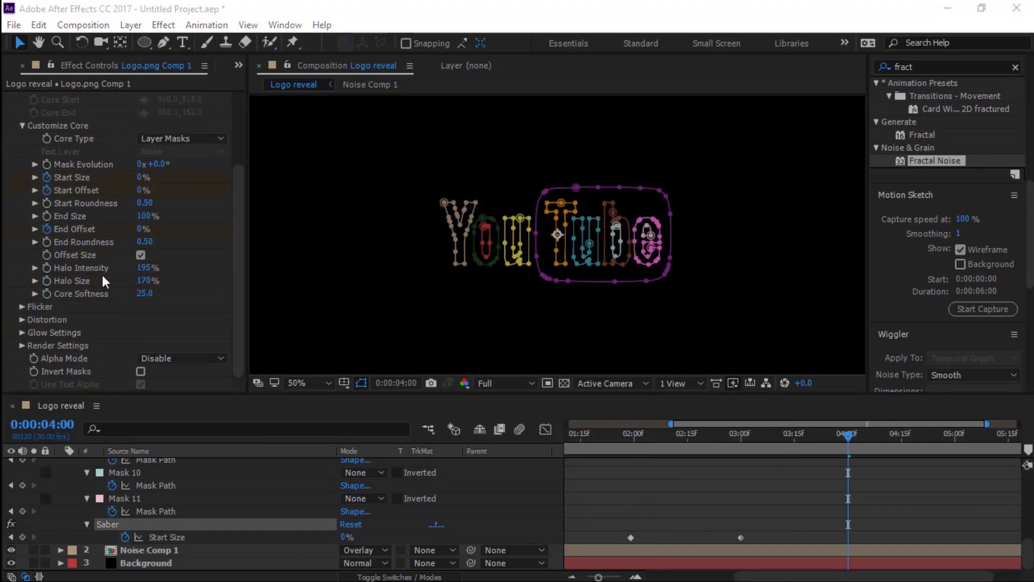
left_click(21, 320)
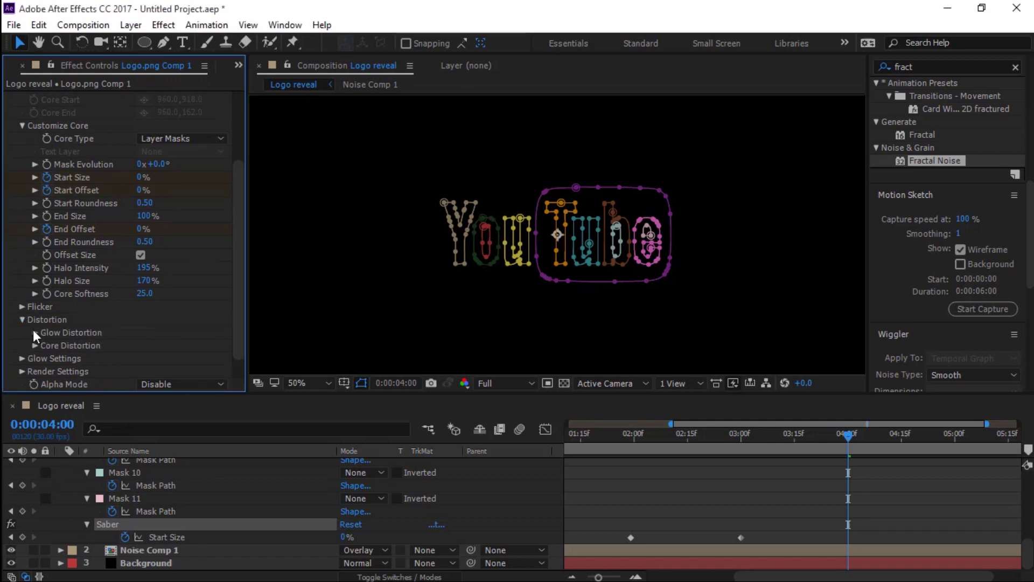
left_click(34, 333)
scroll(60, 332, "down", 5)
left_click(145, 216)
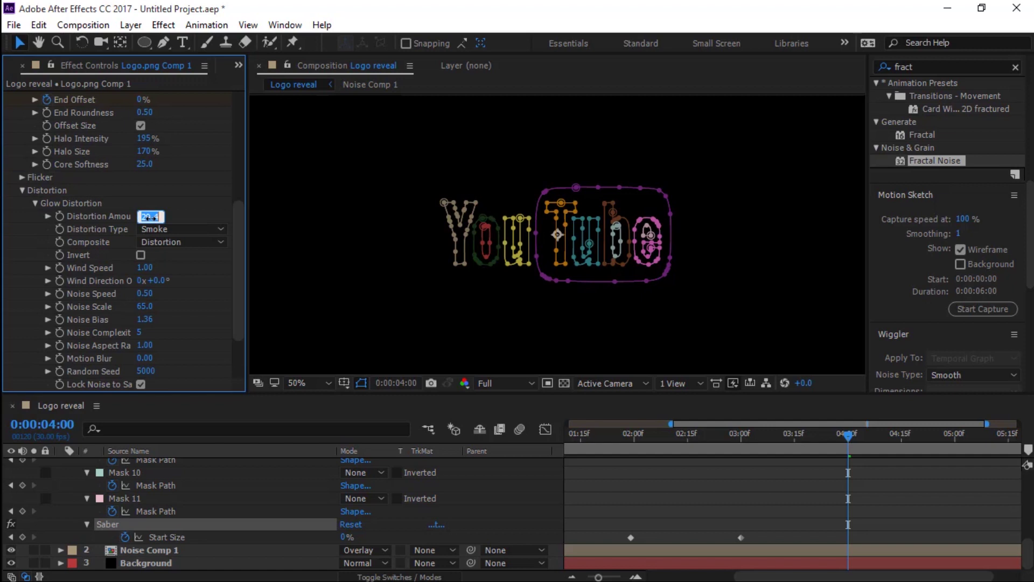
type("10")
left_click(200, 229)
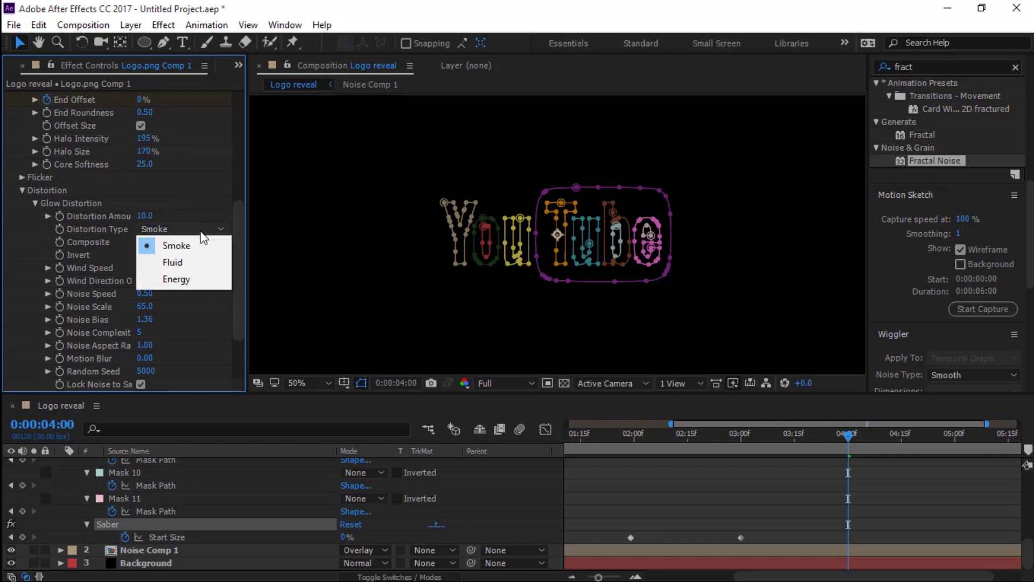
left_click(200, 278)
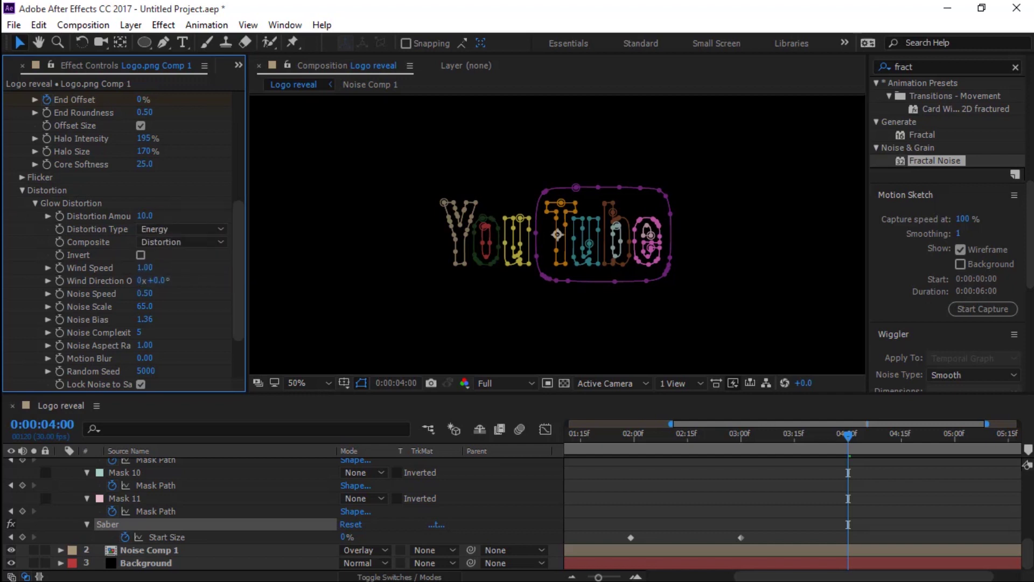
Set Composite Settings to Transparent in Saber's render settings so the background shows through.
scroll(231, 269, "down", 3)
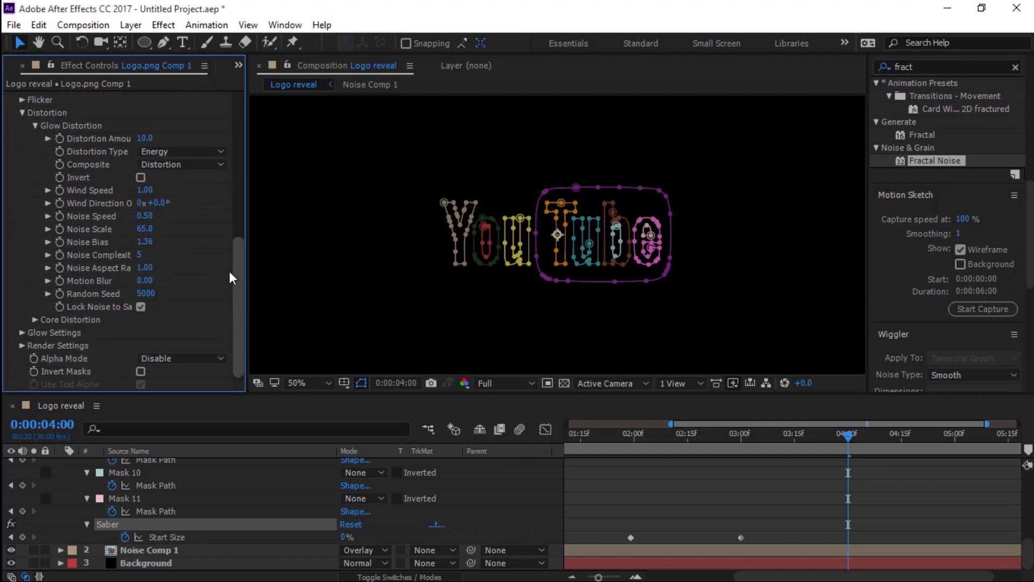
scroll(231, 276, "down", 1)
left_click(22, 346)
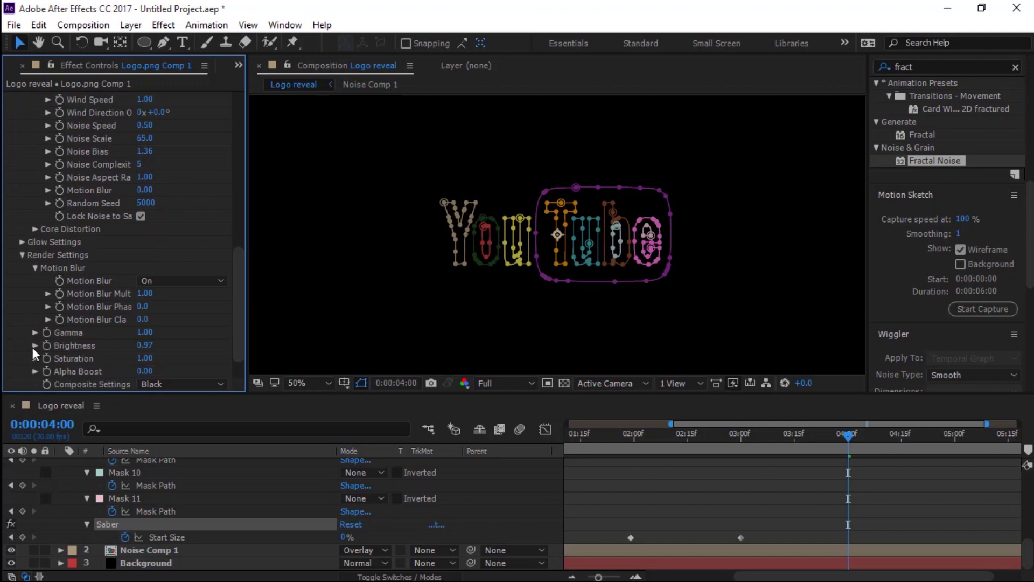
scroll(179, 291, "down", 3)
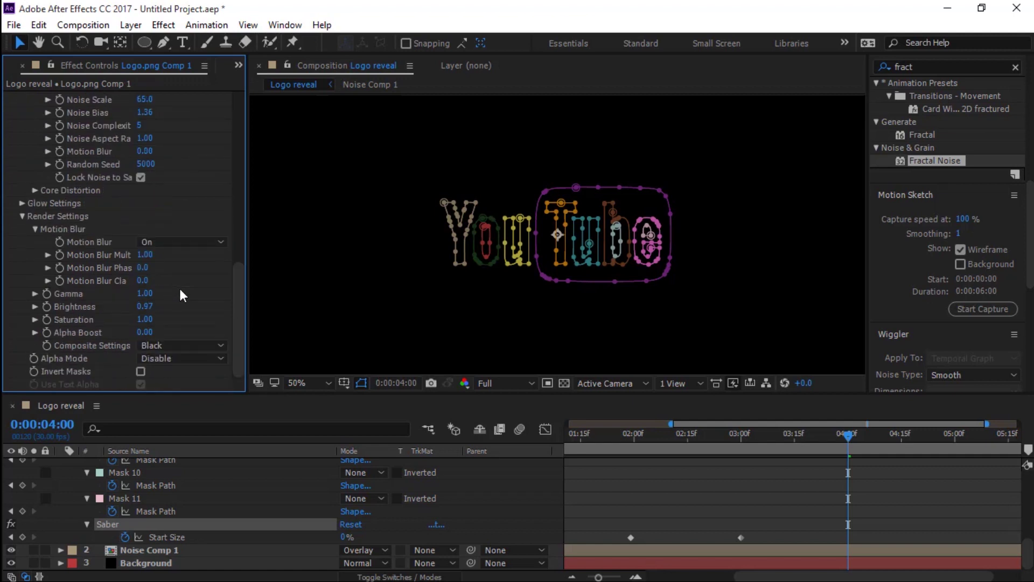
left_click(172, 344)
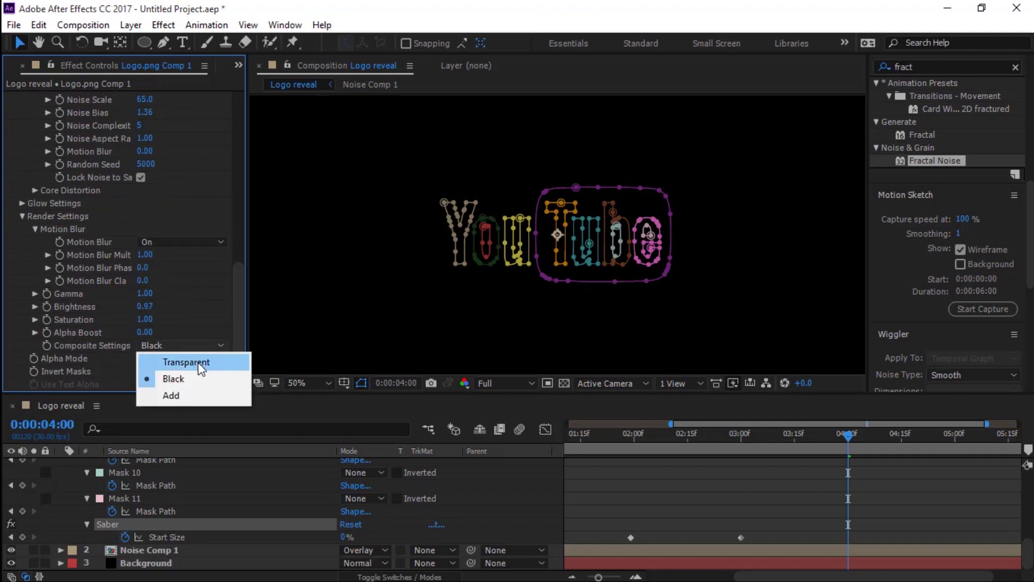
left_click(199, 362)
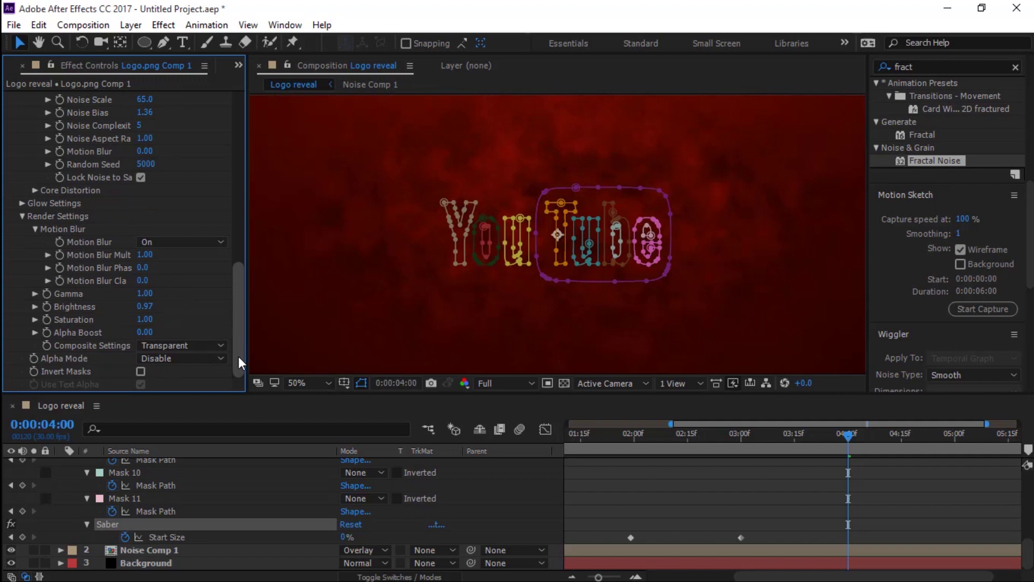
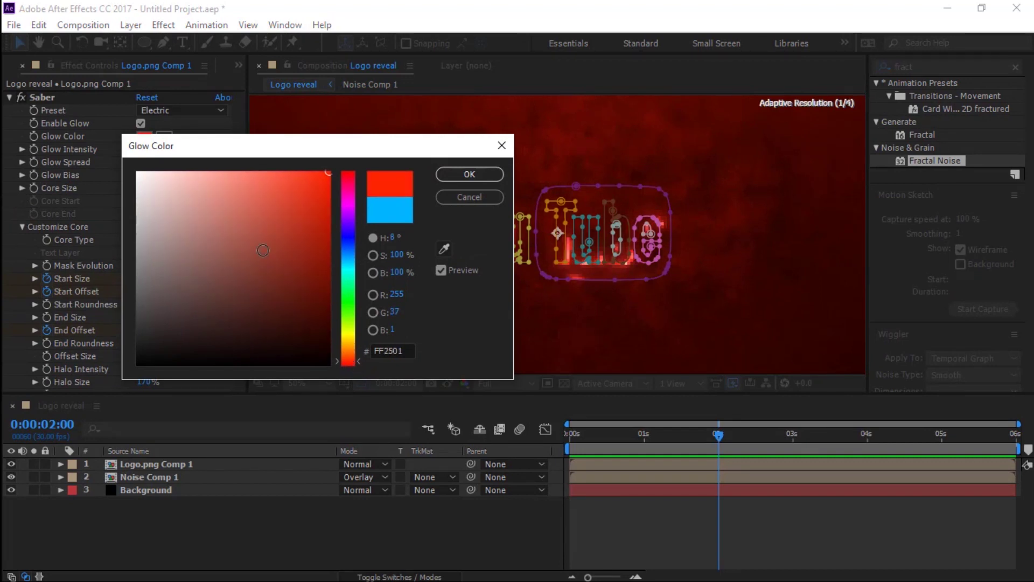
Apply the bright red FF2400 as Saber's glow color and return to 0:00:00:00.
left_click(456, 177)
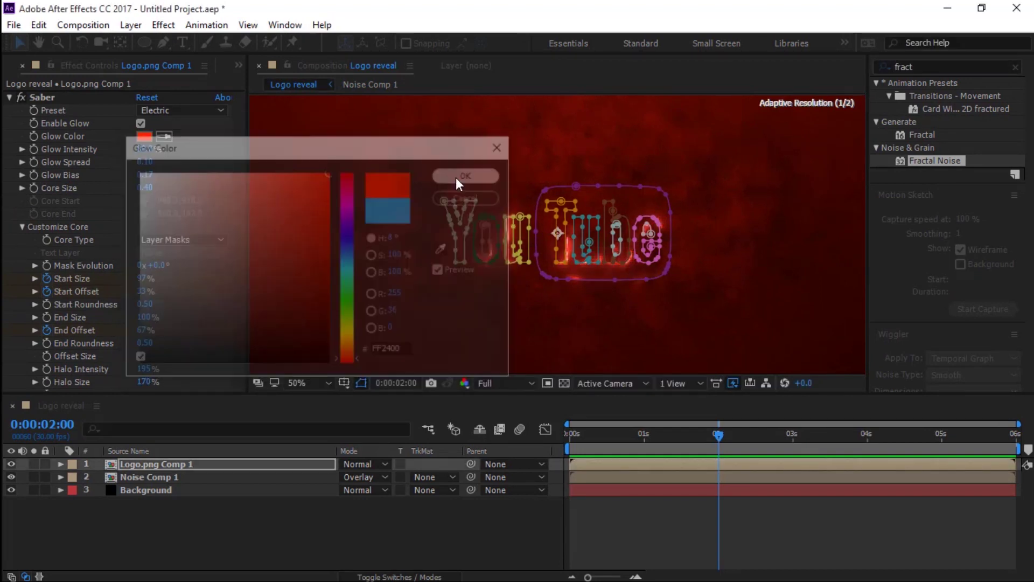
left_click(367, 523)
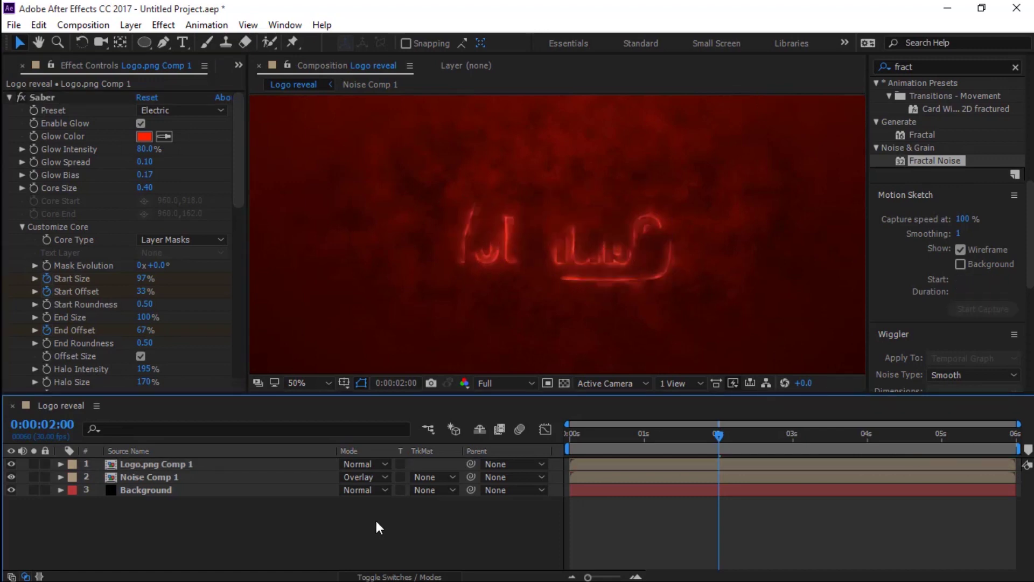
key("Home")
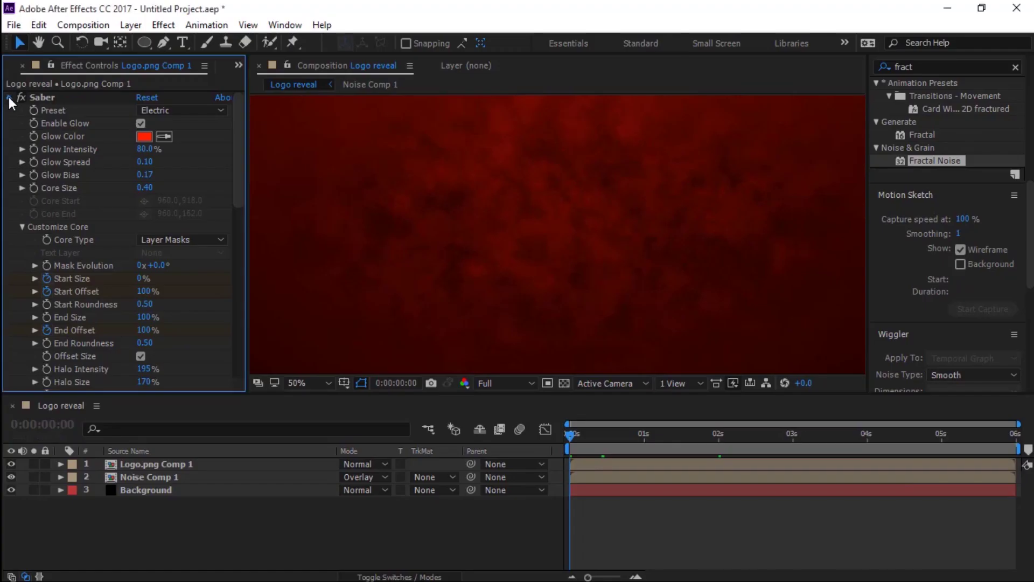
Duplicate the Saber effect on the Logo.png Comp 1 layer.
left_click(8, 97)
left_click(42, 97)
left_click(40, 25)
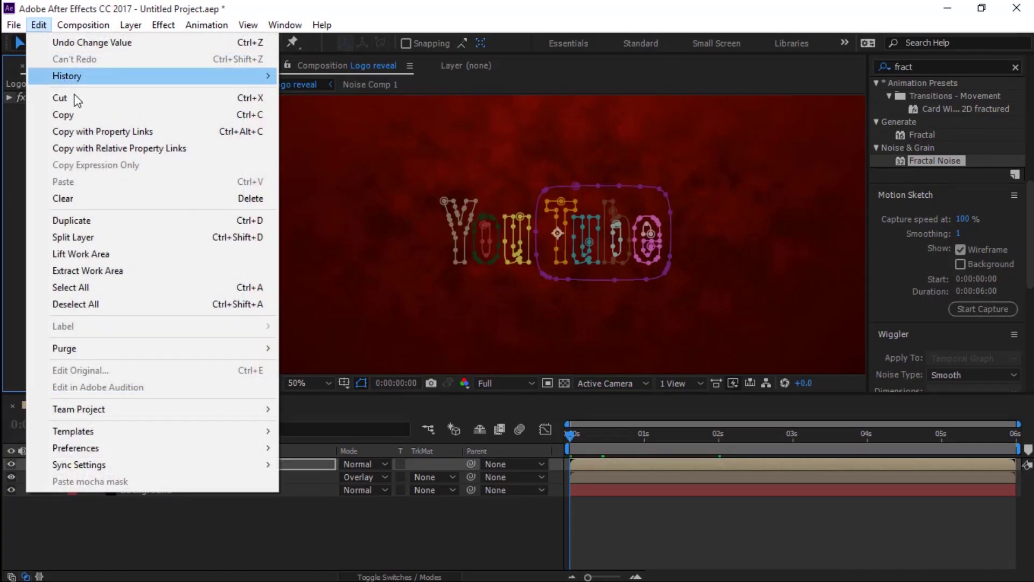
left_click(80, 220)
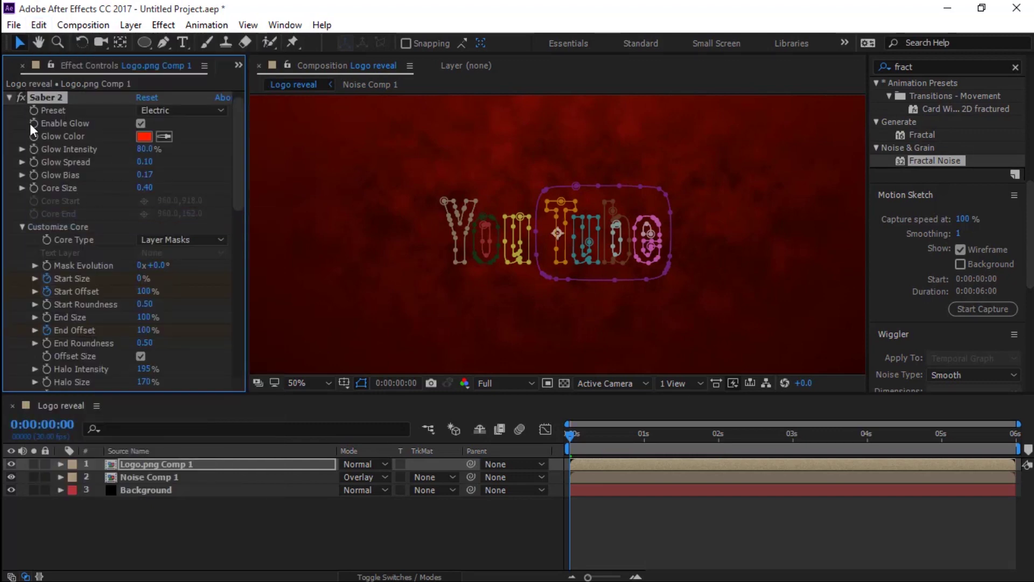
key("F2")
Shift all of Saber 2's Start Size, Start Offset and End Offset keyframes 10 frames later, so they start at 0:00:00:10.
left_click(261, 463)
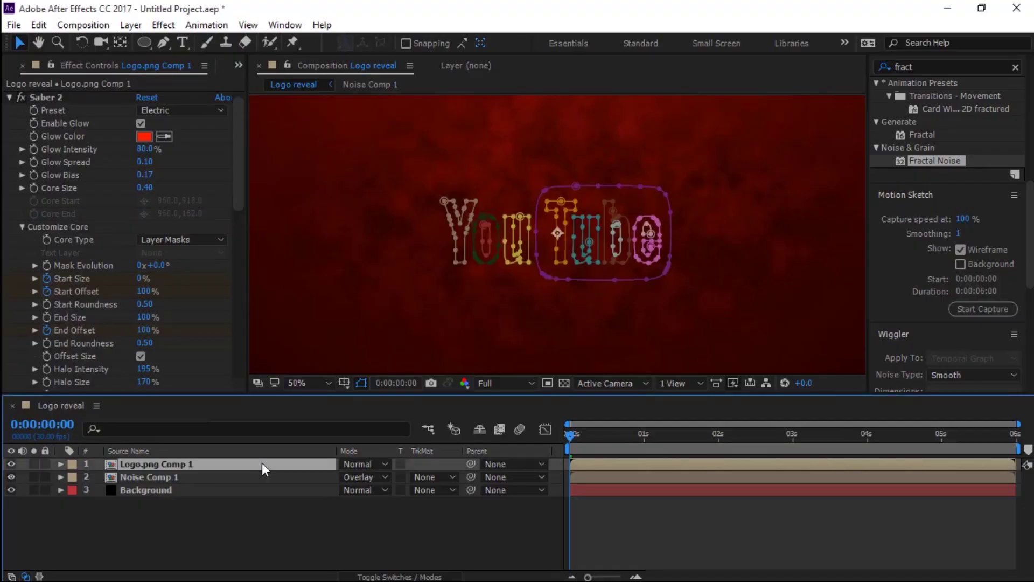
key("m")
scroll(539, 525, "down", 10)
scroll(636, 518, "up", 5)
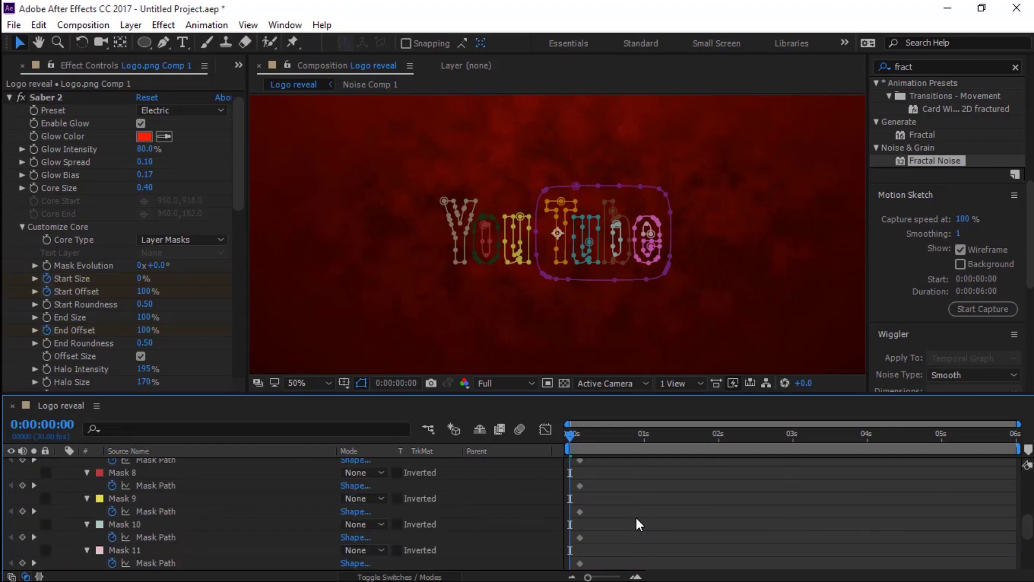
scroll(538, 511, "down", 10)
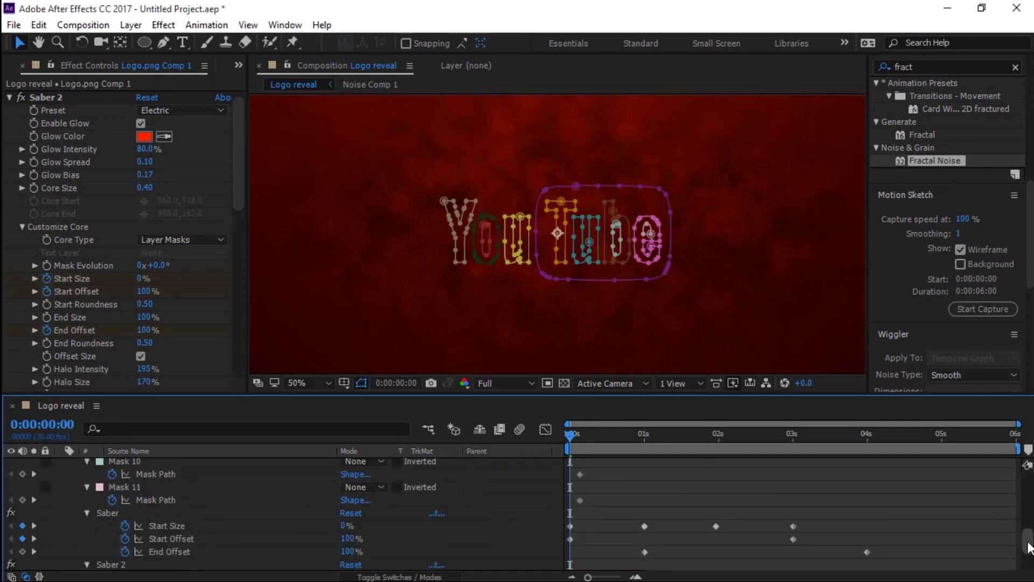
scroll(937, 533, "up", 1)
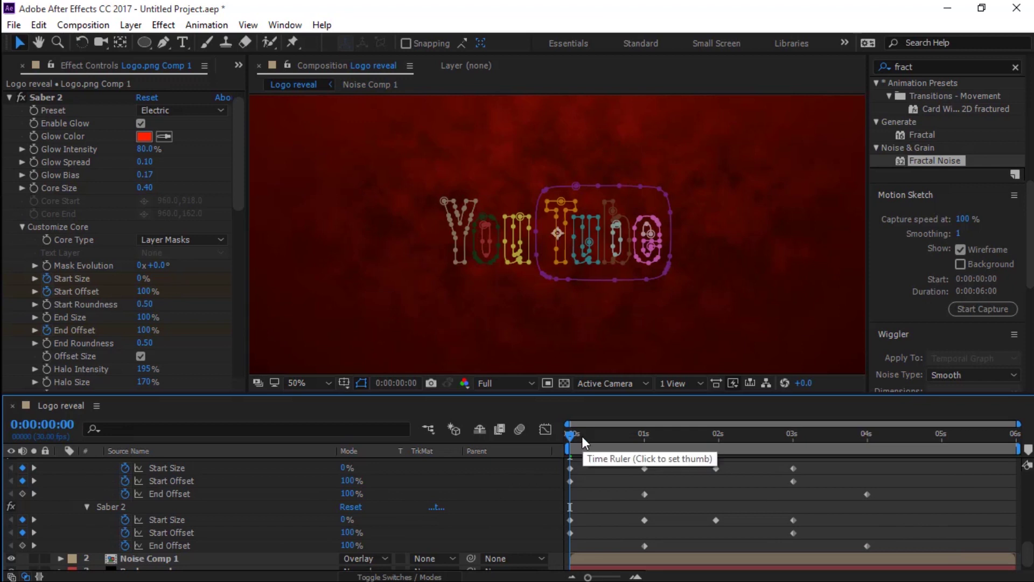
left_click_drag(570, 435, 616, 441)
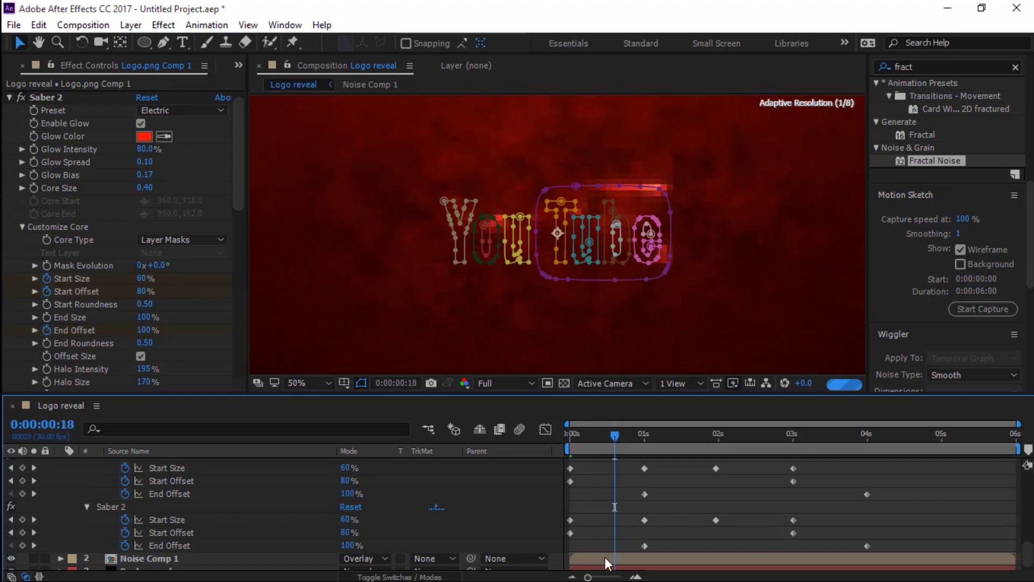
left_click(594, 577)
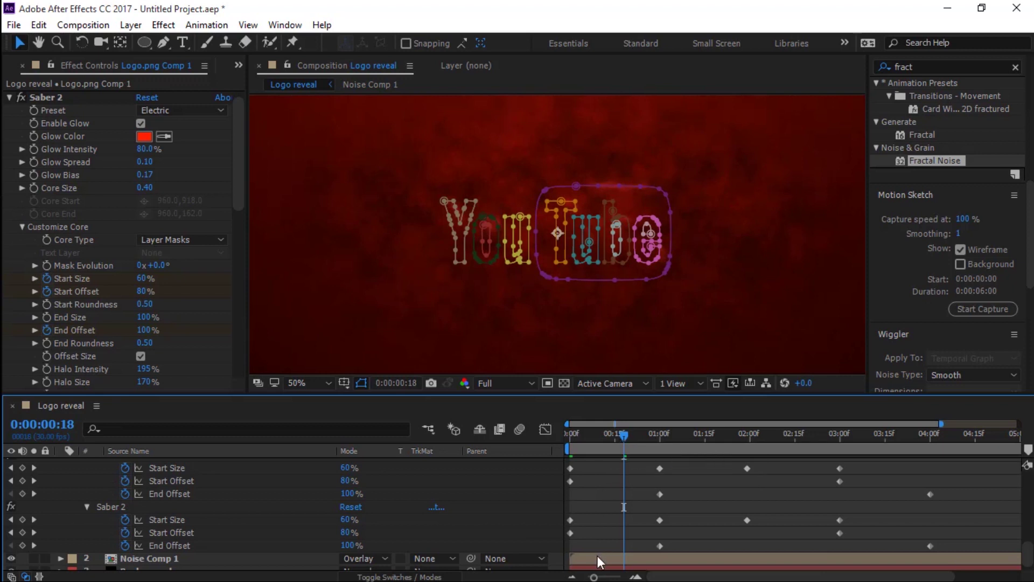
left_click_drag(595, 576, 601, 577)
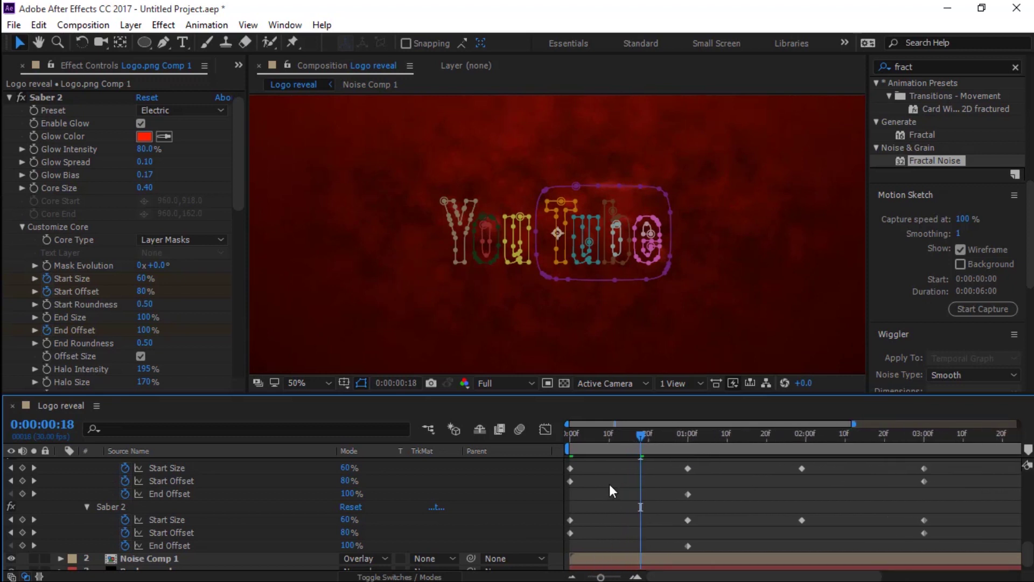
left_click_drag(646, 438, 609, 447)
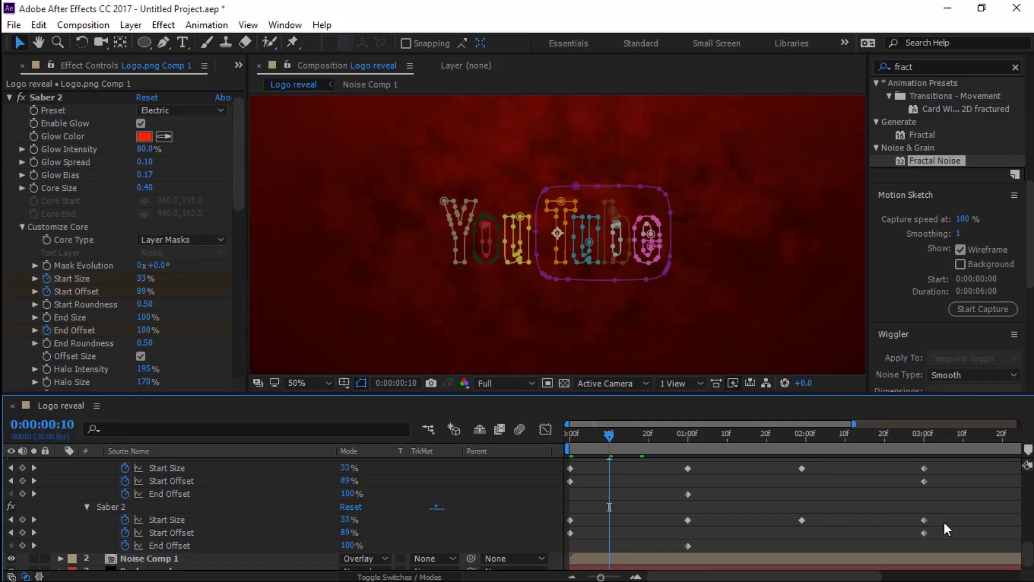
left_click_drag(754, 576, 805, 579)
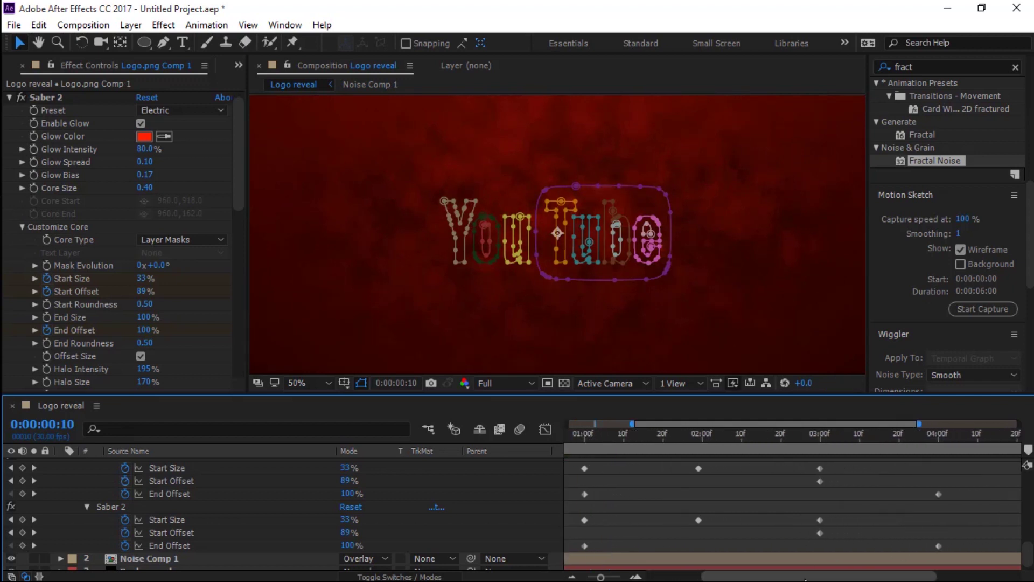
left_click_drag(953, 543, 611, 522)
Set Composite Settings to Add in Saber 2's render settings.
left_click_drag(236, 159, 230, 240)
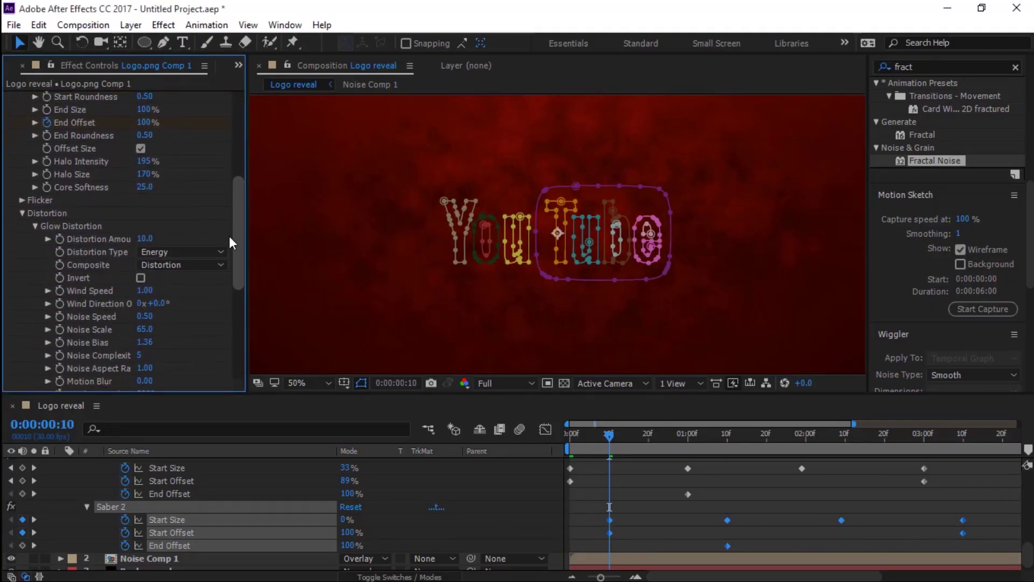
left_click(181, 271)
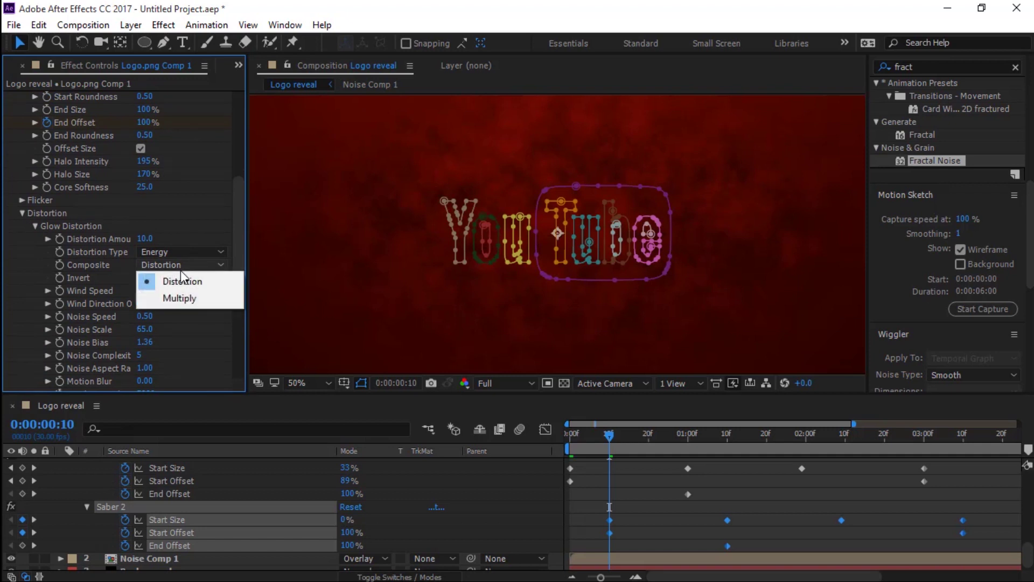
left_click(240, 222)
left_click_drag(240, 220, 232, 319)
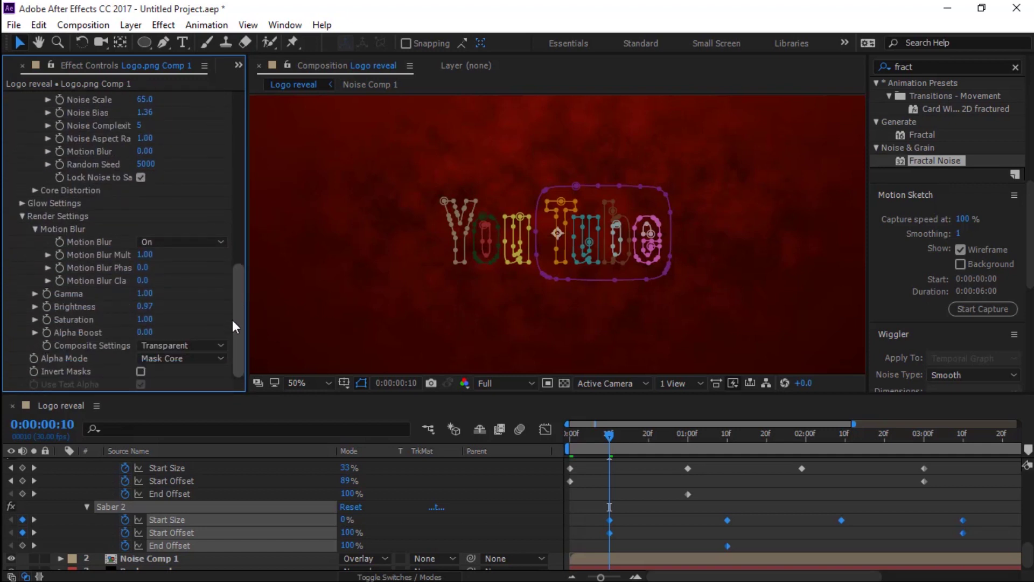
left_click(173, 345)
left_click(171, 395)
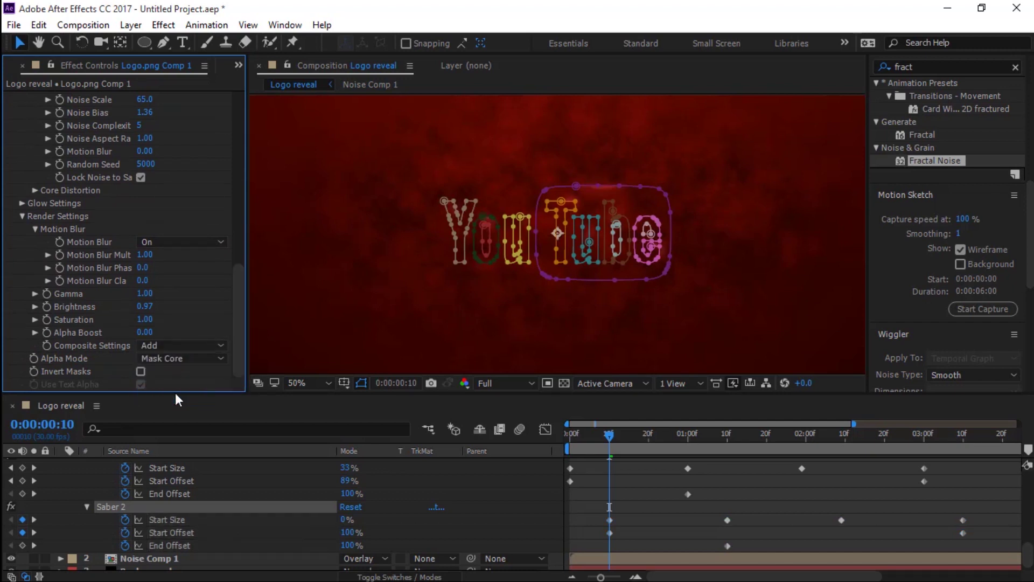
Duplicate the Saber 2 effect on the Logo.png Comp 1 layer.
left_click(57, 110)
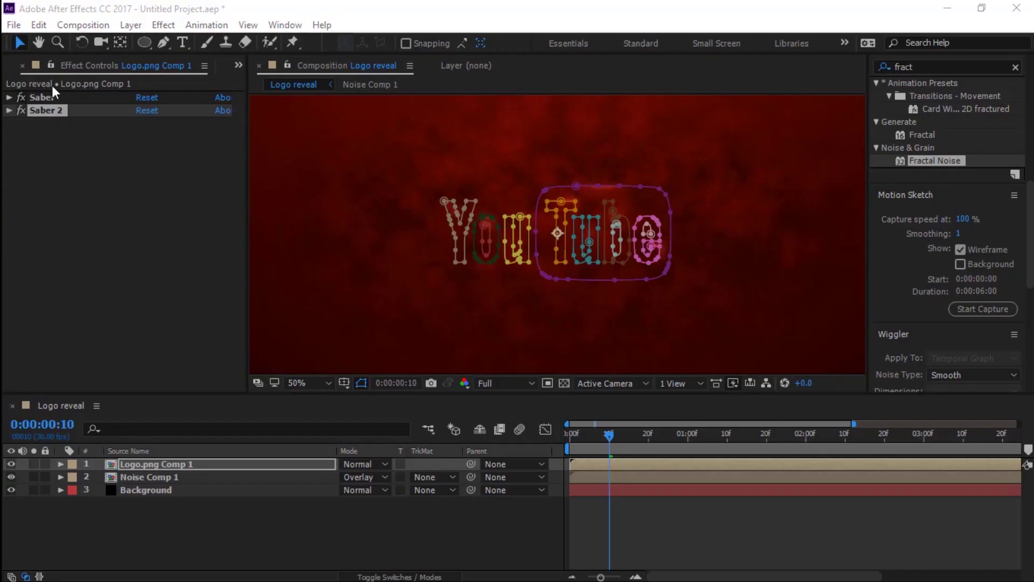
left_click(38, 25)
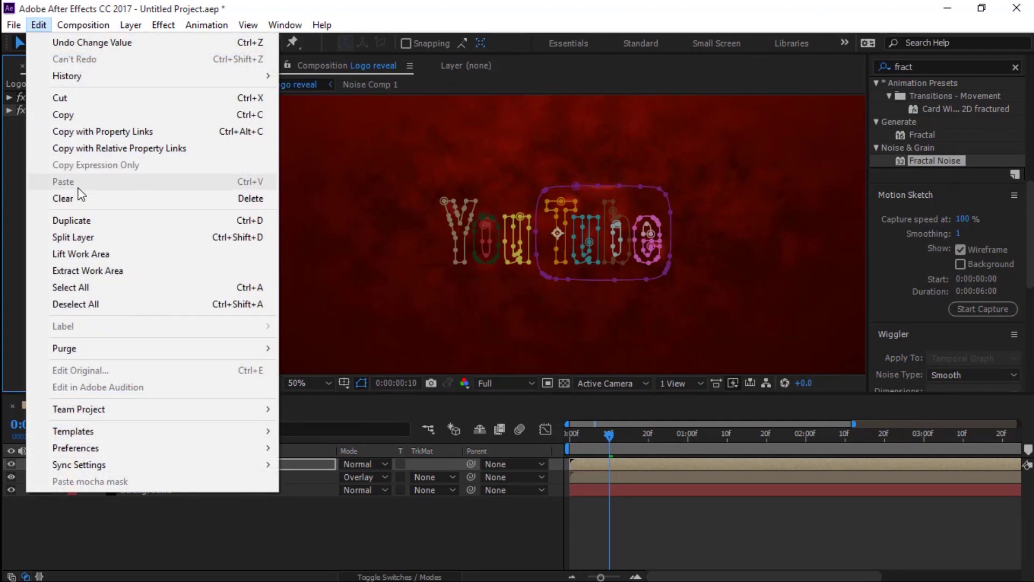
left_click(75, 221)
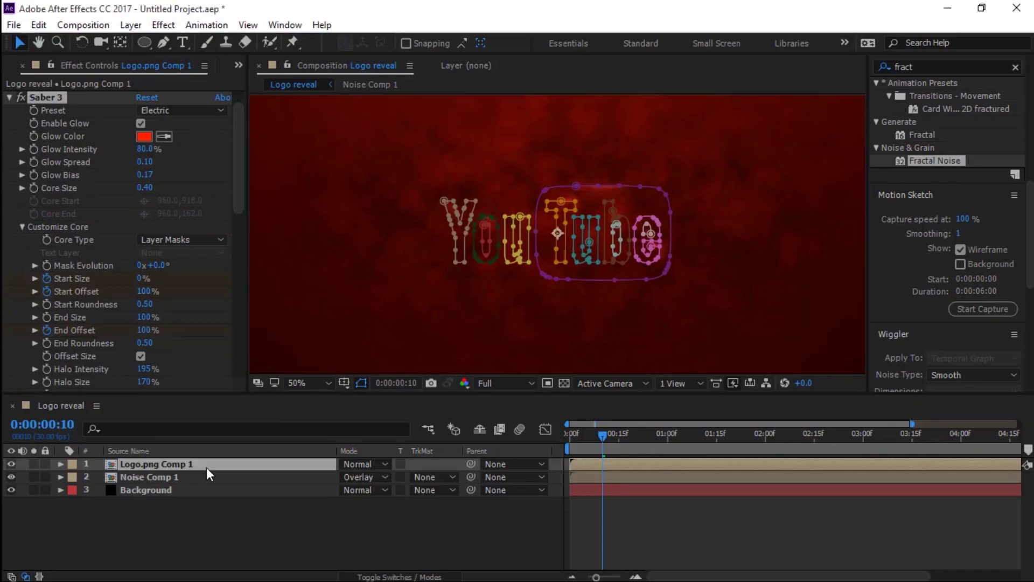
Shift all of Saber 3's Start Size, Start Offset and End Offset keyframes later so they start at 0:00:00:22.
left_click(206, 467)
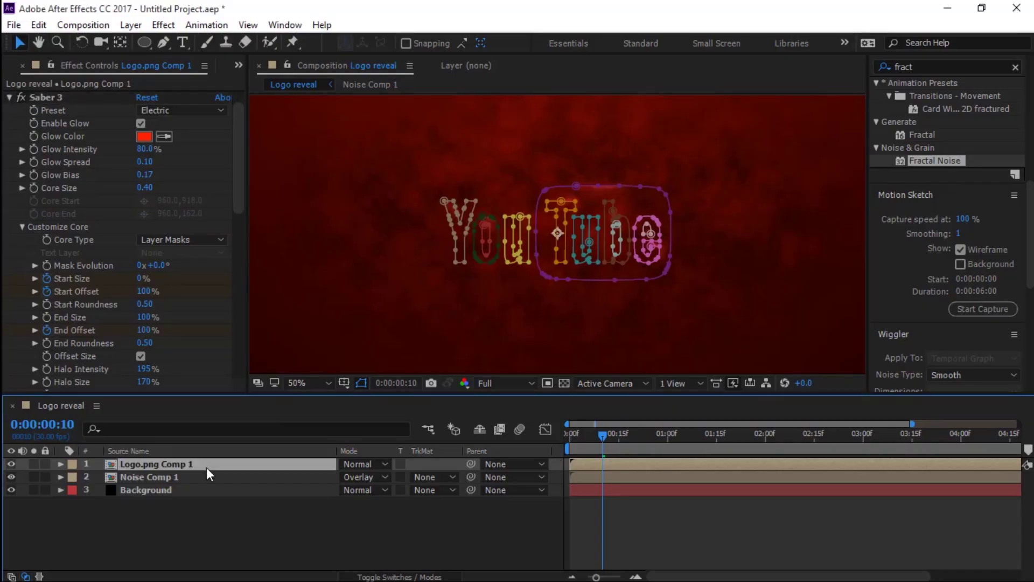
key("m")
key("u")
scroll(629, 510, "up", 2)
scroll(629, 510, "down", 2)
left_click_drag(583, 510, 901, 539)
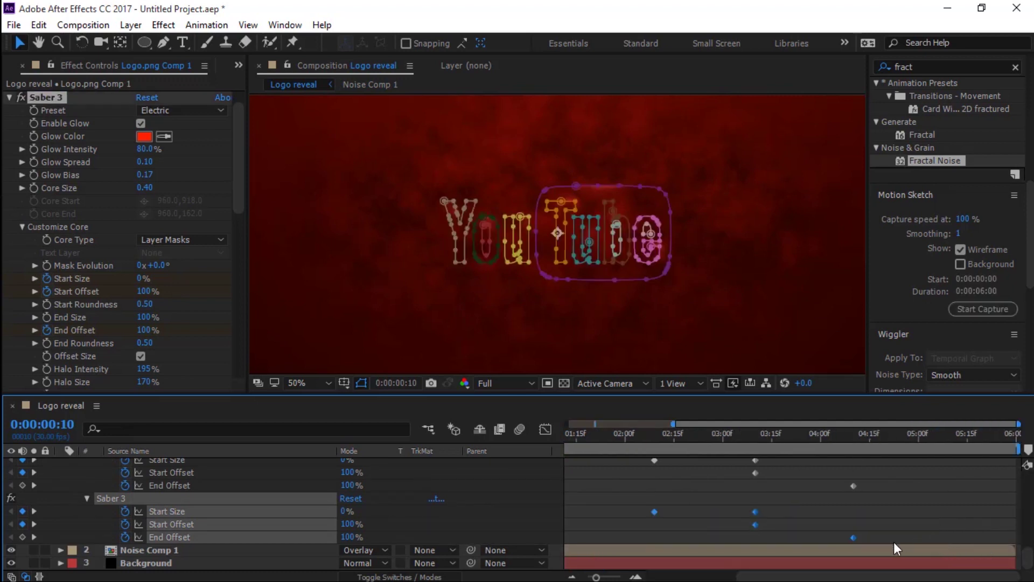
left_click_drag(791, 576, 676, 579)
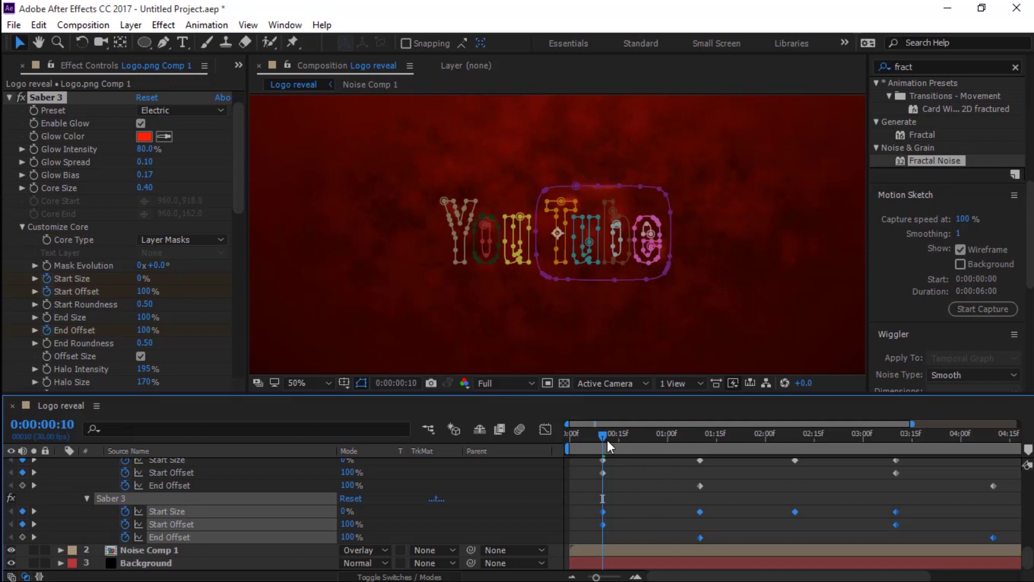
left_click_drag(606, 439, 644, 434)
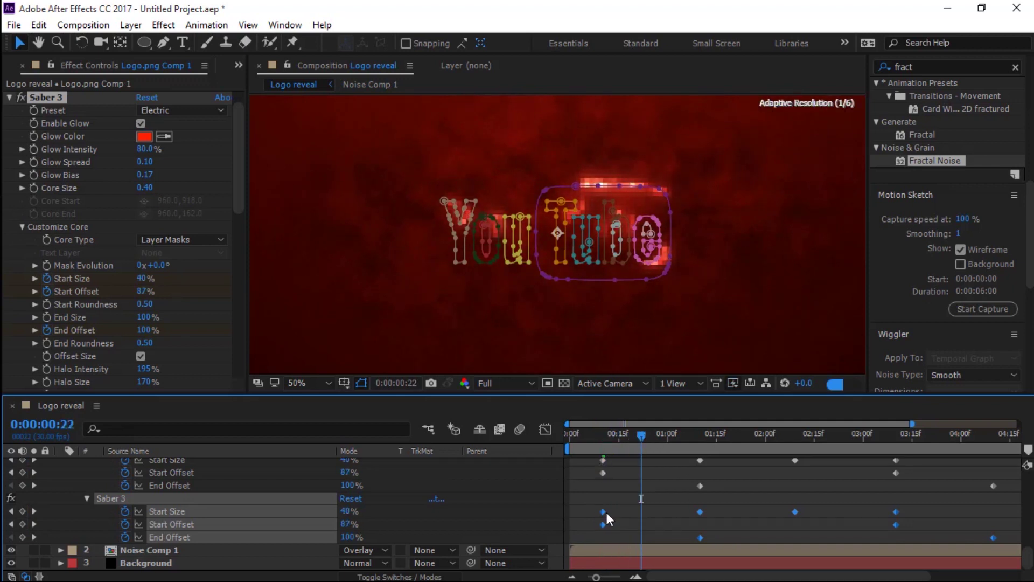
left_click_drag(603, 513, 641, 511)
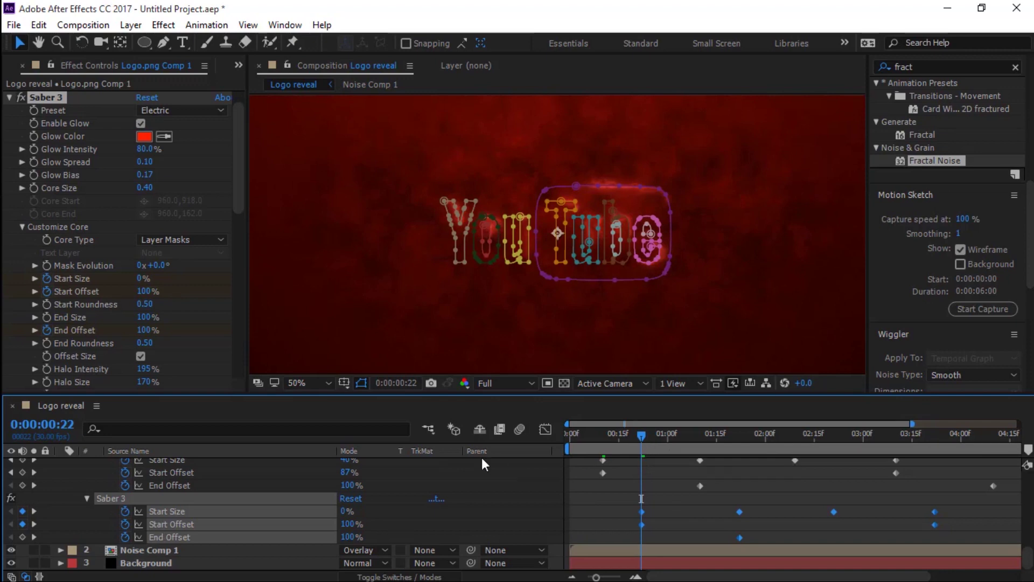
Duplicate the Saber 3 effect on the Logo.png Comp 1 layer and reveal the copy's keyframes in the timeline.
left_click(84, 25)
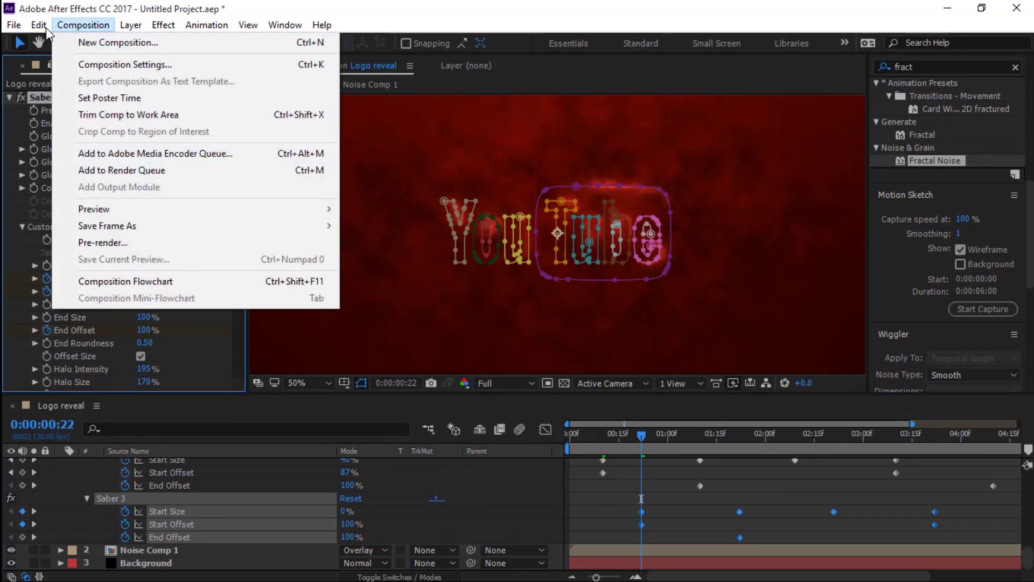
mouse_move(38, 25)
left_click(92, 220)
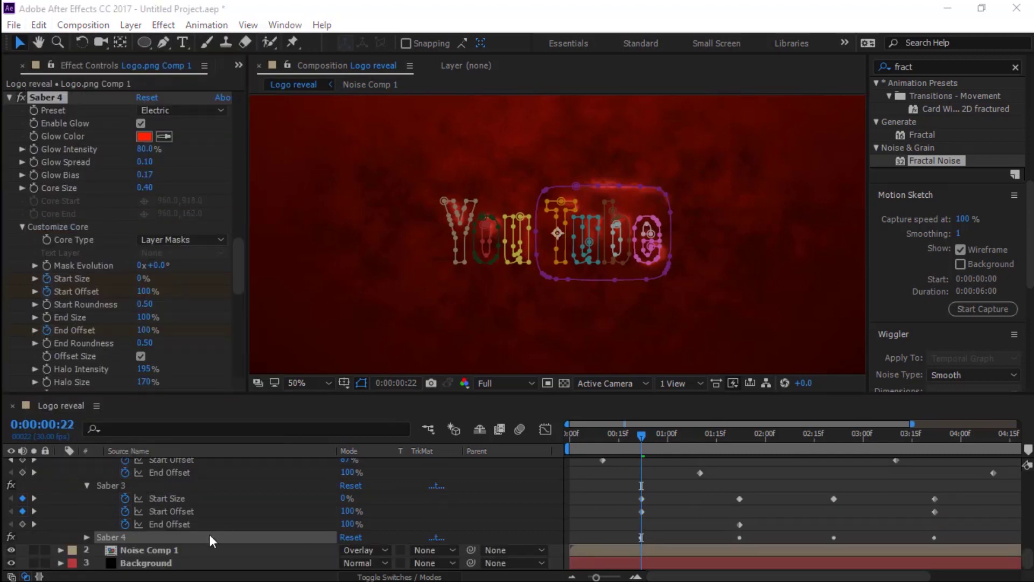
key("ctrl+grave")
key("m")
key("u")
scroll(650, 519, "down", 5)
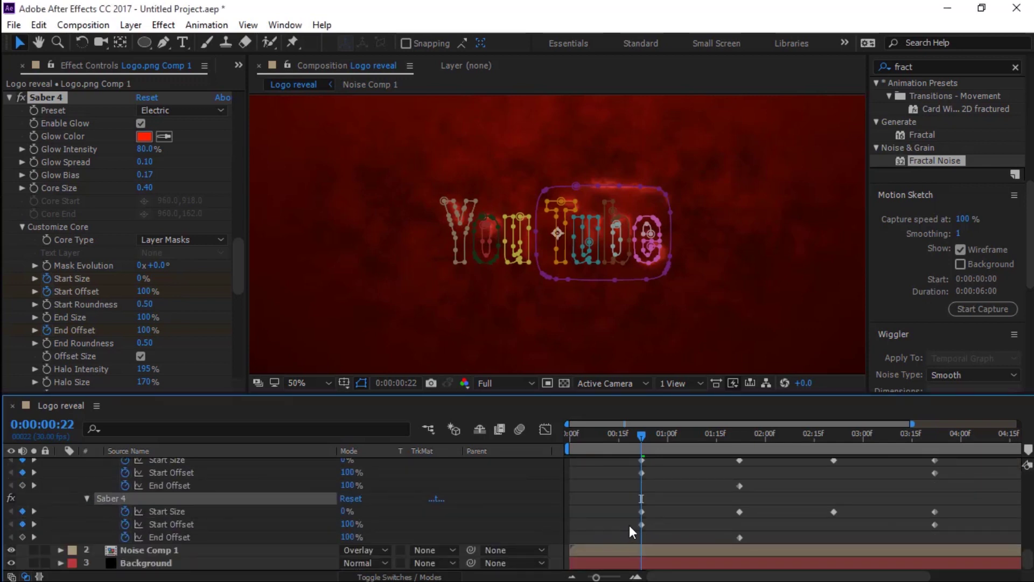
Set Saber 4's Start Offset keyframes to 0% at 0:00:00:22 and 100% at 0:00:03:22.
left_click(641, 525)
left_click(350, 524)
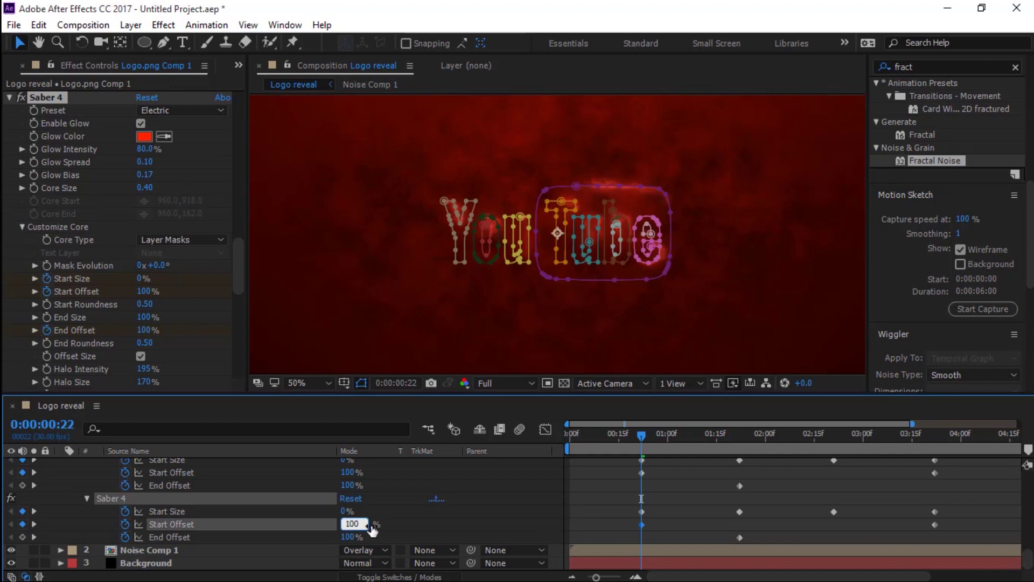
left_click_drag(358, 524, 342, 525)
type("0")
key("Return")
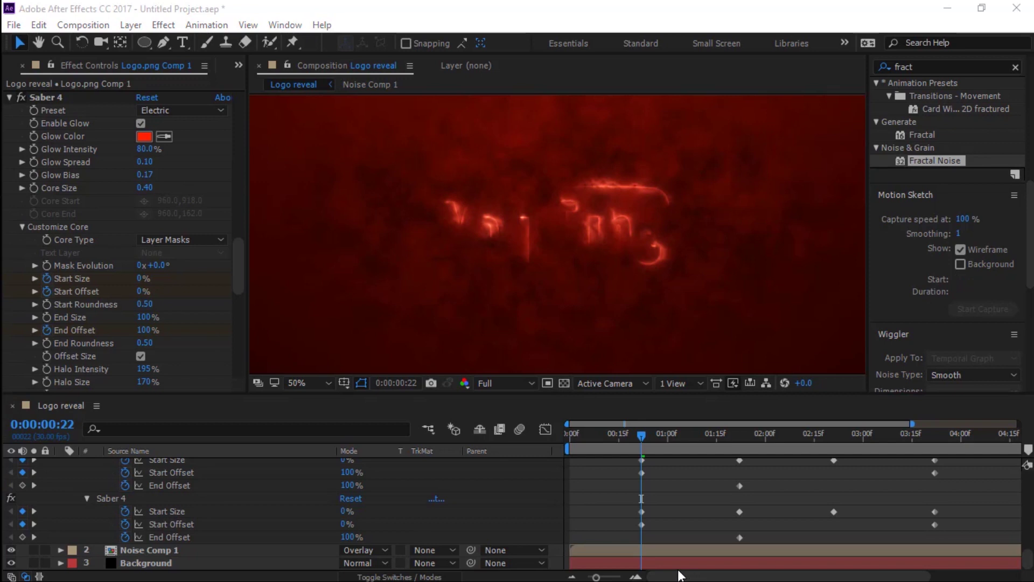
left_click_drag(681, 577, 760, 577)
left_click(811, 433)
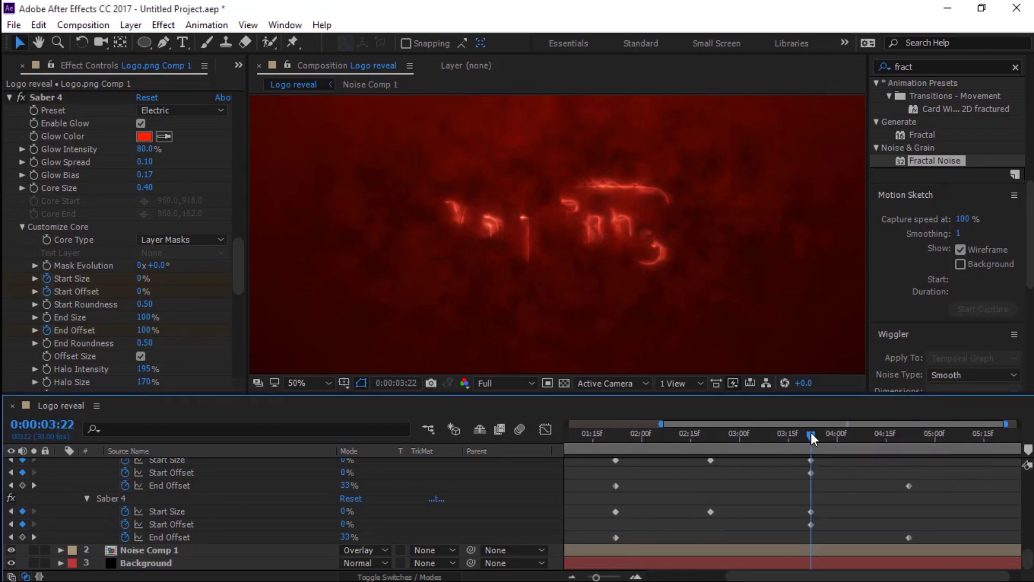
left_click(811, 524)
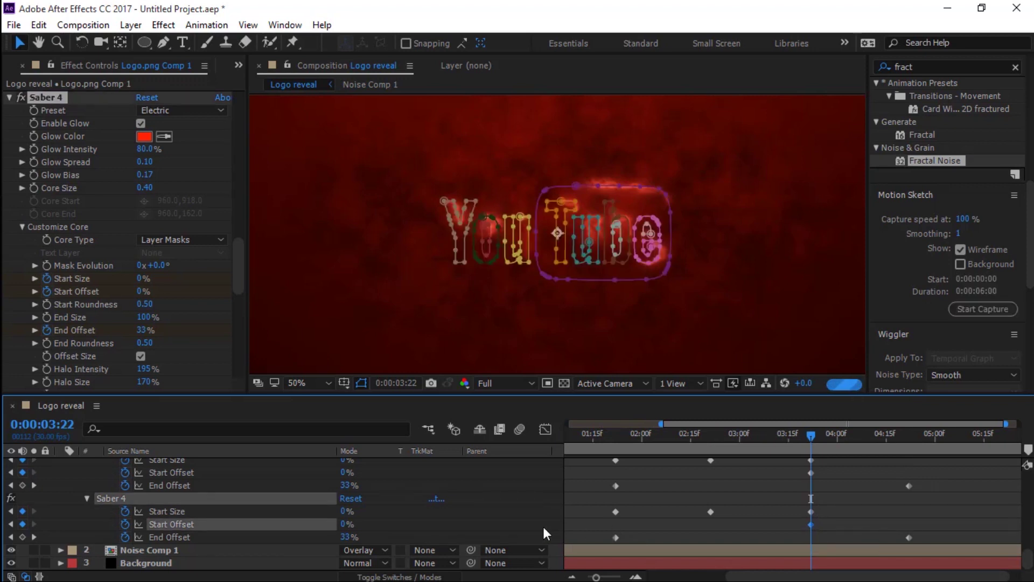
left_click(345, 524)
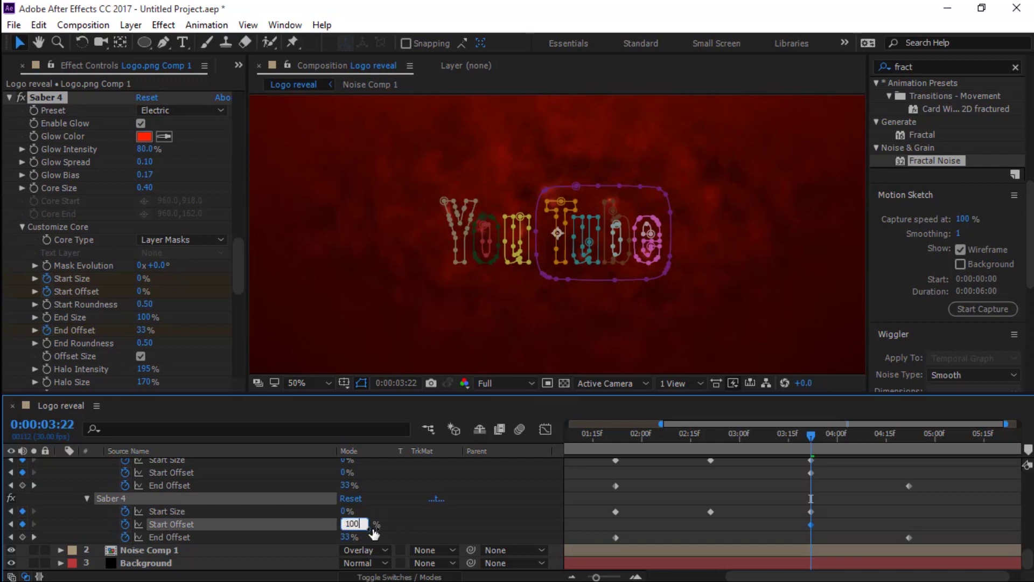
key("Return")
Set Saber 4's End Offset keyframes to 0% at 0:00:01:22 and 100% at 0:00:04:22.
scroll(932, 440, "left", 3)
left_click_drag(908, 467, 740, 473)
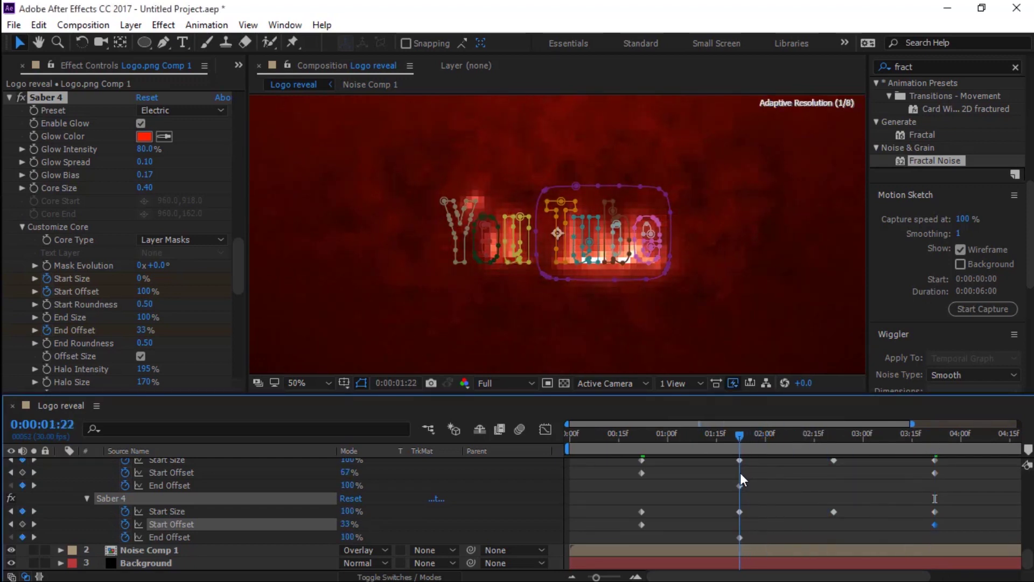
left_click(740, 536)
left_click_drag(349, 537, 204, 549)
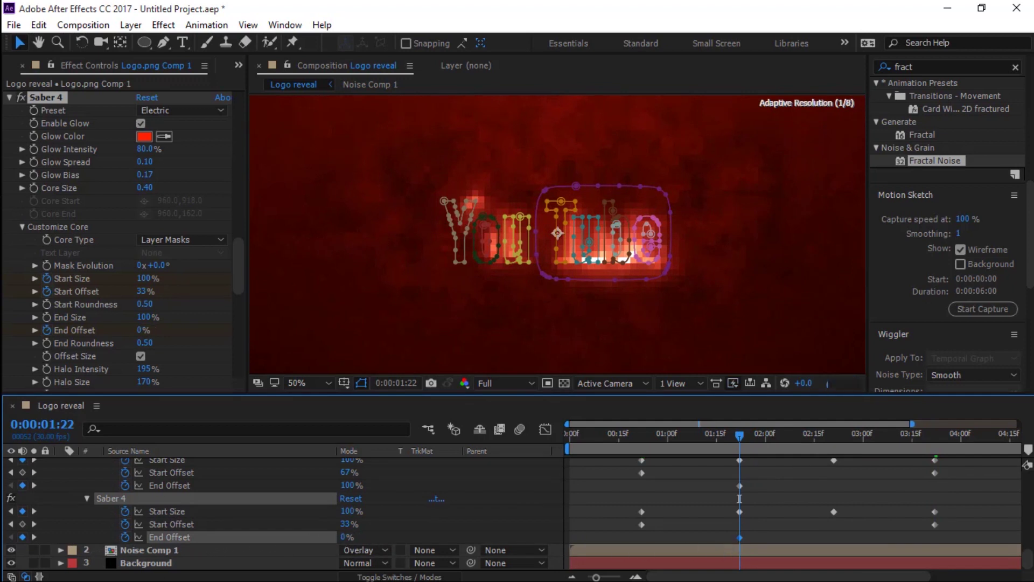
left_click_drag(766, 577, 862, 577)
left_click(887, 439)
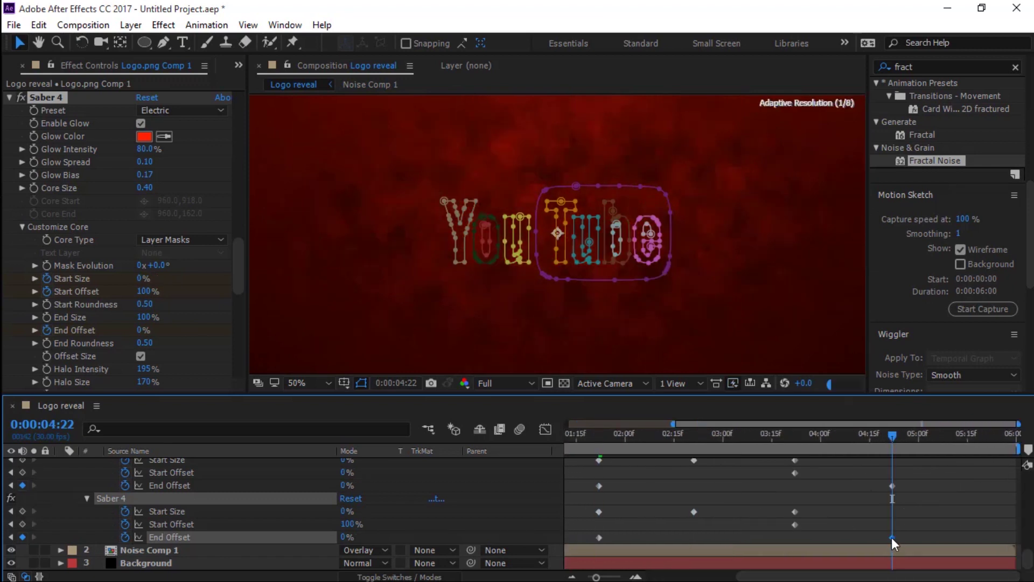
left_click_drag(347, 537, 595, 543)
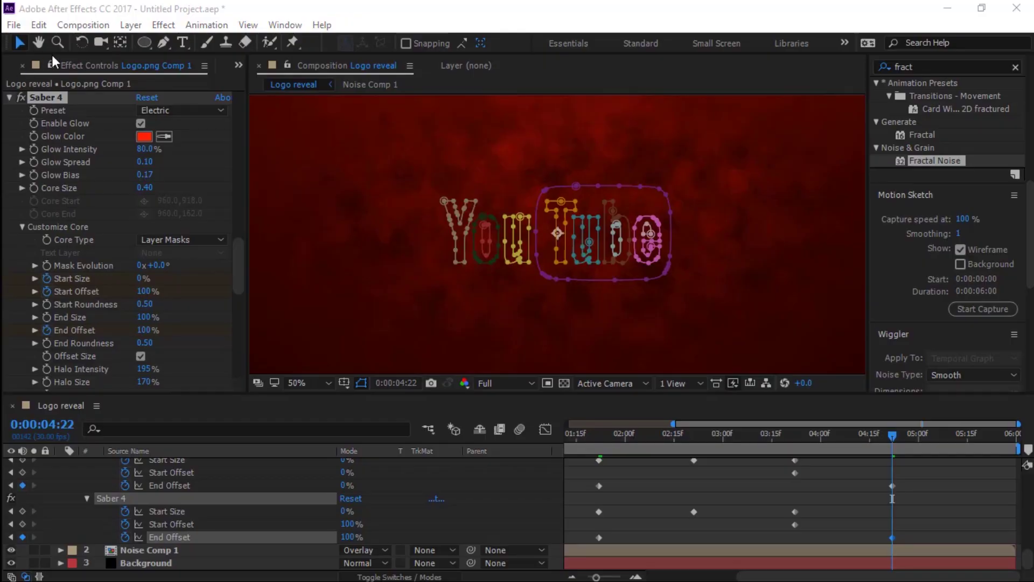
Apply the Energize preset to Saber 3 and set its Glow Color to a bright blue, about #0190FF.
scroll(8, 102, "down", 10)
scroll(56, 187, "up", 10)
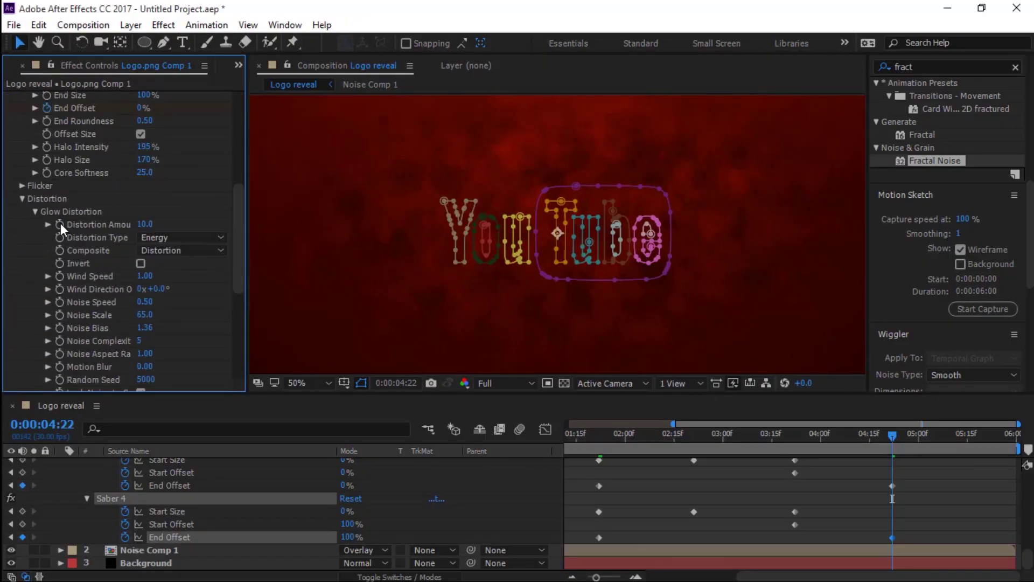
left_click(173, 136)
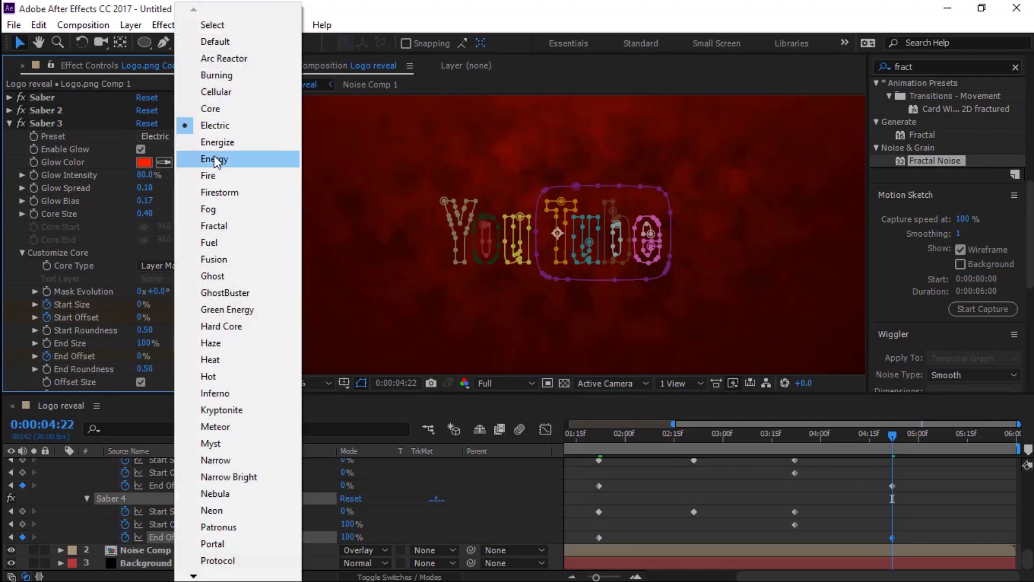
left_click(215, 141)
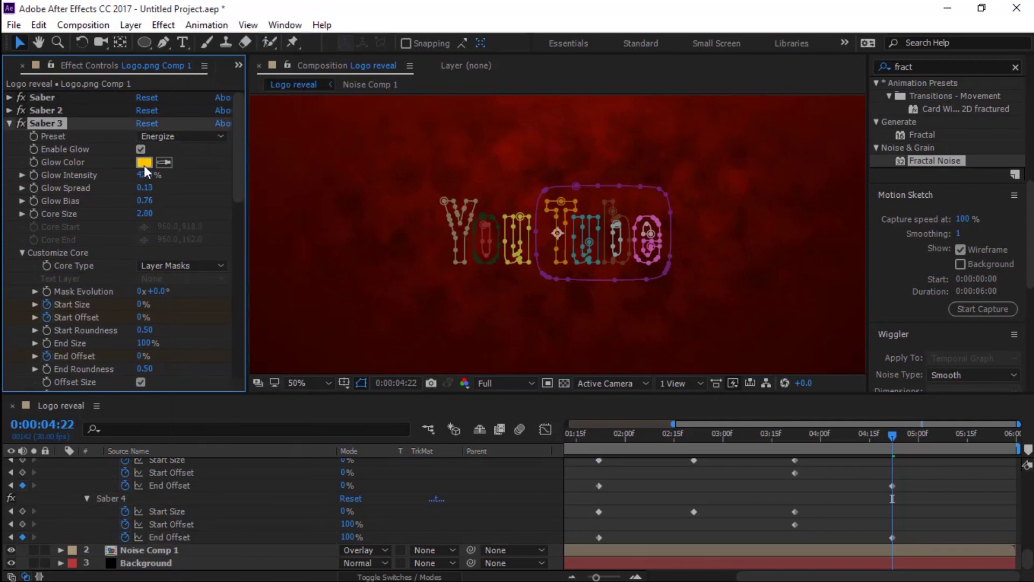
left_click(143, 163)
mouse_move(352, 289)
left_mouse_down()
mouse_move(344, 247)
mouse_move(300, 208)
mouse_move(366, 173)
mouse_move(326, 144)
left_mouse_up()
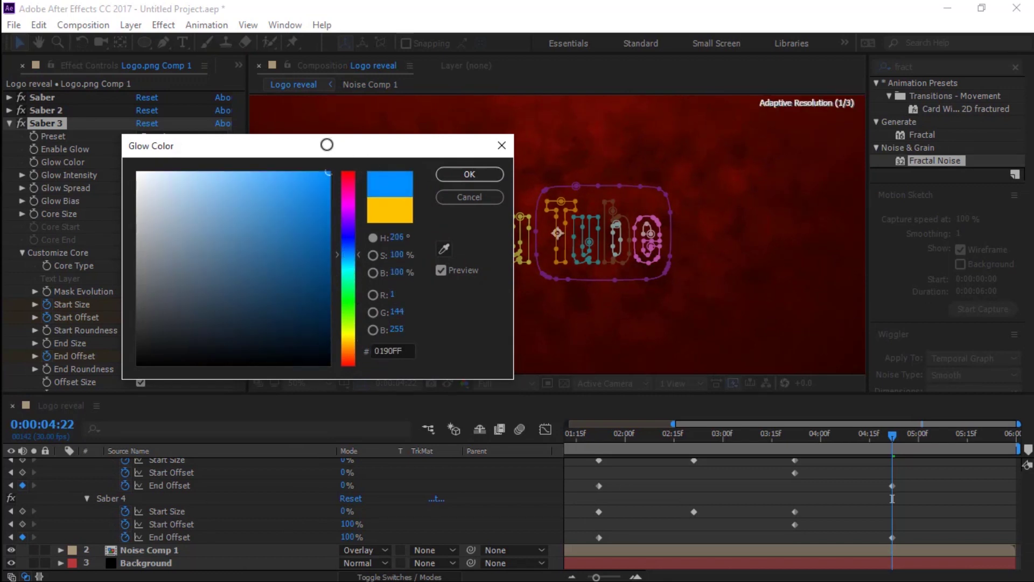
left_click_drag(346, 255, 345, 255)
left_click(446, 175)
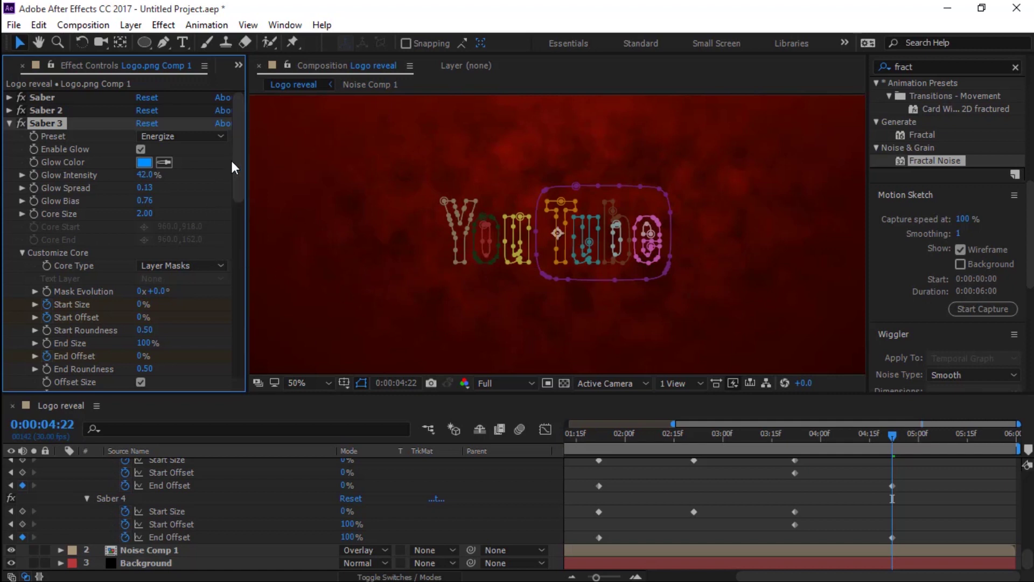
Set Saber 3's Glow Distortion to the Energy type with a Distortion Amount of 9.
left_click(233, 178)
left_click_drag(246, 195, 249, 184)
scroll(229, 242, "down", 10)
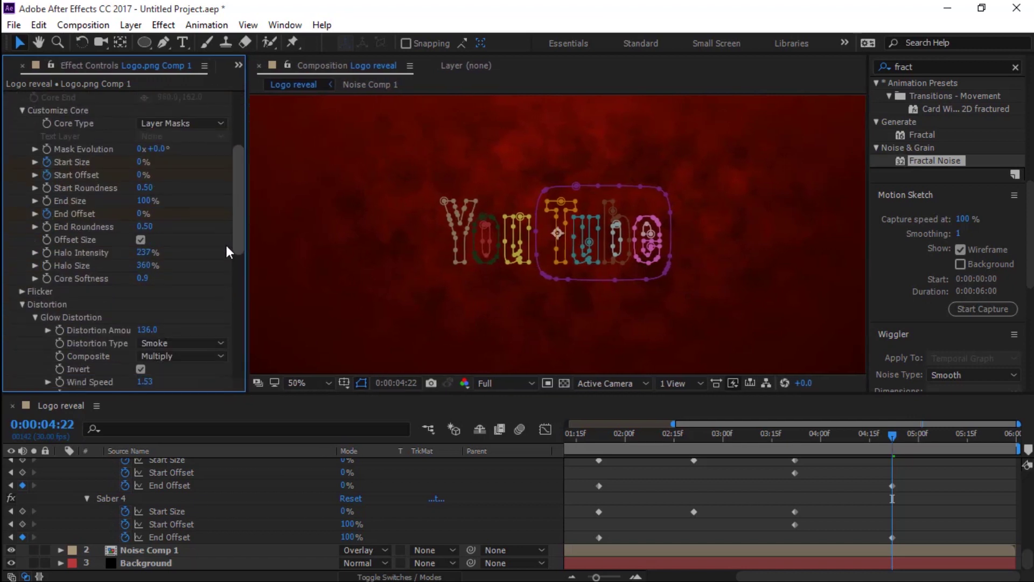
scroll(237, 287, "down", 2)
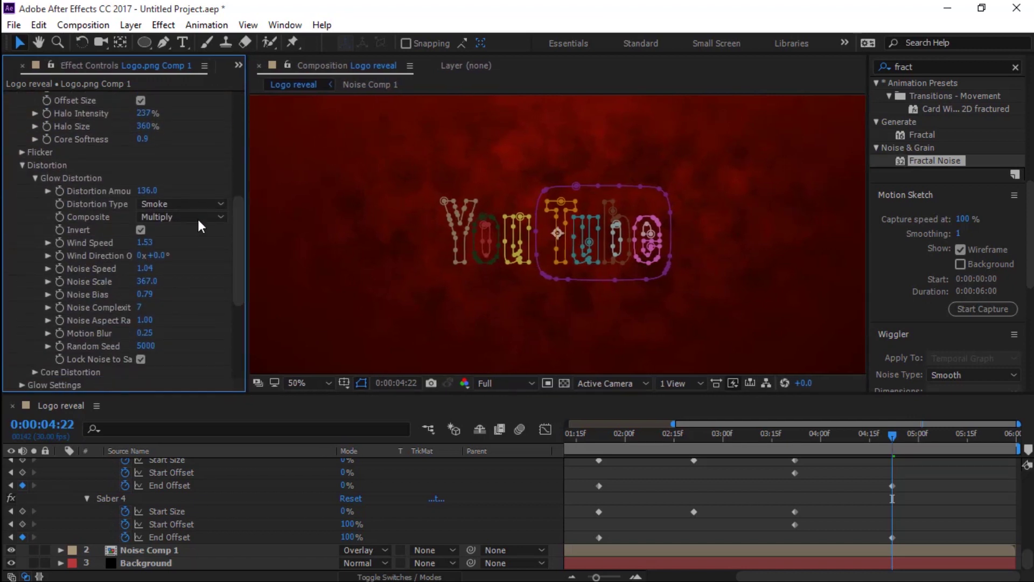
left_click(208, 203)
left_click(196, 250)
left_click(144, 191)
type("9")
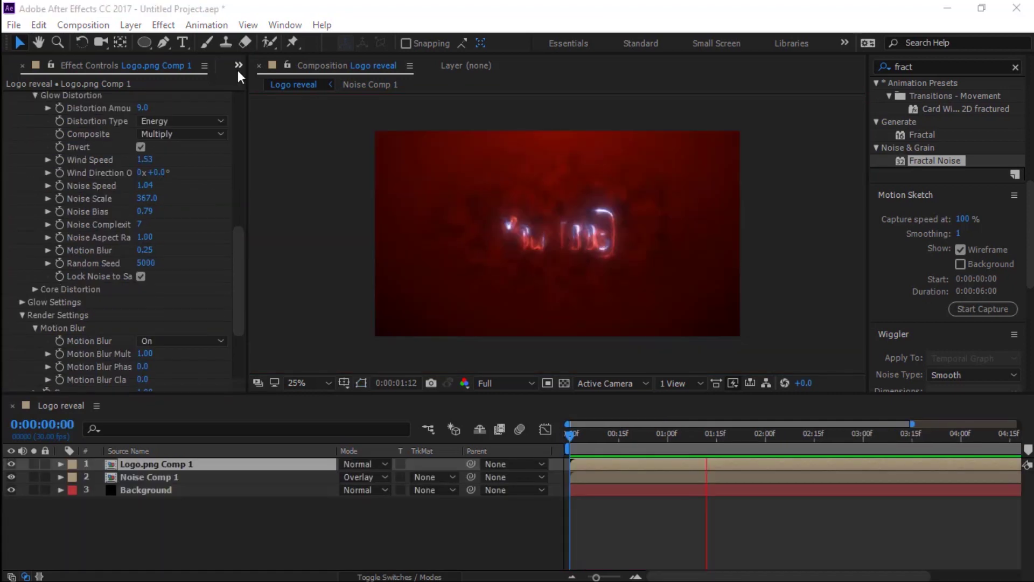
Add Logo.png Comp 1 from the project to the Logo reveal timeline as a new layer above all others.
left_click(238, 66)
left_click(262, 86)
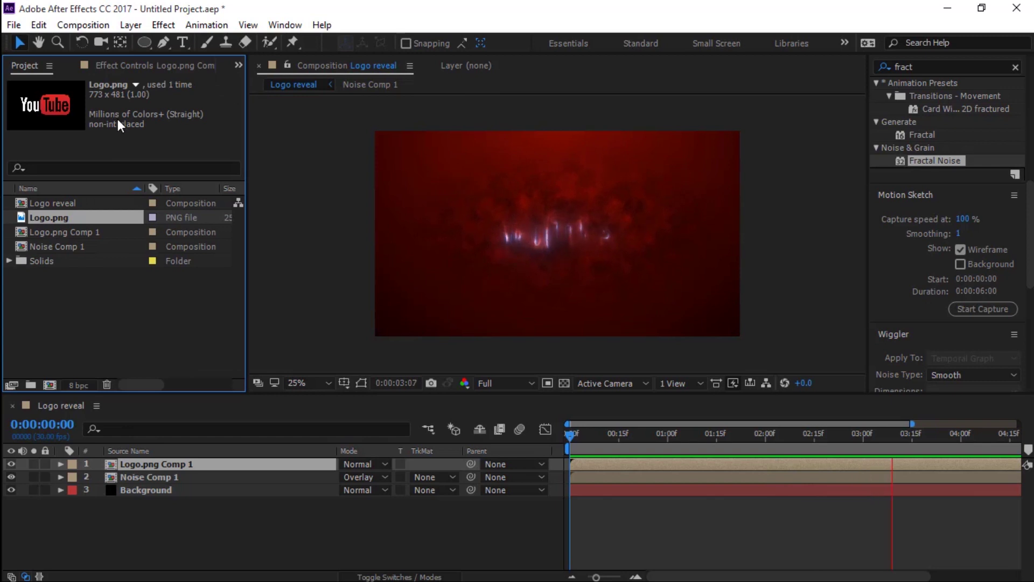
left_click(63, 205)
left_click_drag(57, 232, 200, 461)
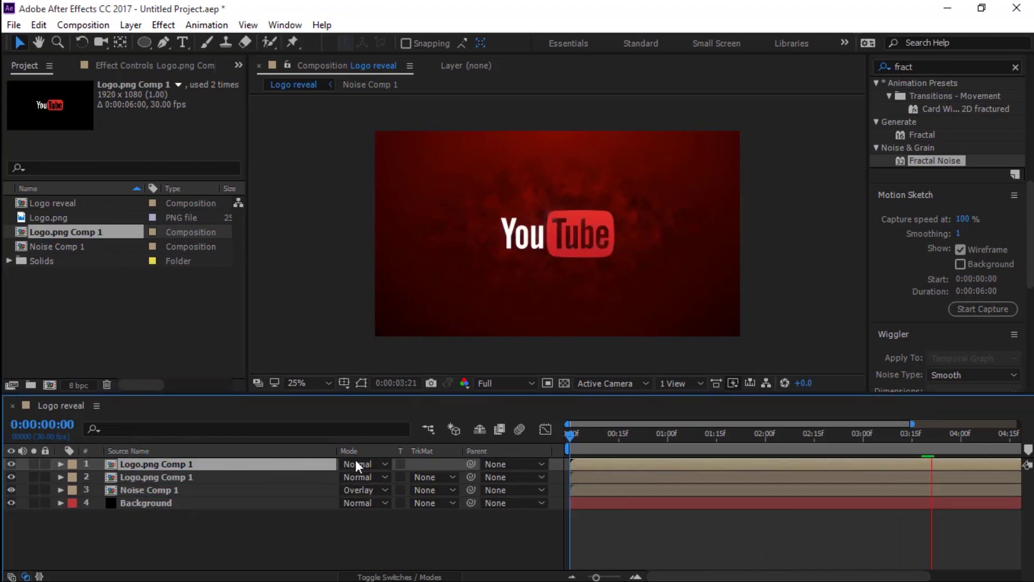
Keyframe the top Logo.png Comp 1 layer's Opacity at 0% at 0:00:02:00 and 100% at 0:00:03:00.
mouse_move(860, 431)
left_mouse_down()
mouse_move(852, 434)
mouse_move(864, 435)
left_mouse_up()
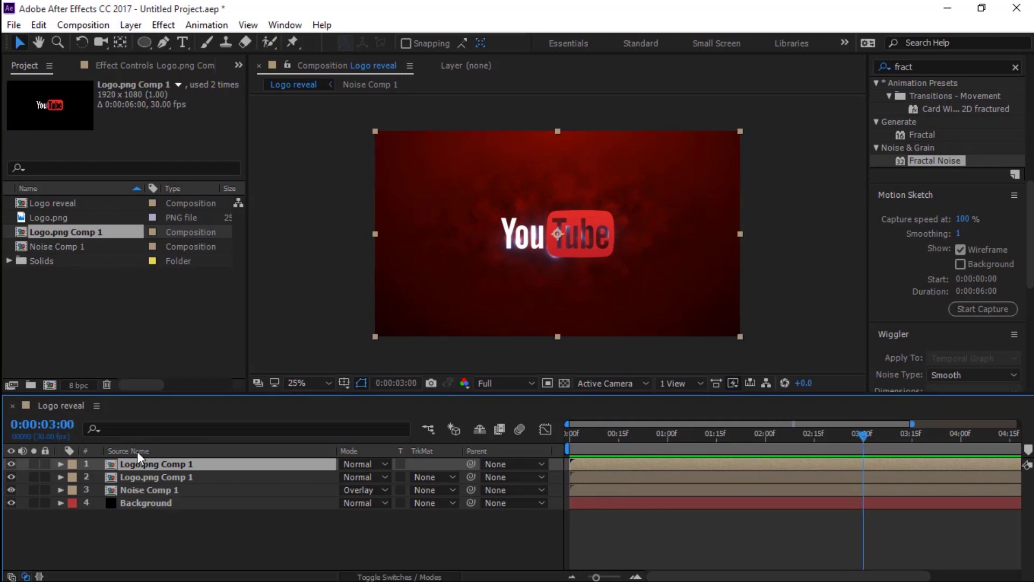
key("t")
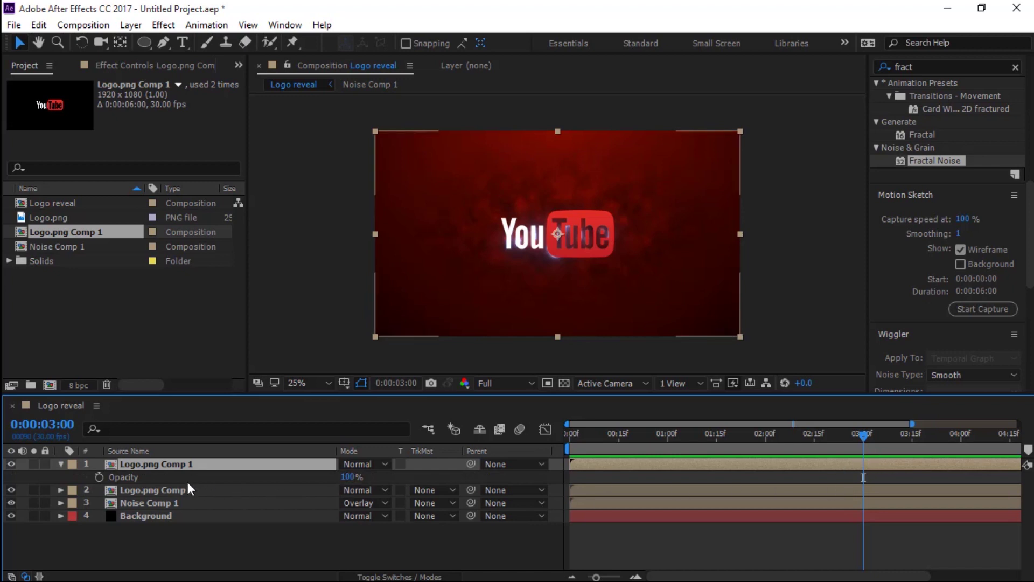
left_click(98, 476)
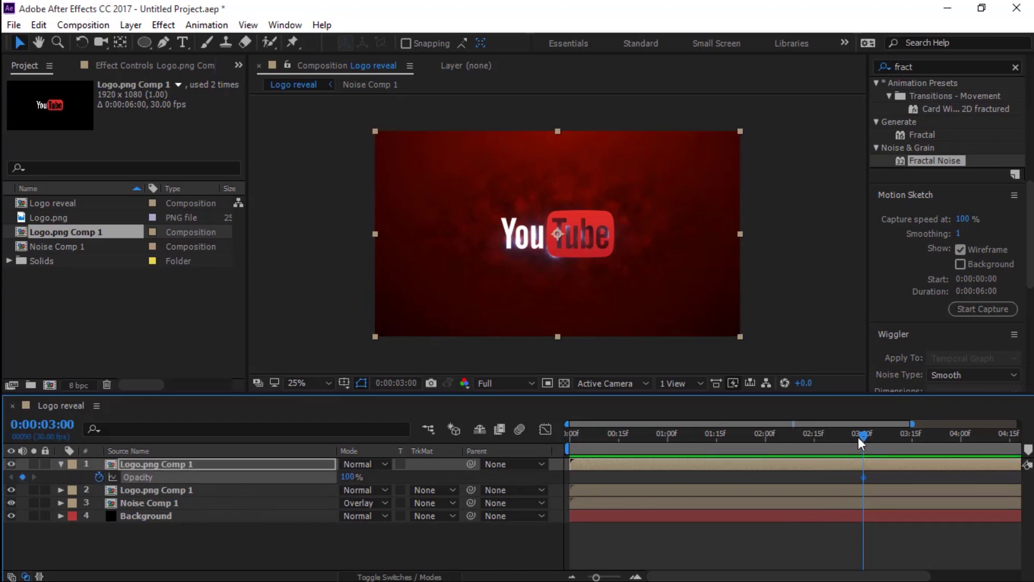
left_click_drag(861, 434, 762, 444)
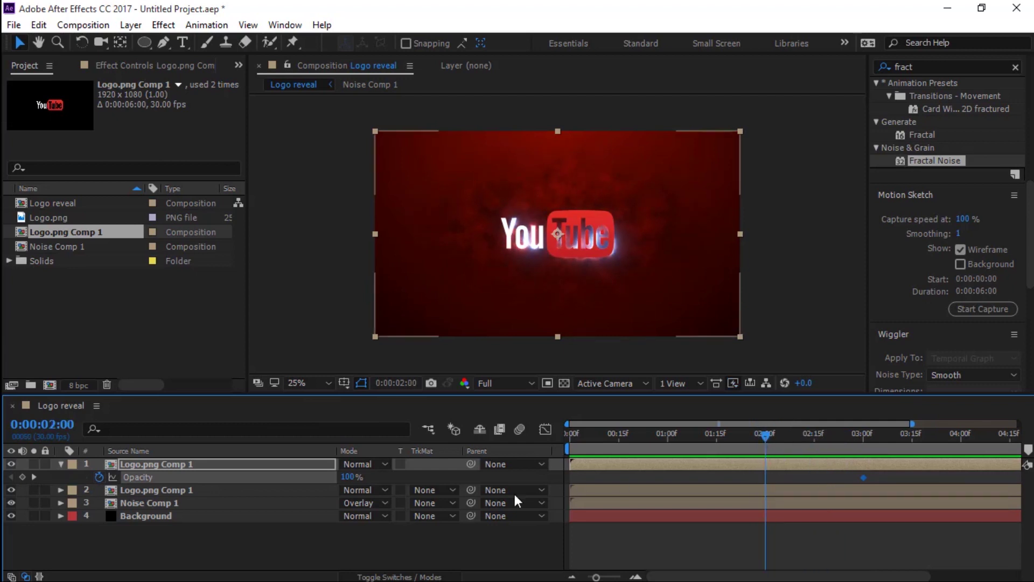
left_click(348, 477)
type("0")
key("Return")
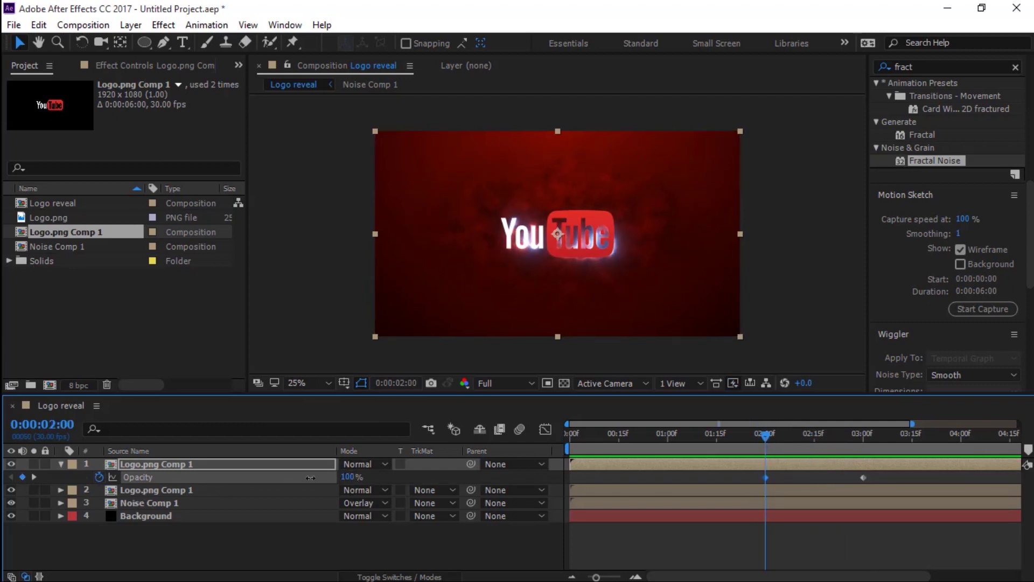
key("Page_Up")
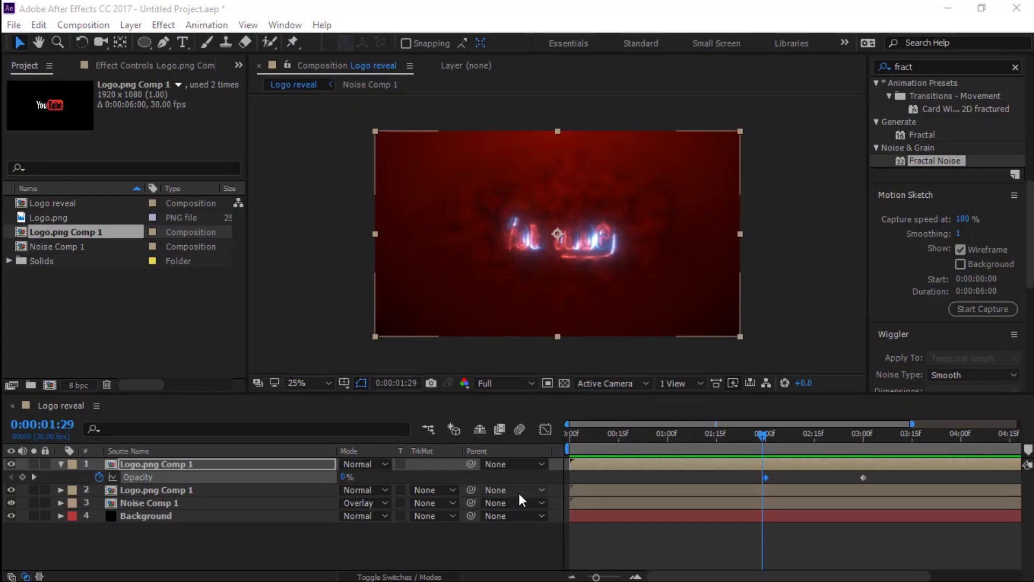
Parent the second Logo.png Comp 1 layer to the top one and set the top layer's Position to 960, 457.
left_click(519, 492)
left_click(551, 422)
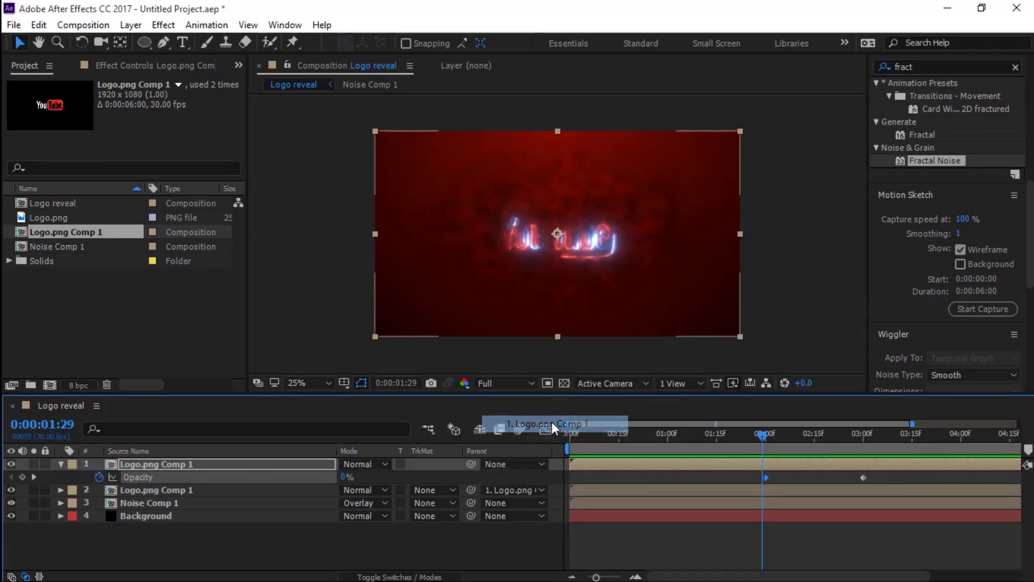
left_click(188, 465)
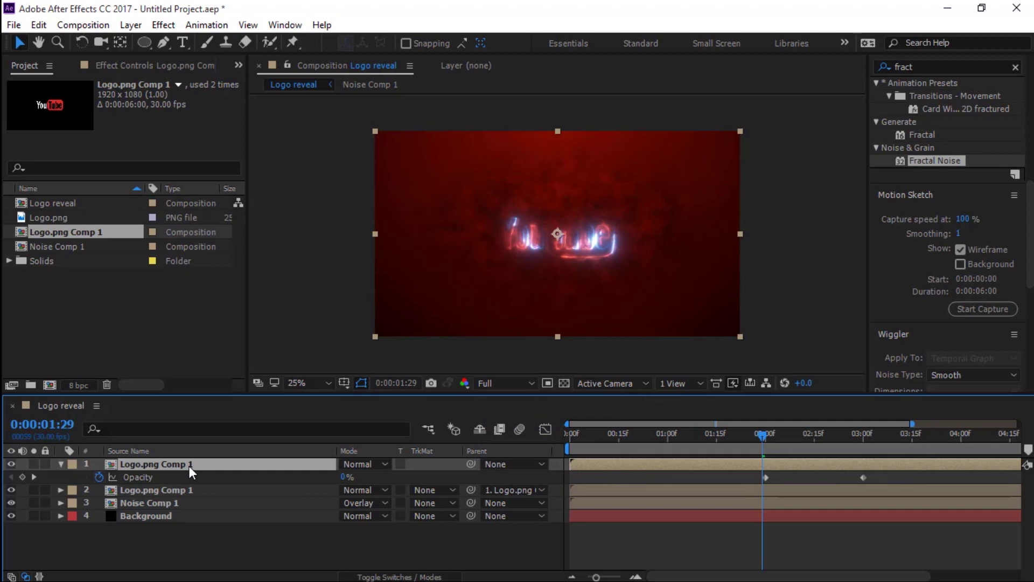
key("p")
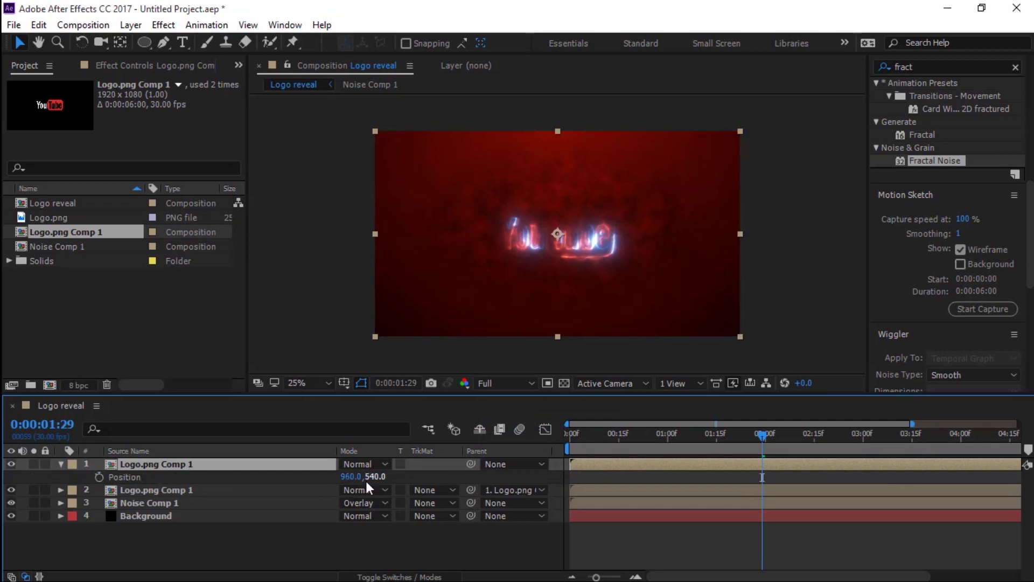
left_click_drag(375, 476, 304, 483)
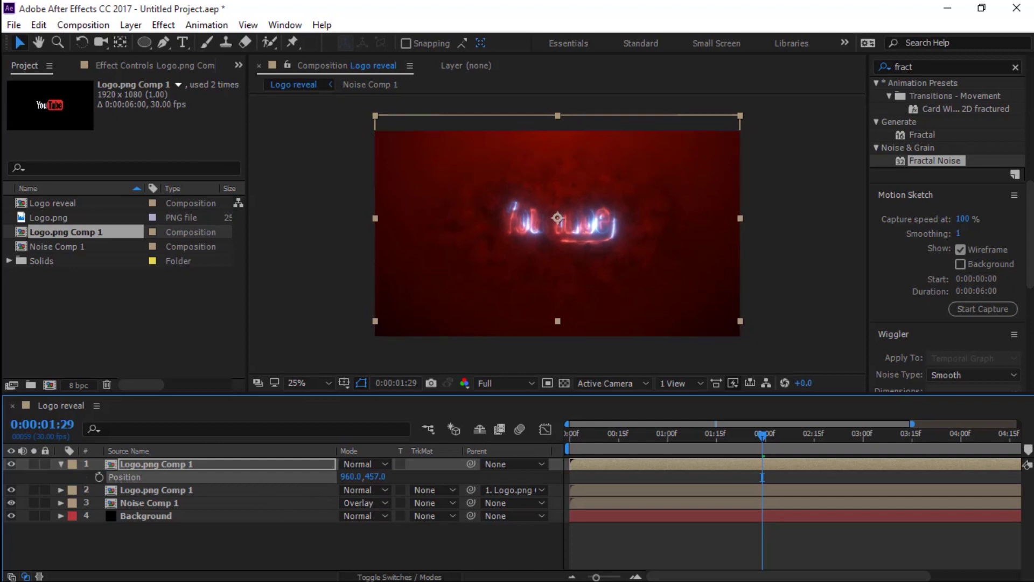